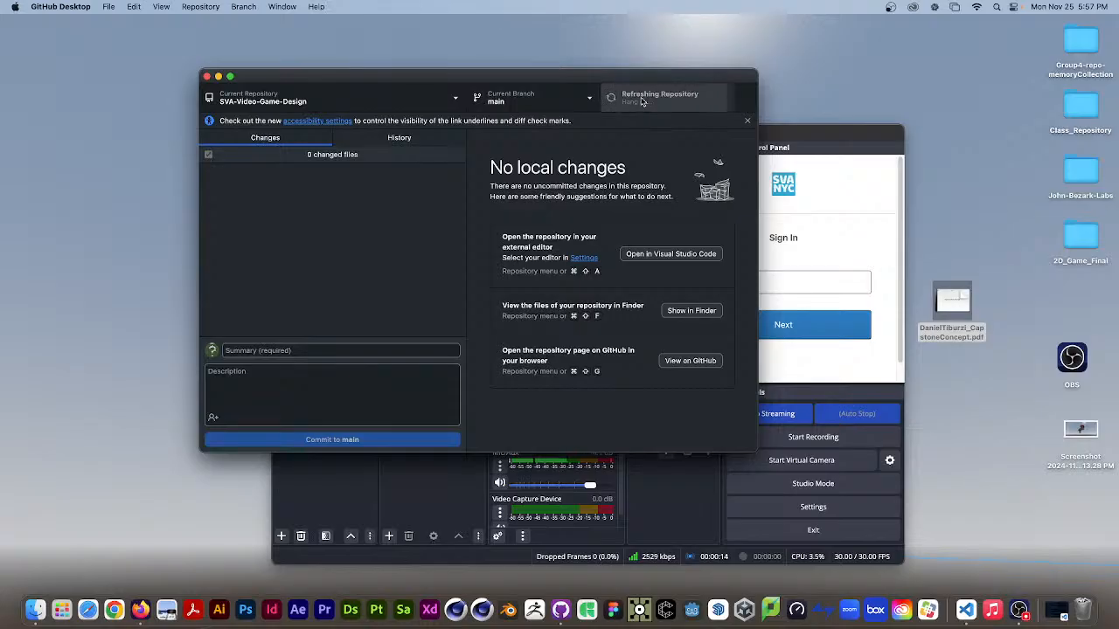
# Step: Show the SVA-Video-Game-Design repository's files in Finder and open project.godot from the Modules/WebExport folder in Godot
pyautogui.click(691, 311)
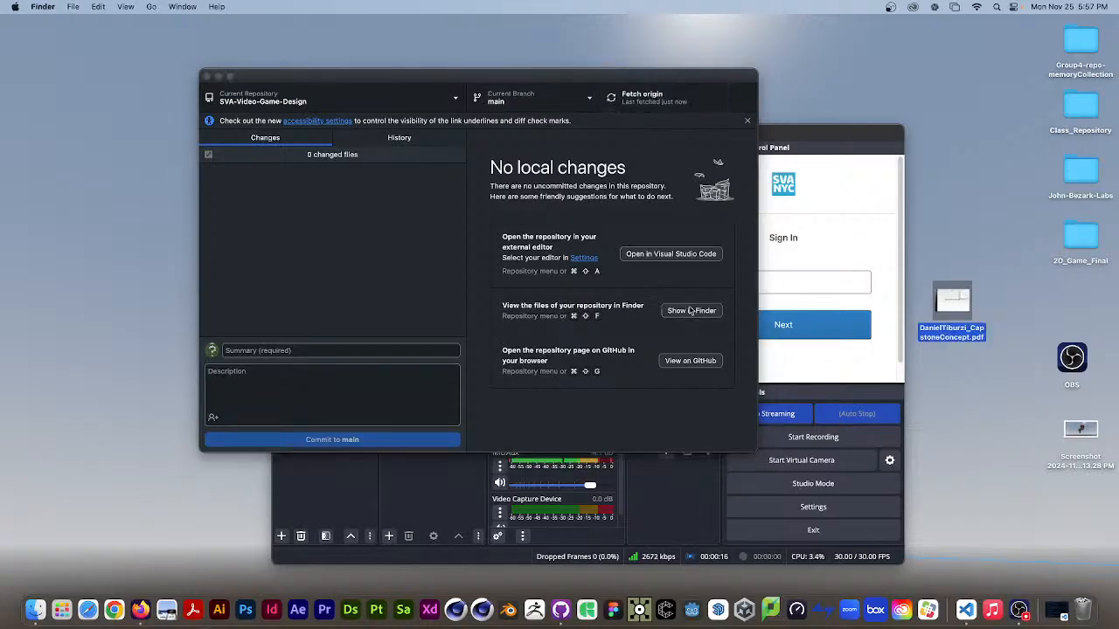
pyautogui.click(443, 217)
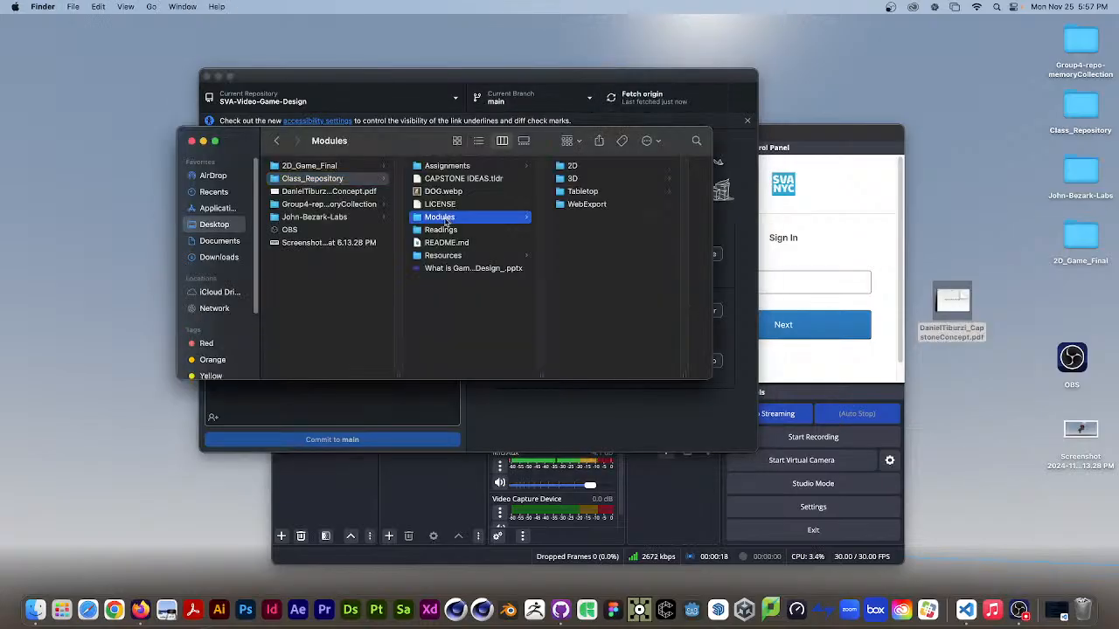
pyautogui.click(598, 206)
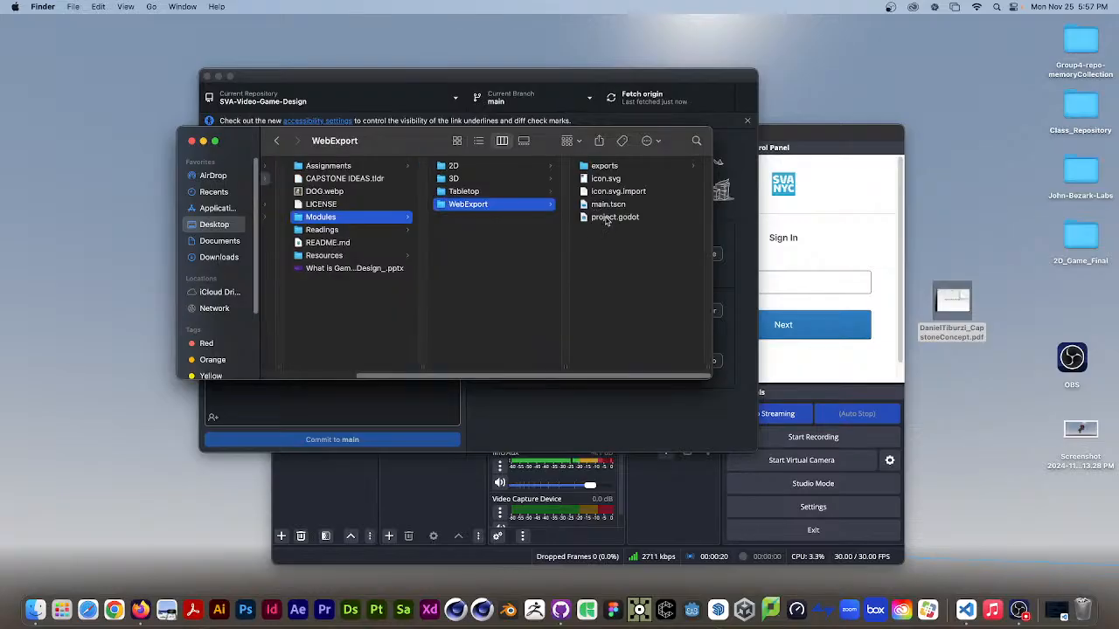
pyautogui.doubleClick(606, 219)
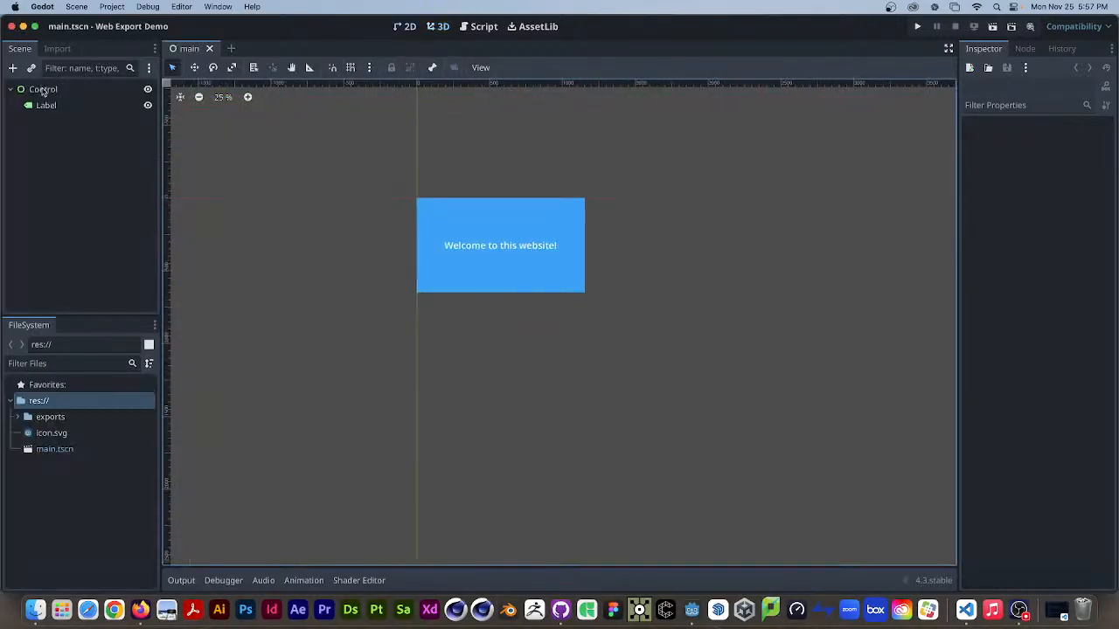
# Step: Examine the Control and Label nodes of the main scene and the rendering methods available for the project
pyautogui.click(42, 90)
pyautogui.click(53, 107)
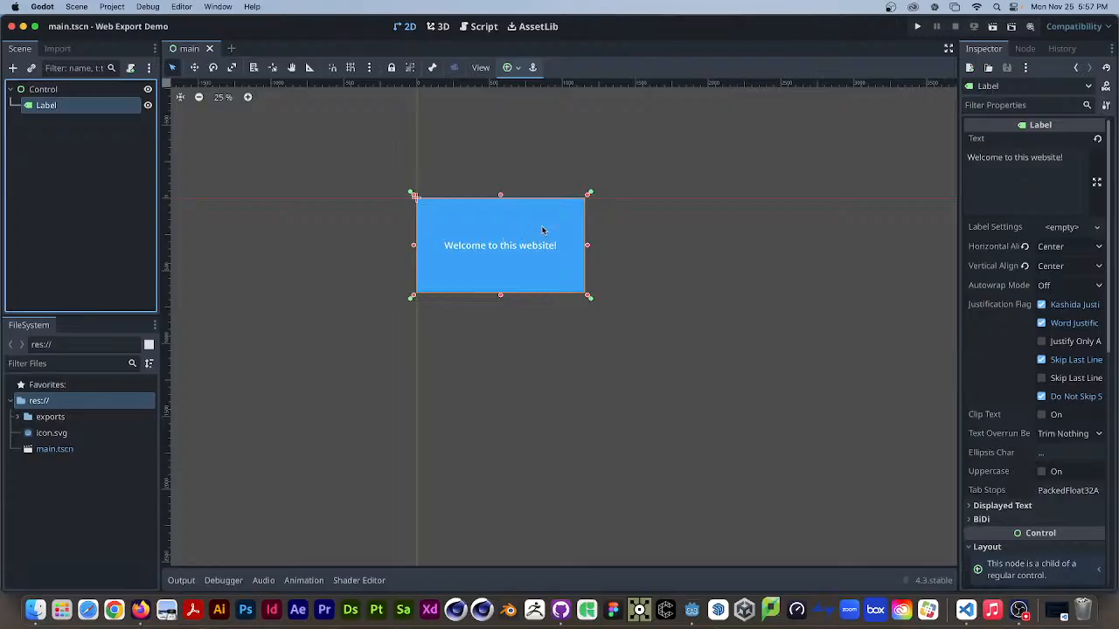
pyautogui.click(1073, 27)
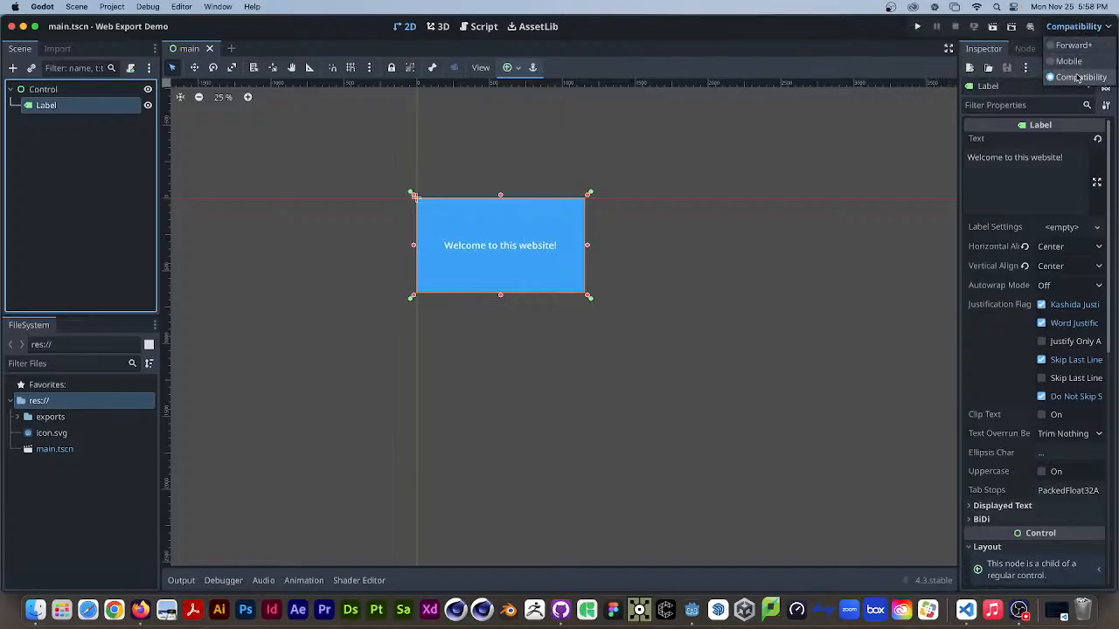
pyautogui.click(817, 50)
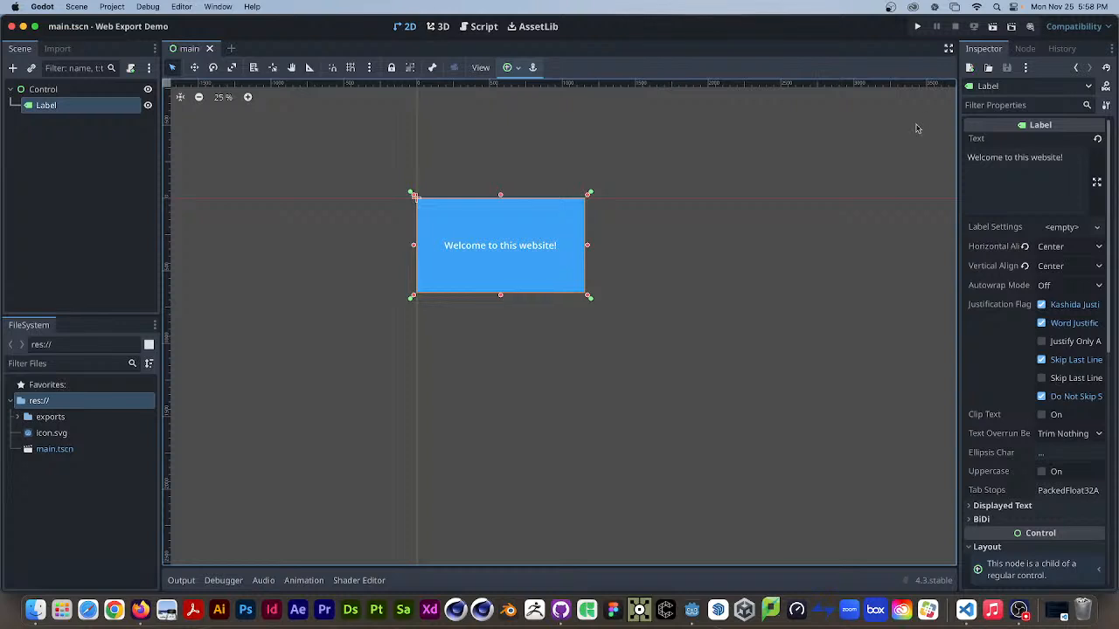
pyautogui.click(1073, 26)
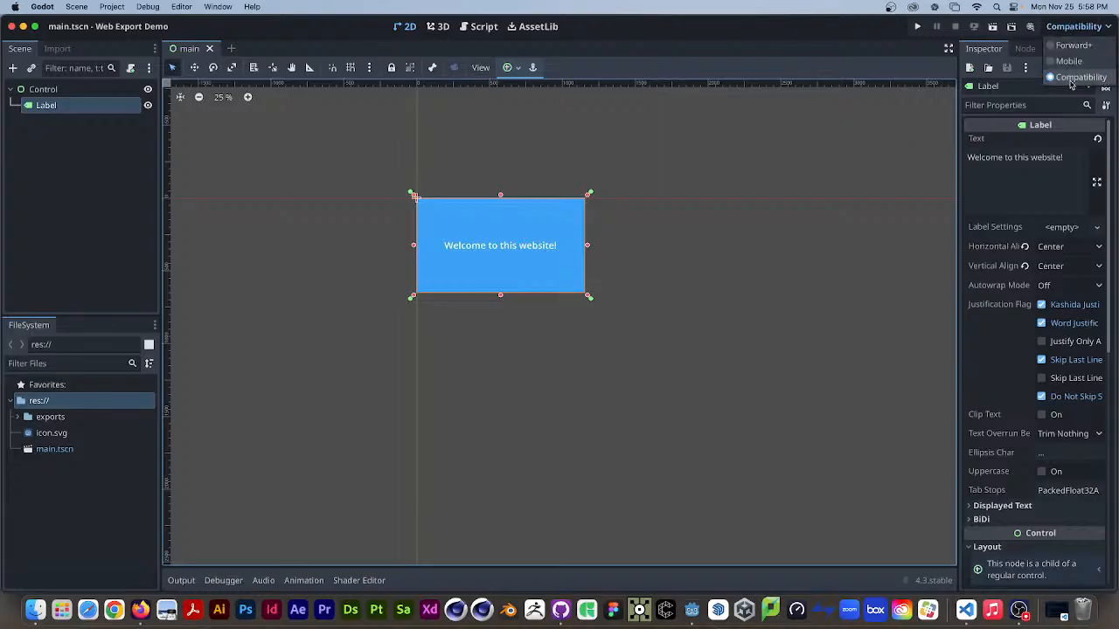
pyautogui.click(708, 62)
# Step: Run the project to preview the welcome screen, move its window aside, and close it
pyautogui.click(917, 26)
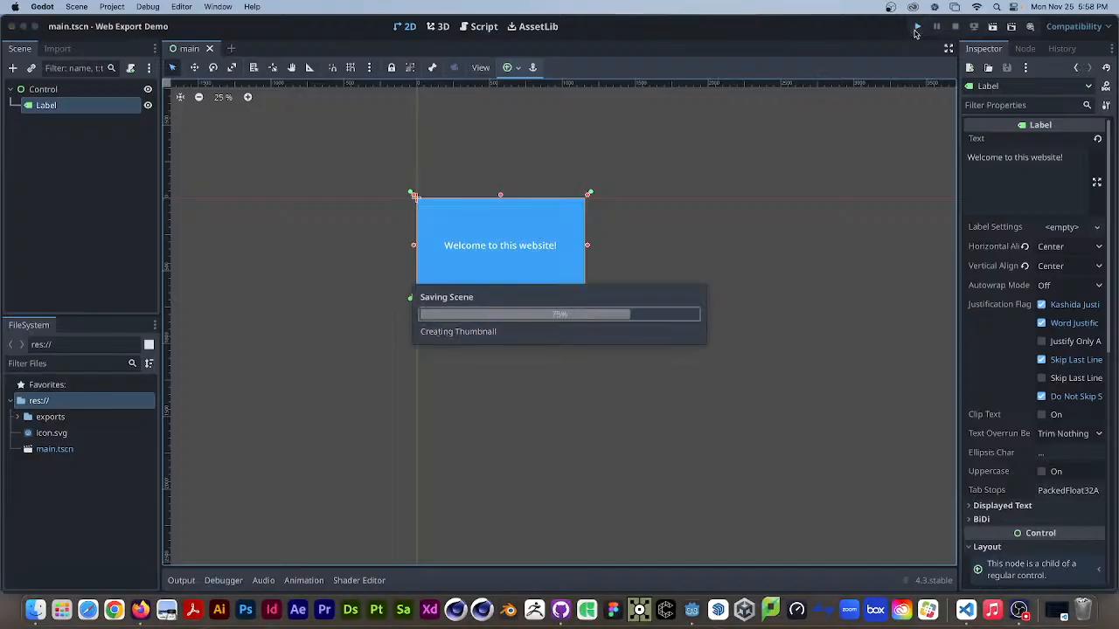
pyautogui.moveTo(610, 199); pyautogui.dragTo(879, 103)
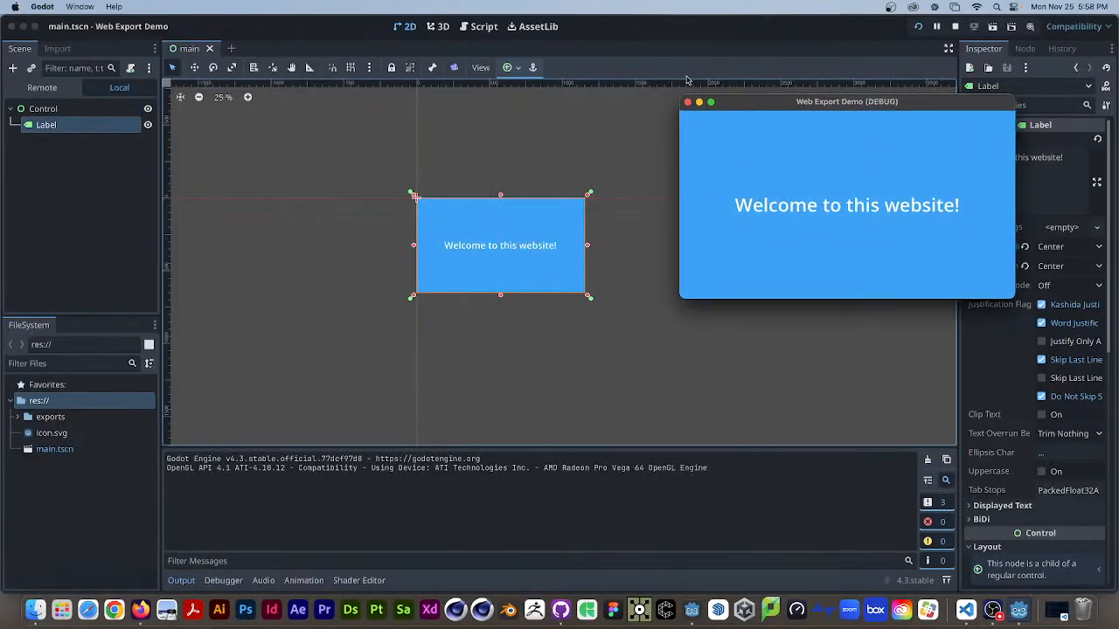
pyautogui.click(688, 102)
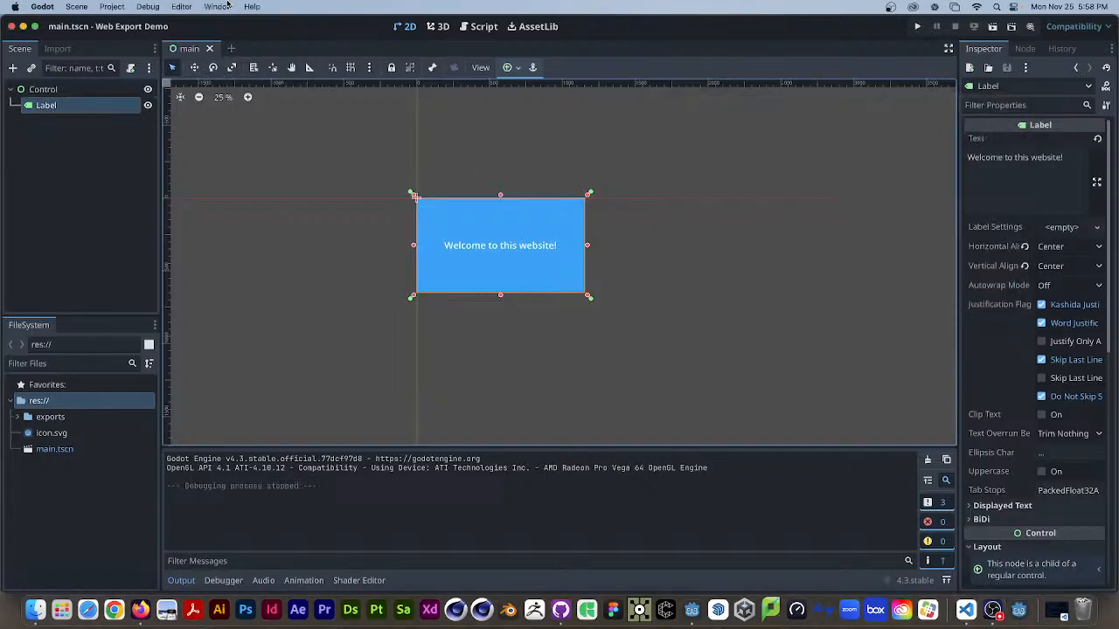
# Step: Open the project's export settings and add a Web export preset
pyautogui.click(111, 6)
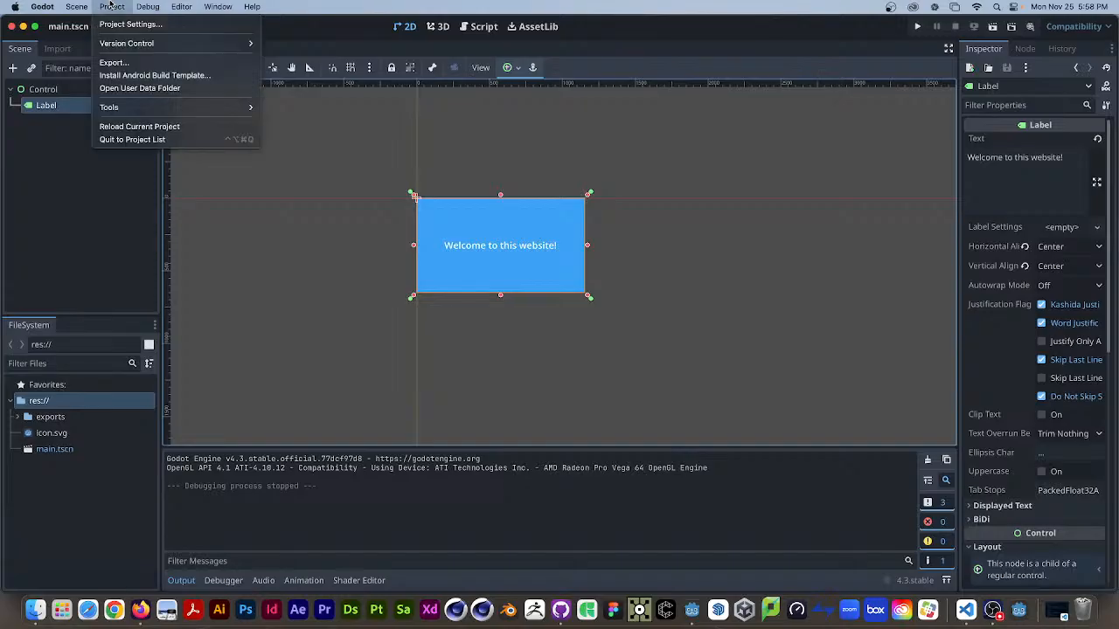
pyautogui.click(121, 66)
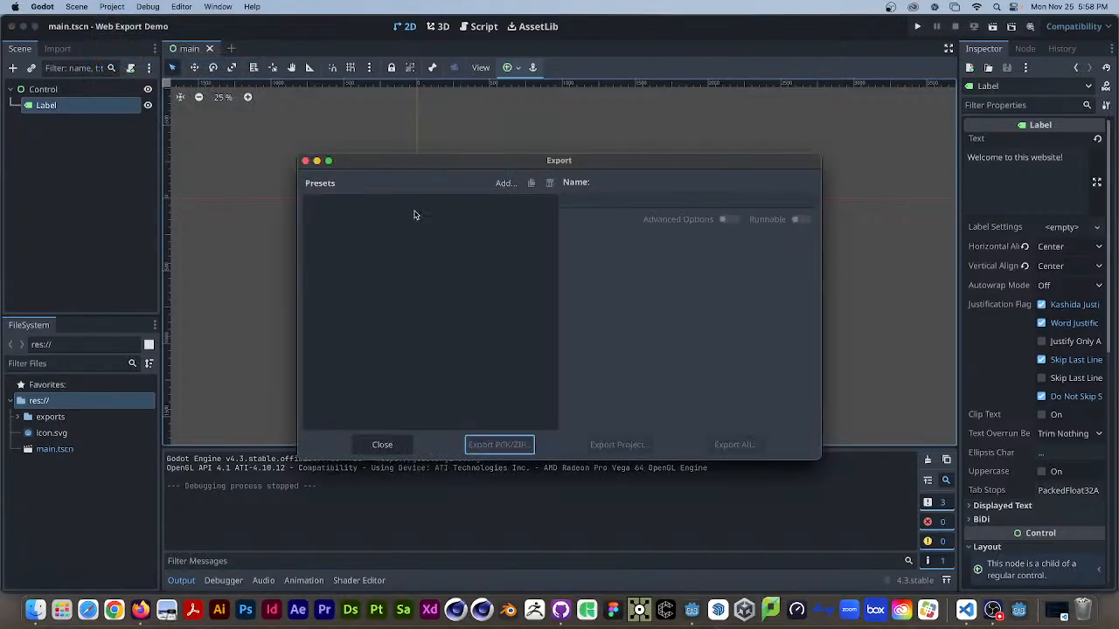
pyautogui.click(506, 183)
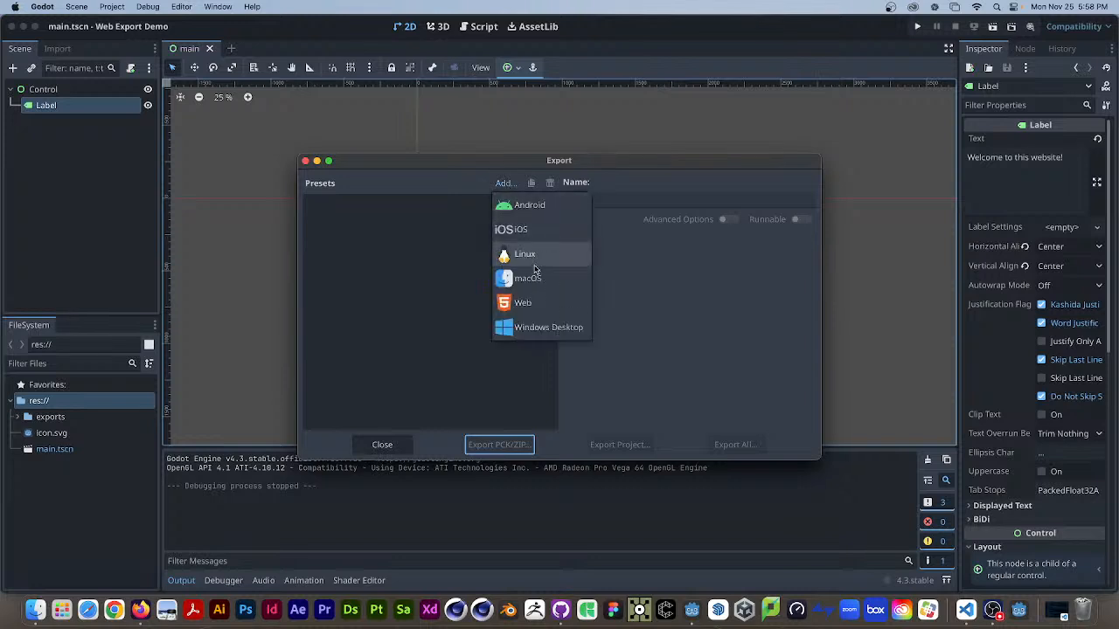
pyautogui.click(539, 305)
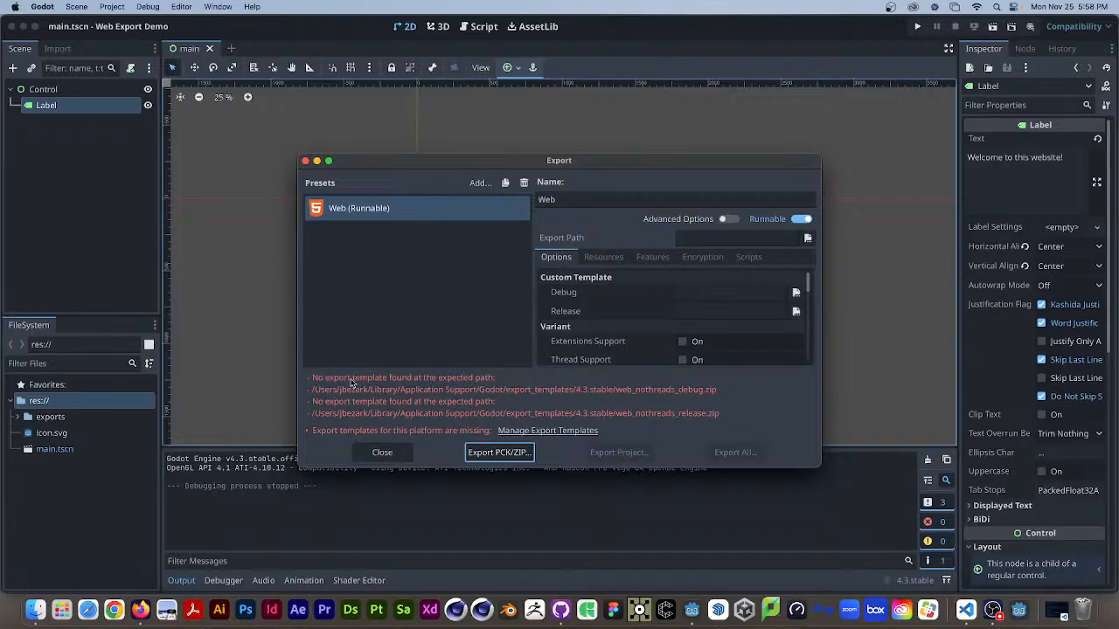
# Step: Download and install the missing 4.3.stable export templates from the best available mirror, and close the template manager
pyautogui.click(543, 432)
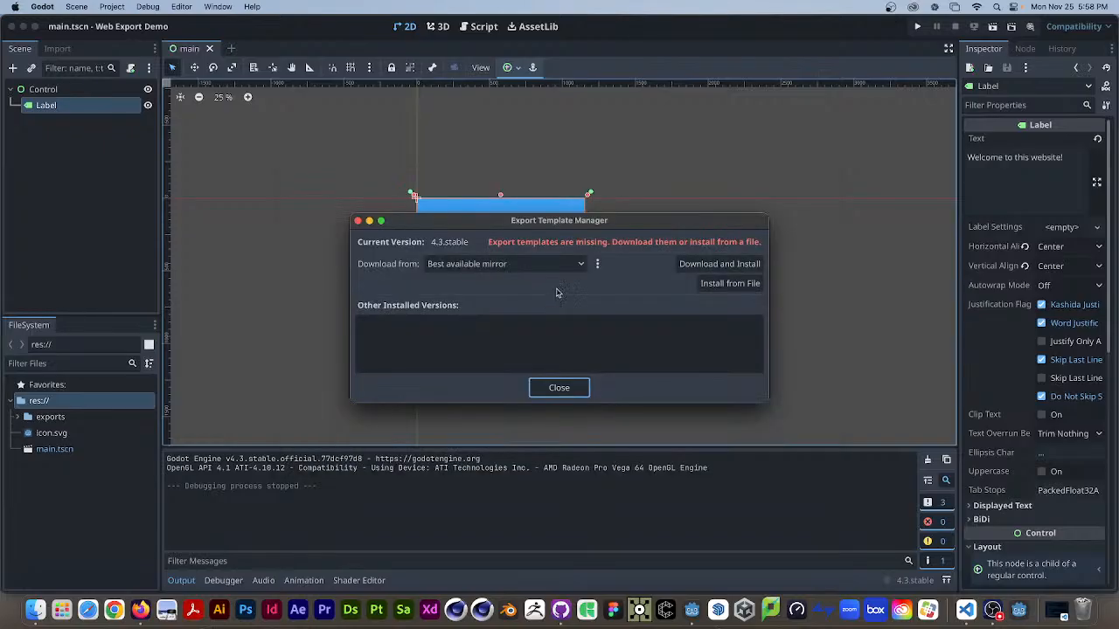
pyautogui.click(704, 266)
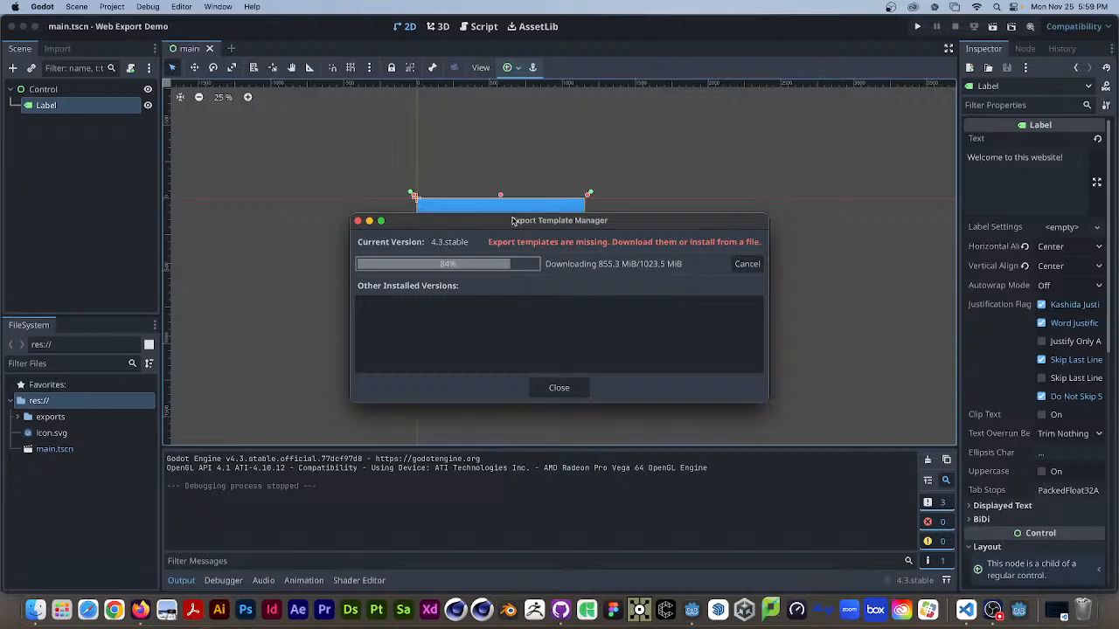
pyautogui.moveTo(508, 221); pyautogui.dragTo(533, 194)
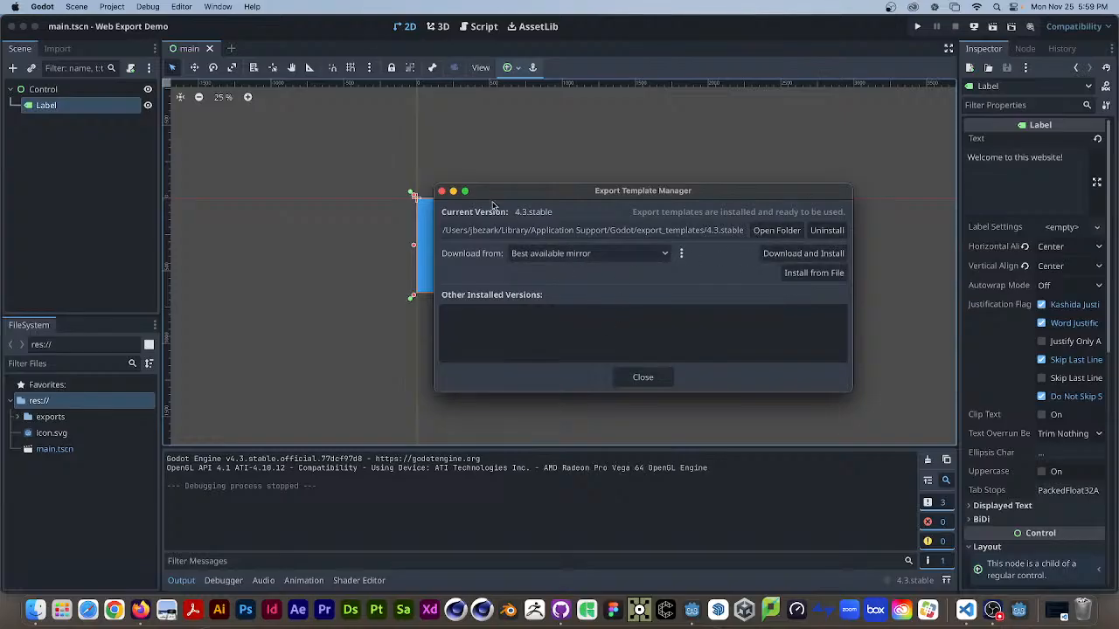
pyautogui.moveTo(500, 199); pyautogui.dragTo(473, 202)
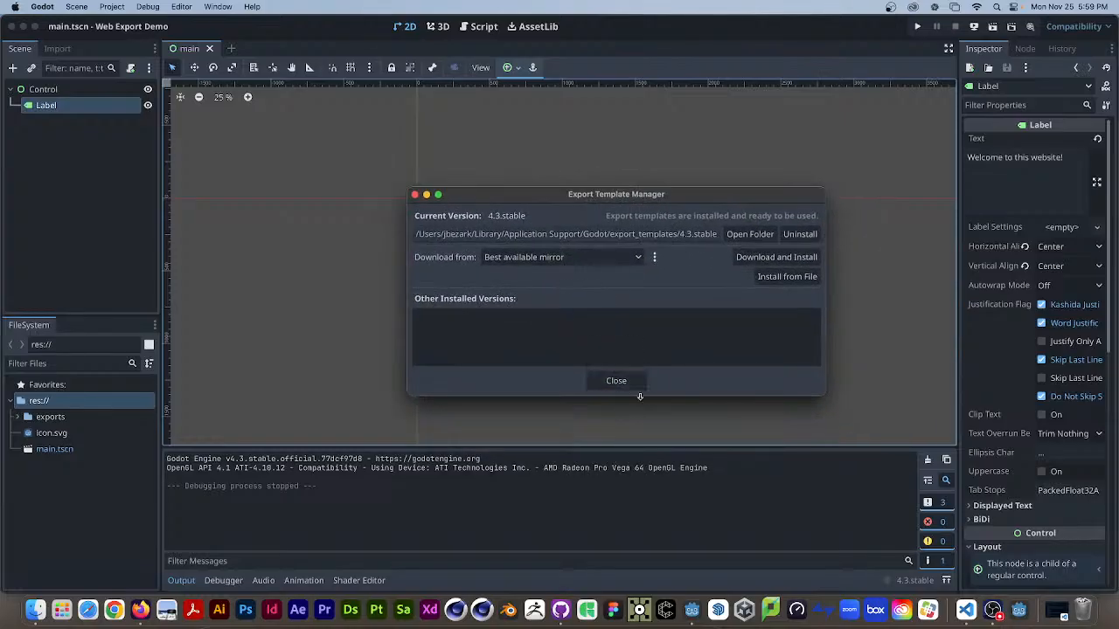
pyautogui.click(616, 381)
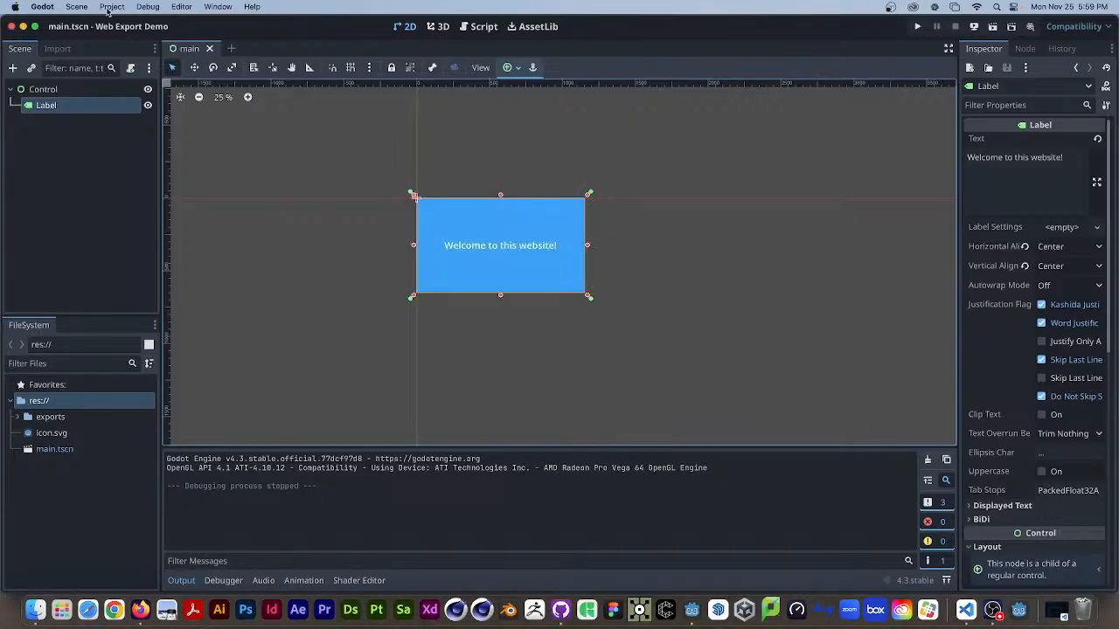
# Step: Reopen the project's export settings and review the Web preset's options, from texture compression and HTML to Progressive Web App
pyautogui.click(108, 8)
pyautogui.click(126, 63)
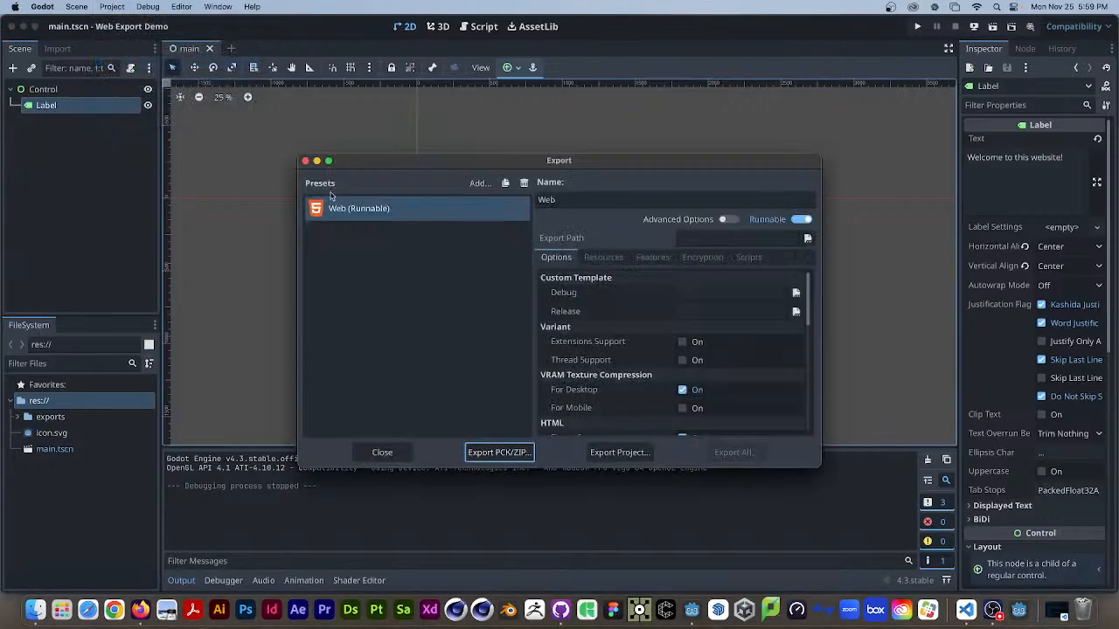
pyautogui.click(451, 215)
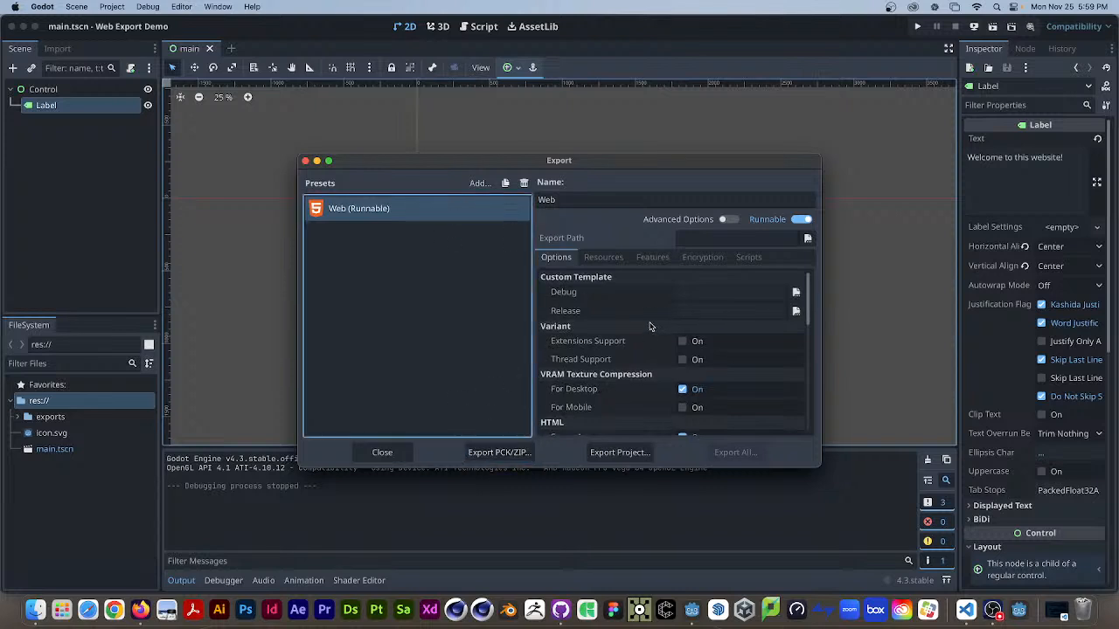
pyautogui.scroll(-8, 595, 376)
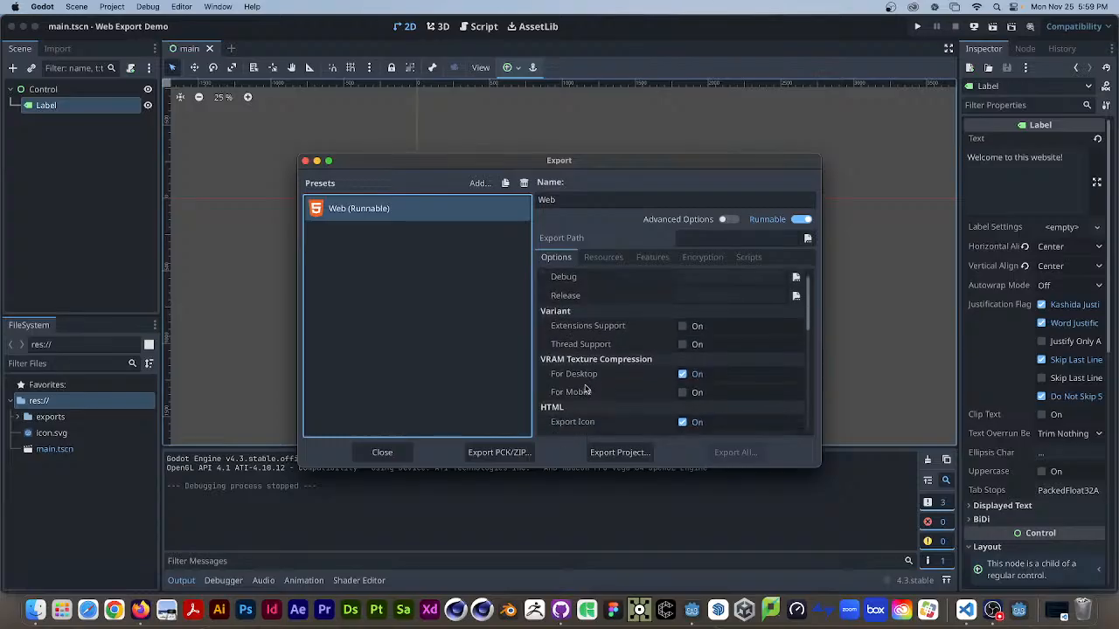
pyautogui.scroll(-5, 594, 387)
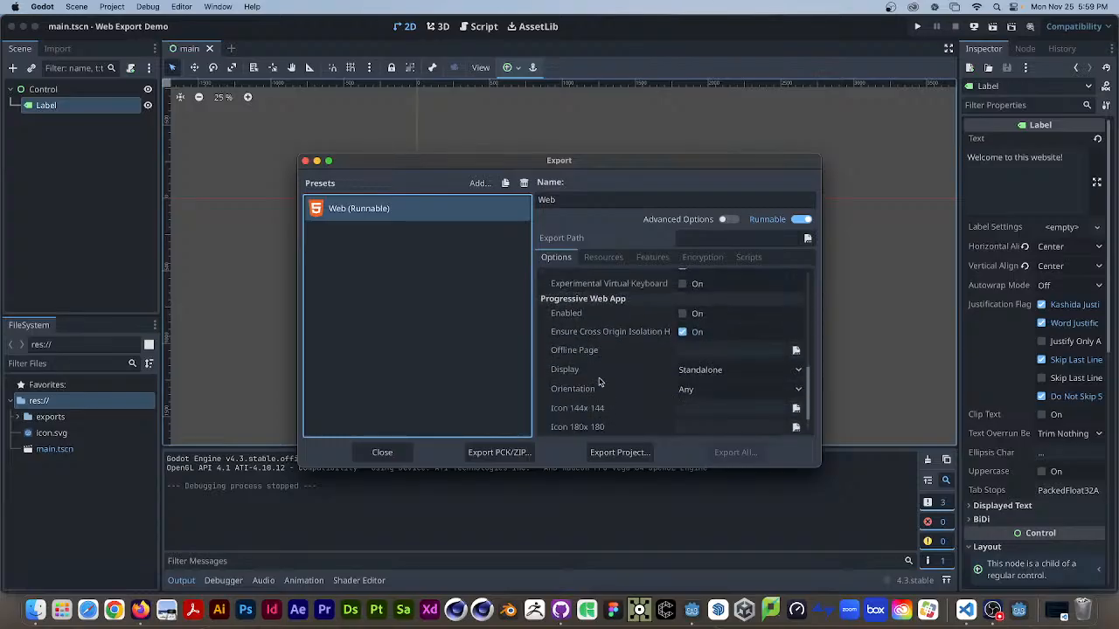
pyautogui.scroll(4, 601, 378)
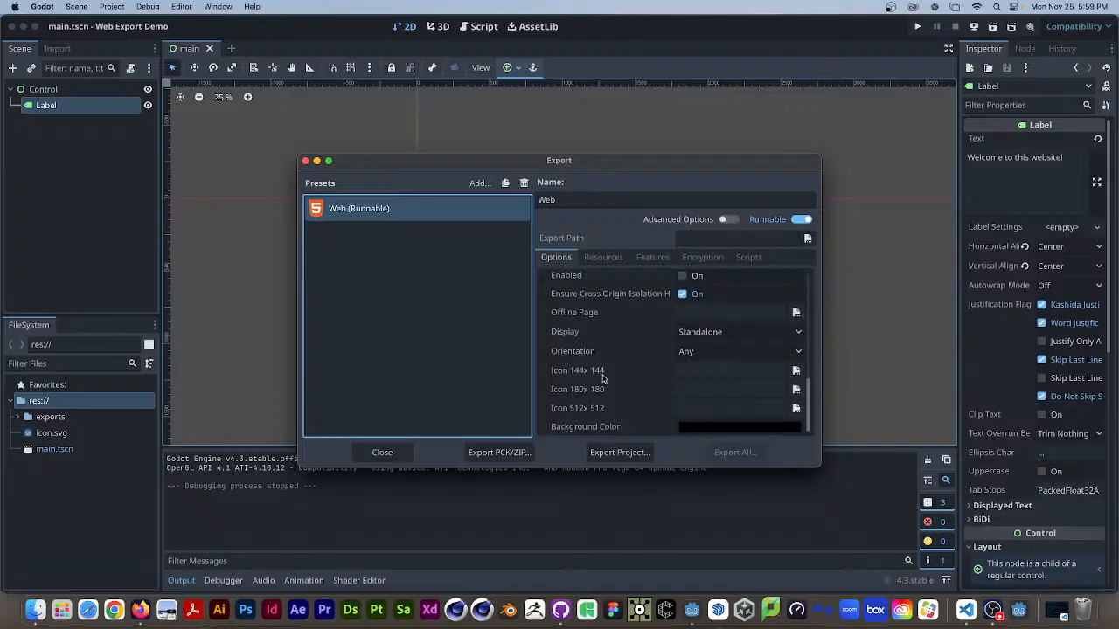
pyautogui.scroll(4, 602, 378)
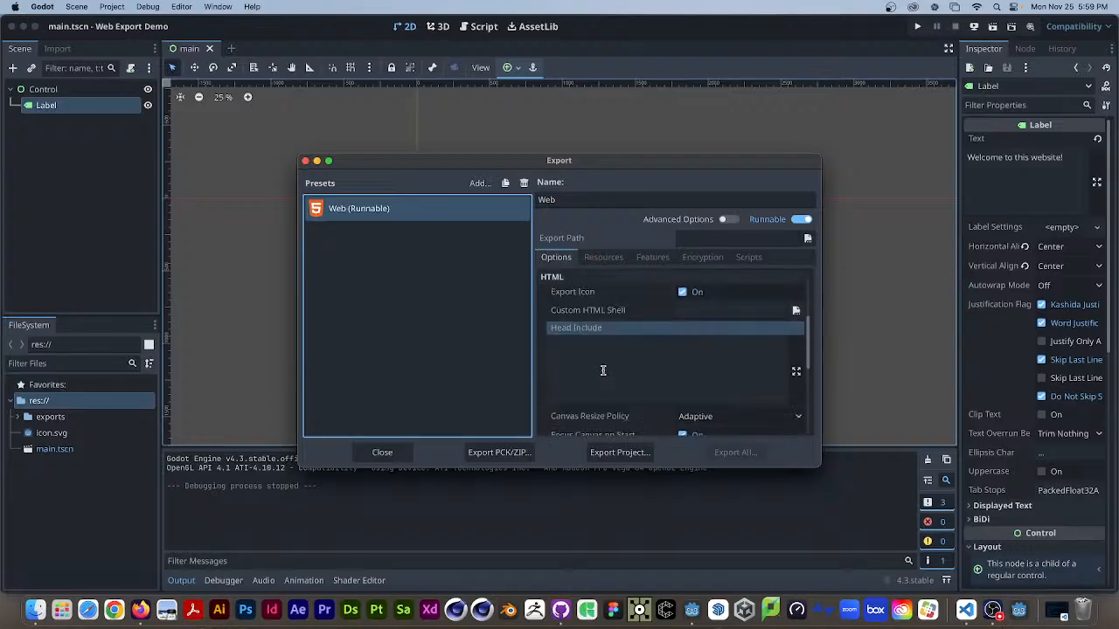
pyautogui.scroll(4, 609, 374)
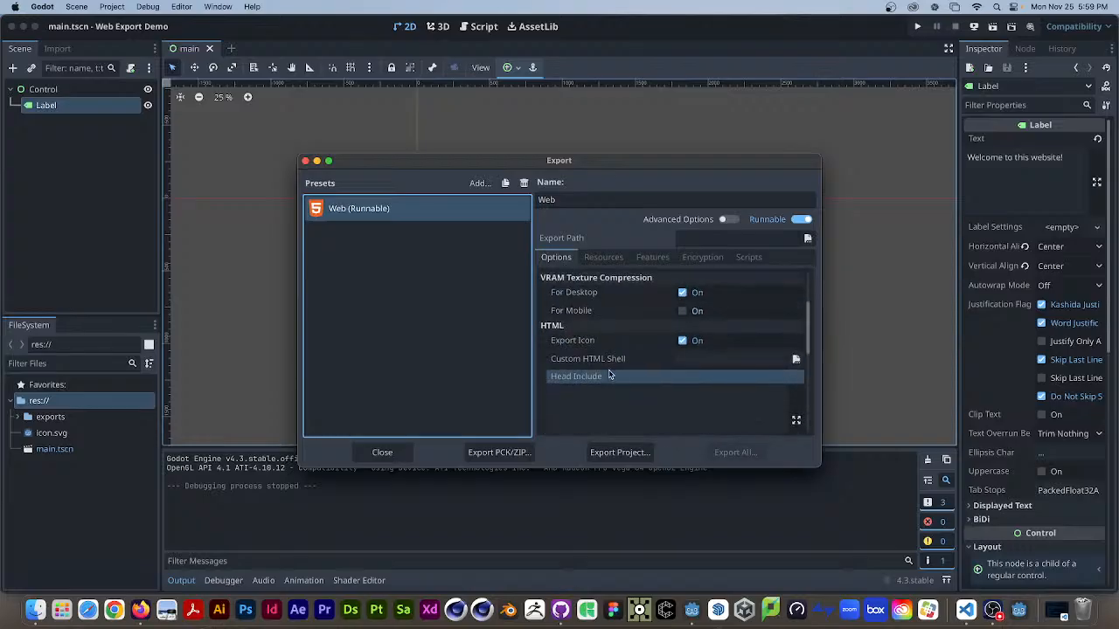
pyautogui.scroll(-3, 609, 374)
pyautogui.scroll(-5, 609, 374)
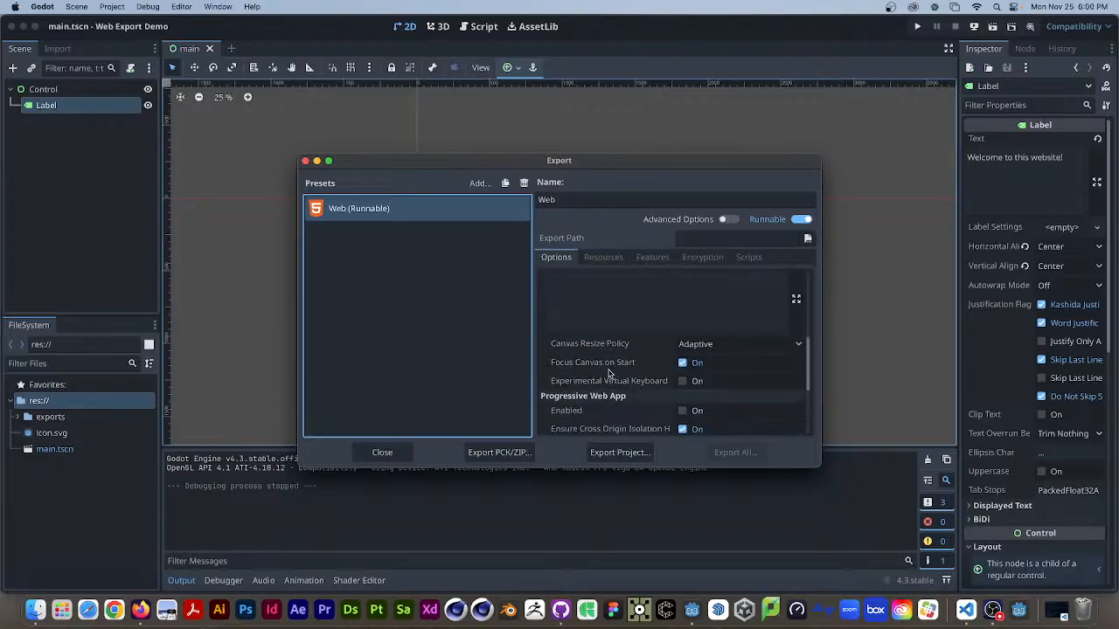
pyautogui.scroll(-2, 610, 375)
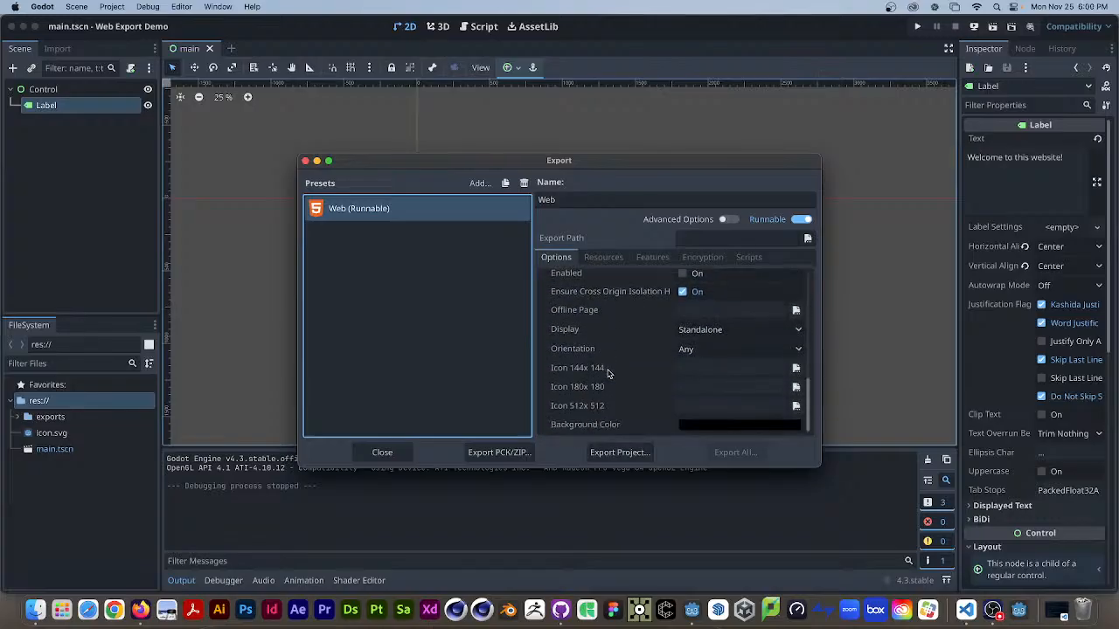
# Step: Start exporting the project with the Web preset and create a v2 folder inside exports as the destination
pyautogui.click(605, 453)
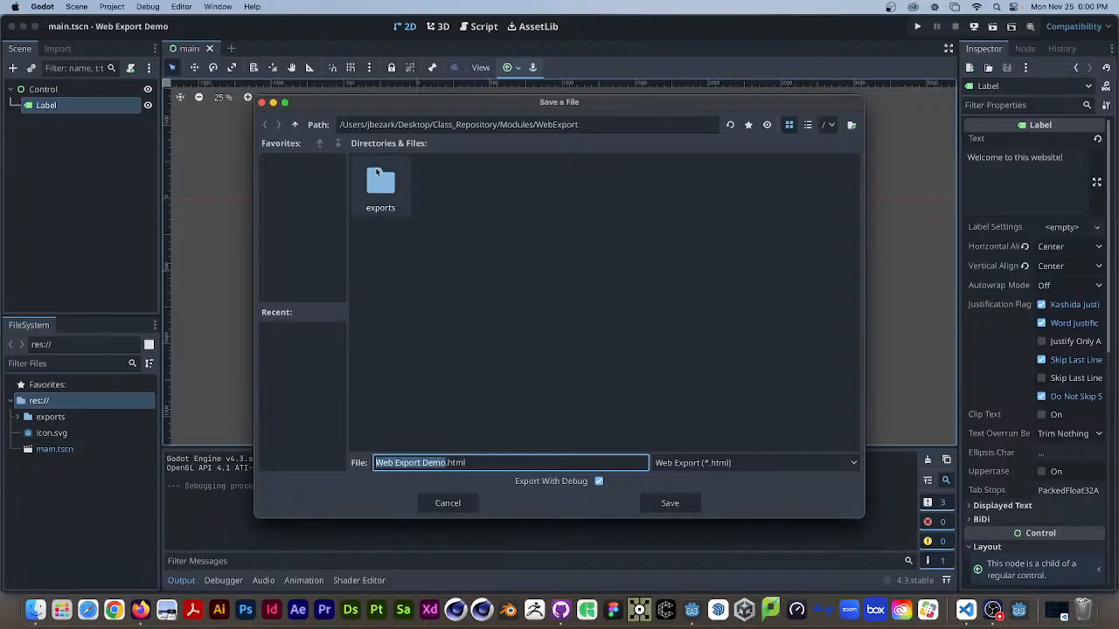
pyautogui.doubleClick(377, 180)
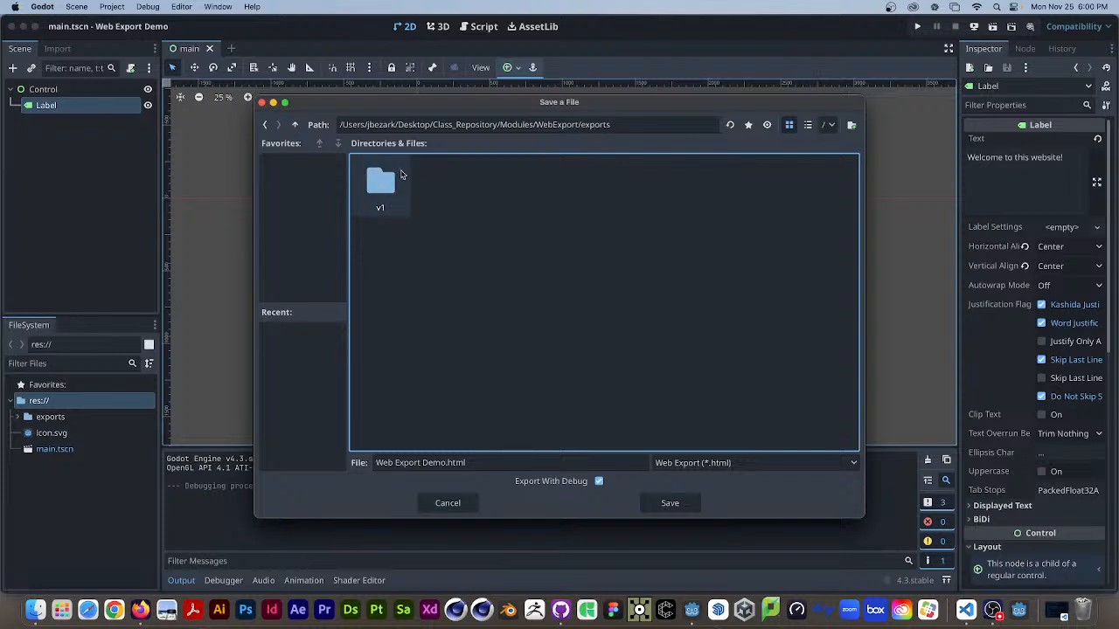
pyautogui.click(852, 126)
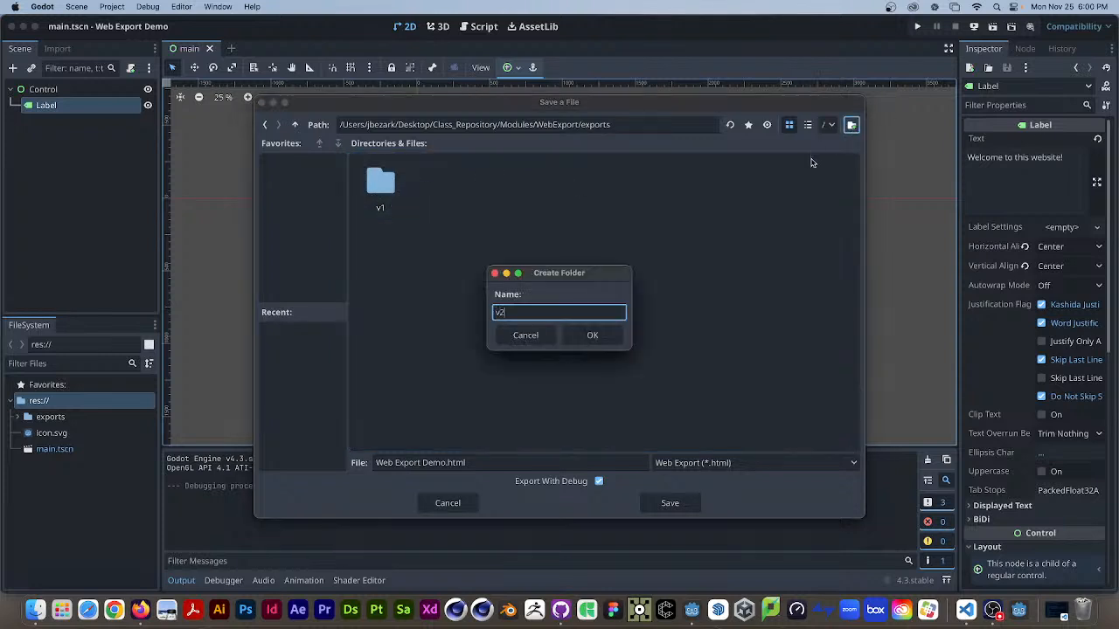
pyautogui.write('v2')
pyautogui.press('Return')
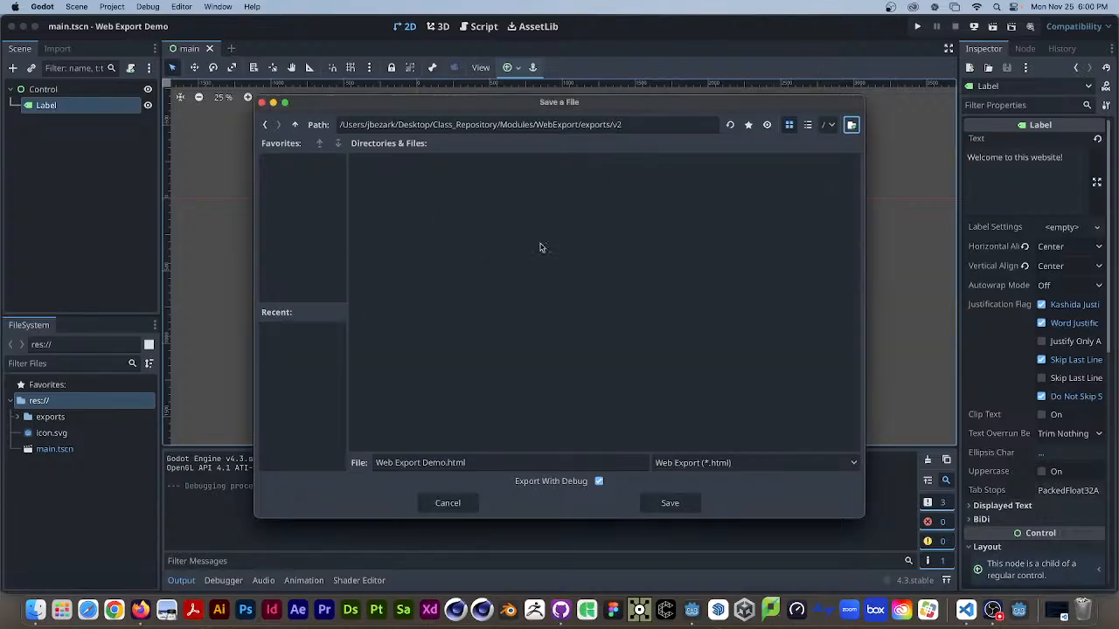
# Step: Name the exported file index.html and turn off exporting with debug
pyautogui.click(444, 462)
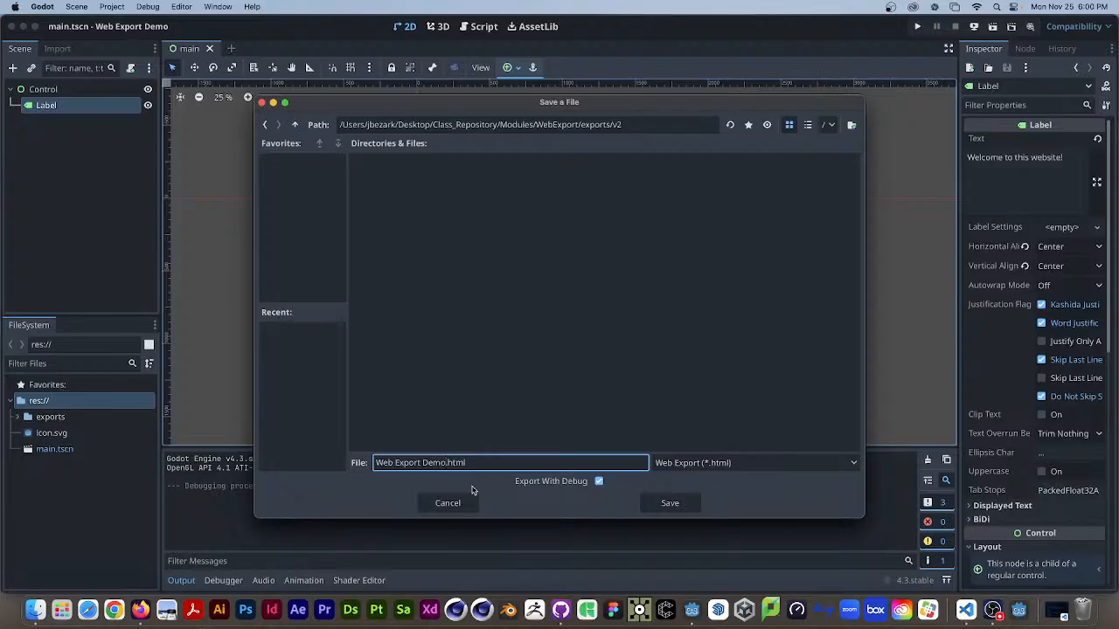
pyautogui.press('BackSpace')
pyautogui.press('BackSpace')
pyautogui.press('BackSpace')
pyautogui.press('BackSpace')
pyautogui.press('BackSpace')
pyautogui.press('BackSpace')
pyautogui.press('BackSpace')
pyautogui.press('BackSpace')
pyautogui.press('BackSpace')
pyautogui.press('BackSpace')
pyautogui.press('BackSpace')
pyautogui.press('BackSpace')
pyautogui.press('BackSpace')
pyautogui.press('BackSpace')
pyautogui.press('BackSpace')
pyautogui.write('index')
pyautogui.click(599, 482)
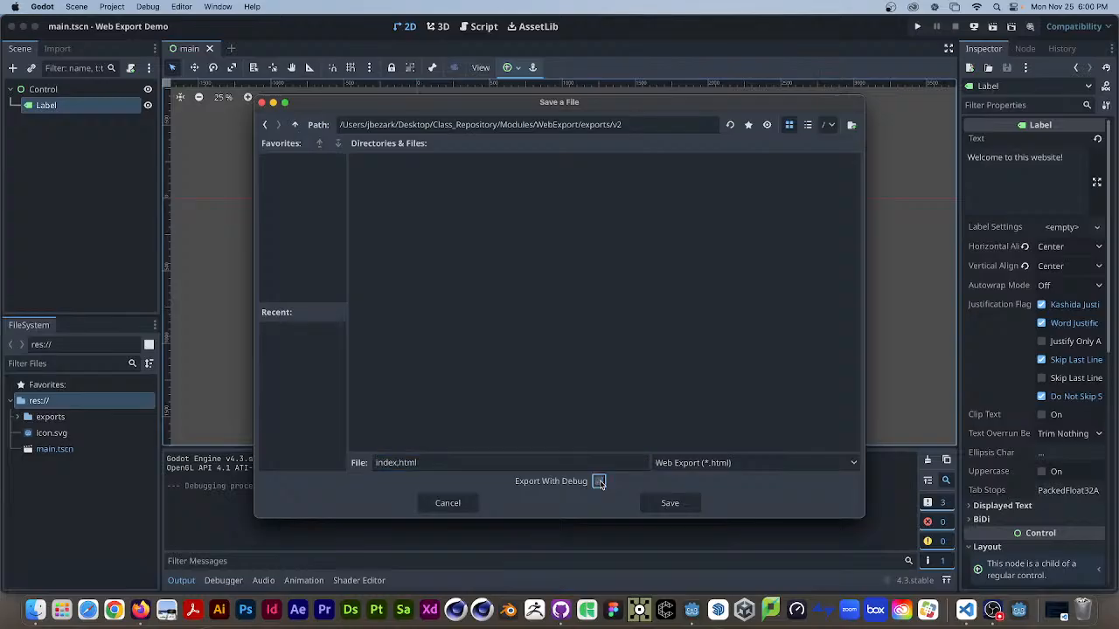
# Step: Save the web export as index.html in the v2 folder and close the export settings
pyautogui.click(669, 506)
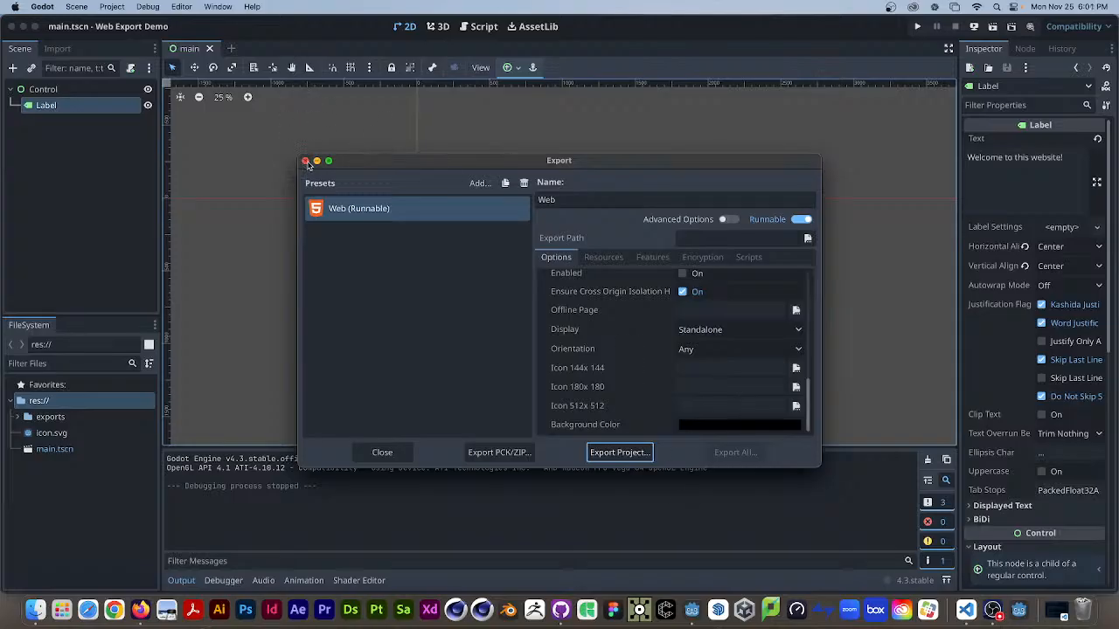
pyautogui.click(382, 453)
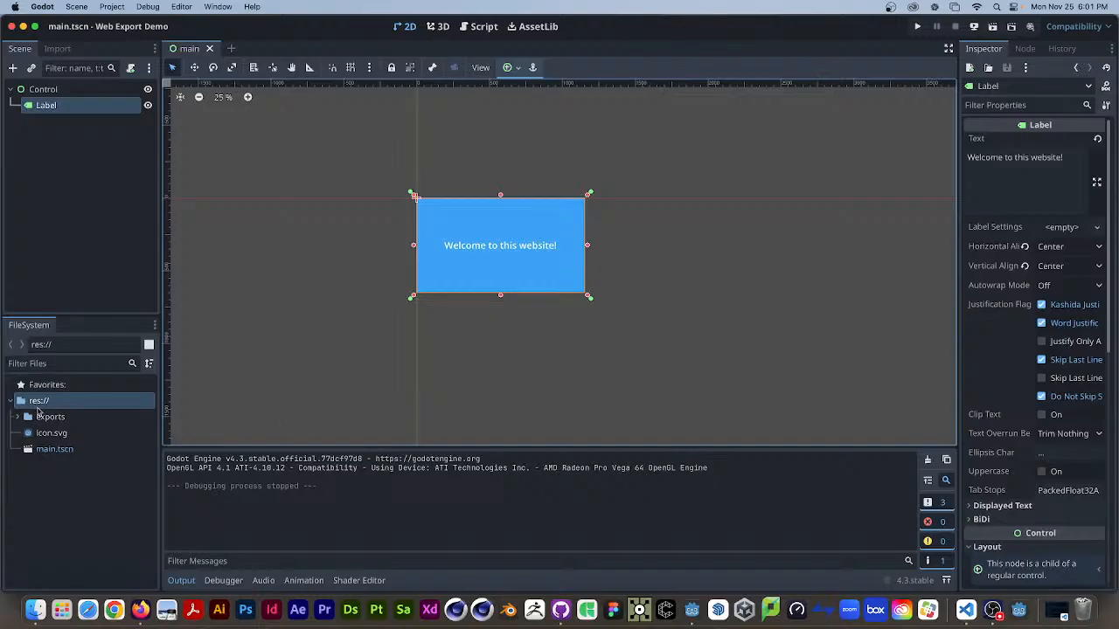
# Step: Show the project folder in the file manager and inspect all the exported files in exports/v2
pyautogui.rightClick(56, 497)
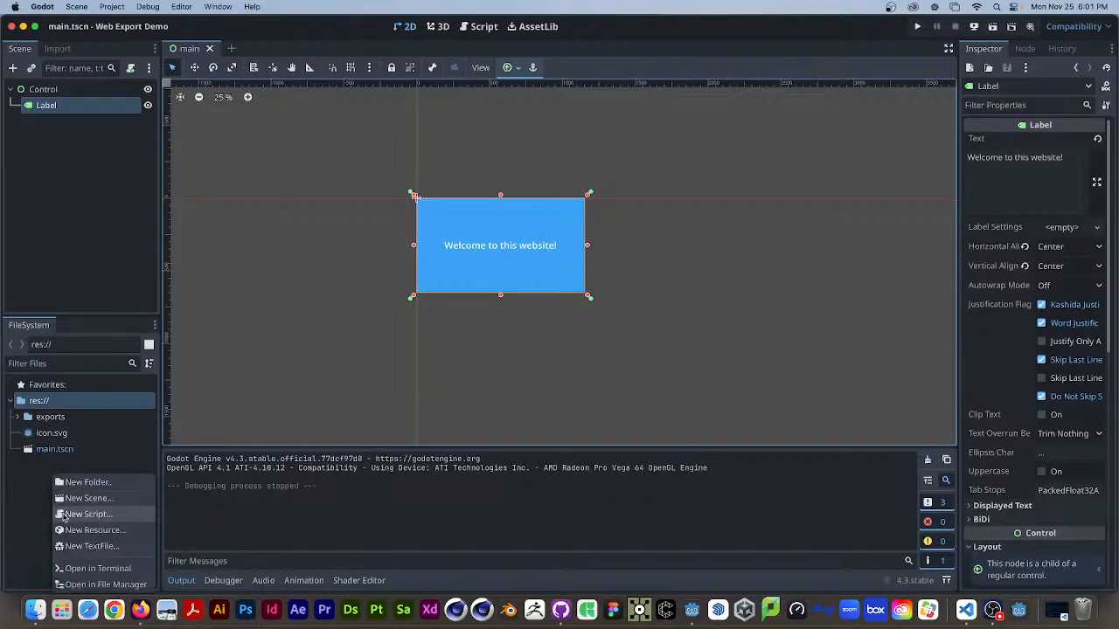
pyautogui.click(94, 585)
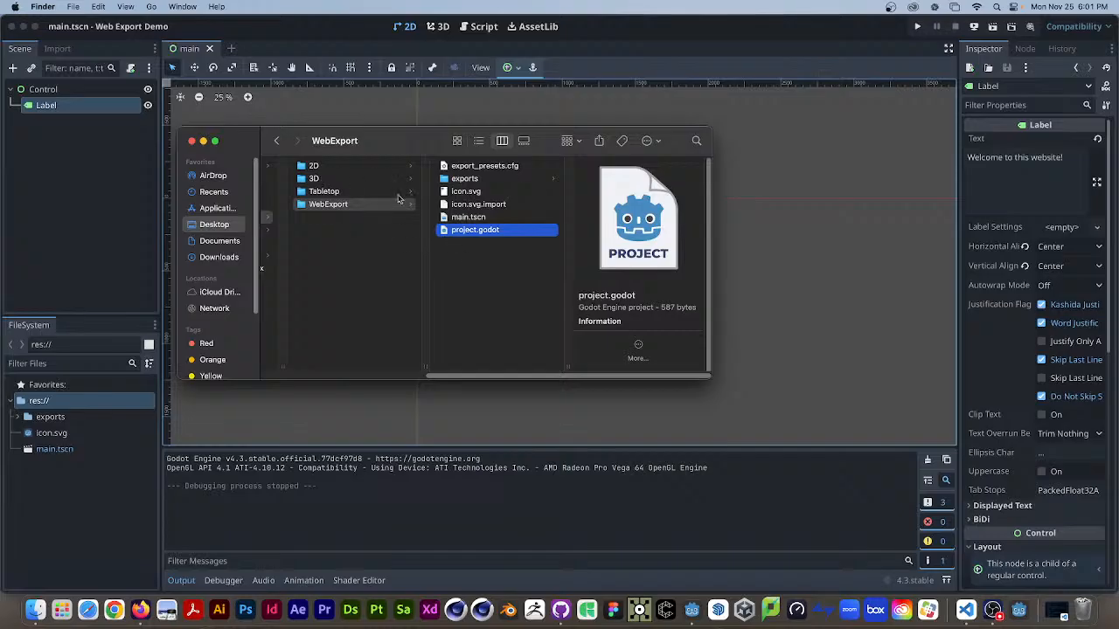
pyautogui.click(459, 179)
pyautogui.click(602, 192)
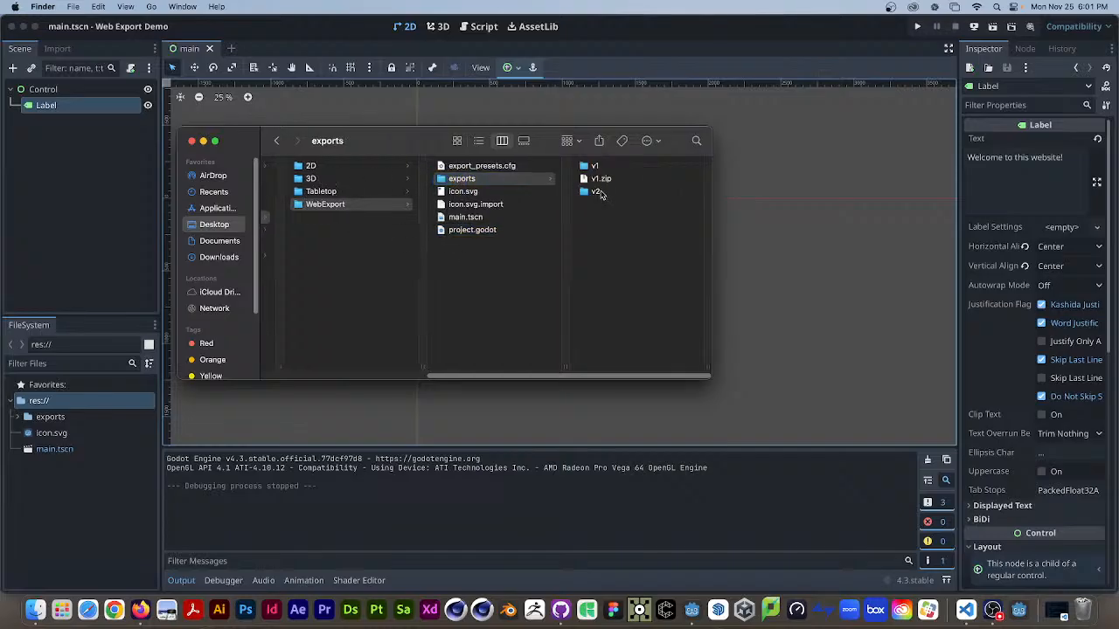
pyautogui.moveTo(627, 294); pyautogui.dragTo(608, 163)
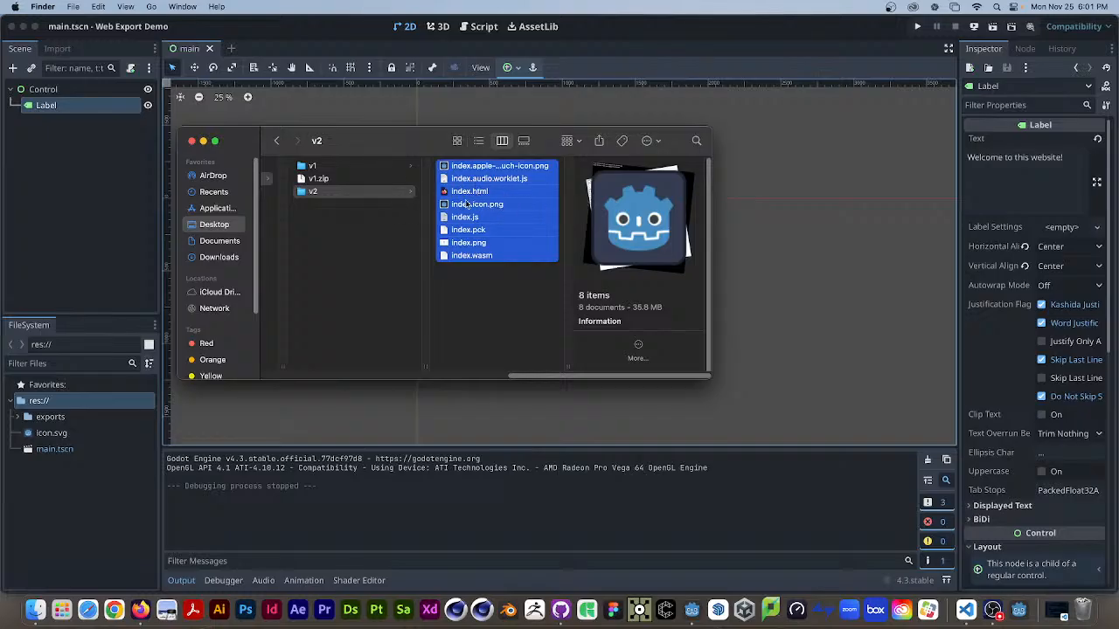
# Step: Return to Godot, reopen the export settings to review the Web preset's options and its Runnable setting, and close them
pyautogui.click(823, 208)
pyautogui.click(112, 7)
pyautogui.click(139, 64)
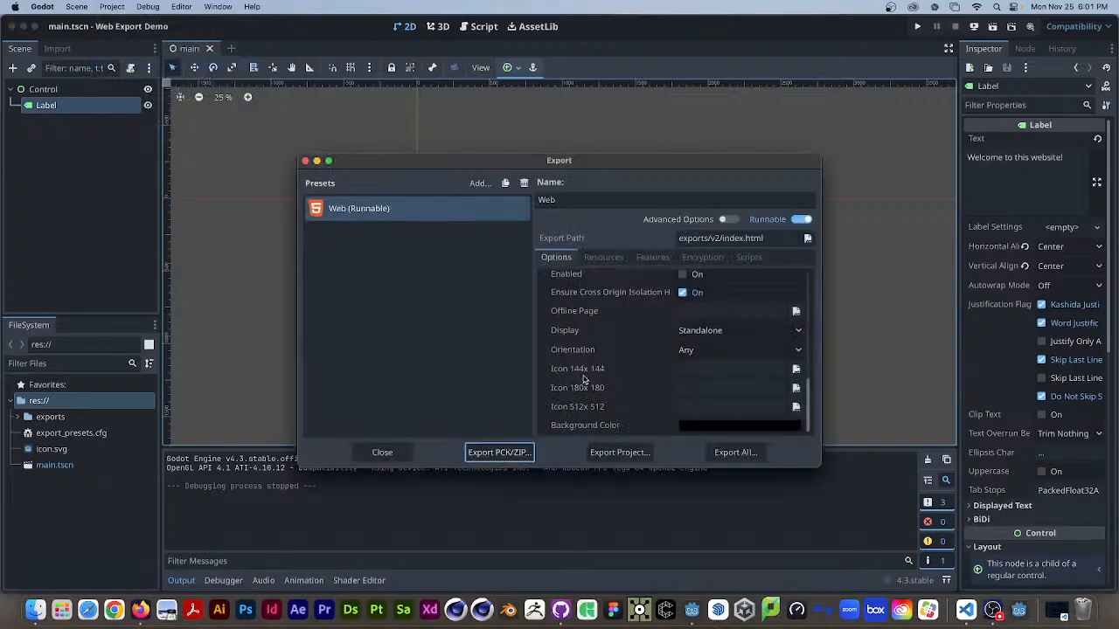
pyautogui.scroll(10, 584, 380)
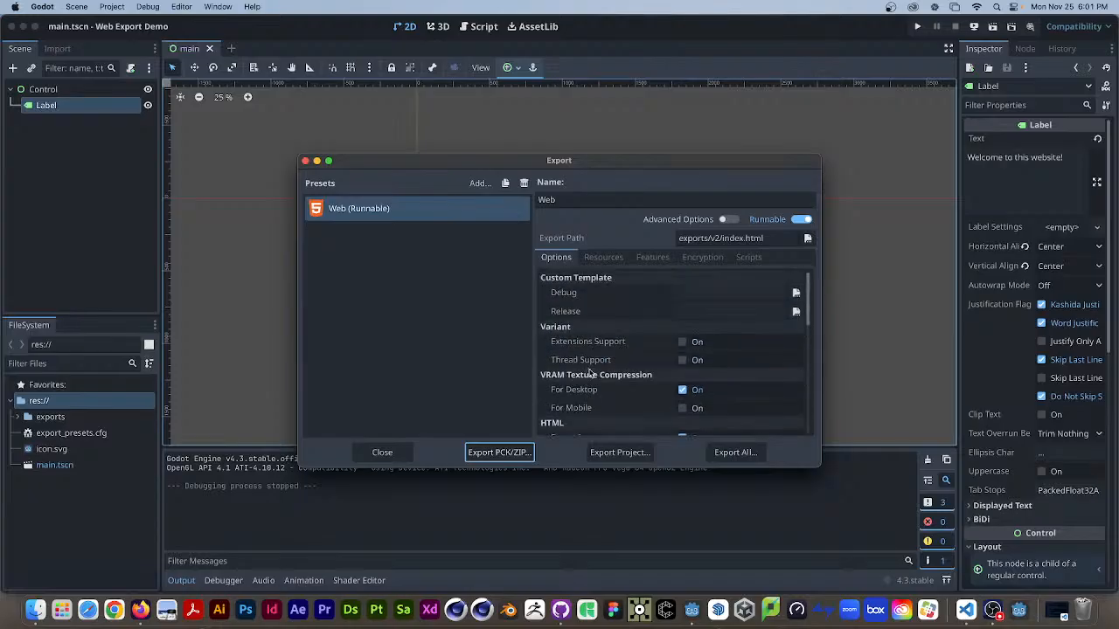
pyautogui.scroll(-5, 632, 358)
pyautogui.scroll(-5, 629, 358)
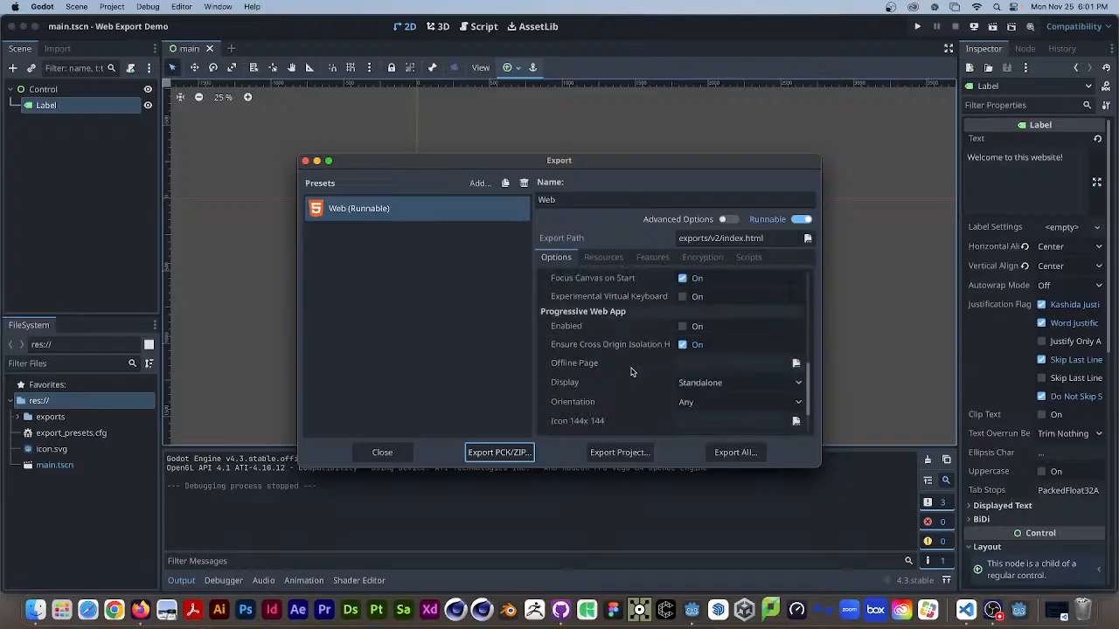
pyautogui.scroll(-2, 632, 371)
pyautogui.scroll(4, 631, 370)
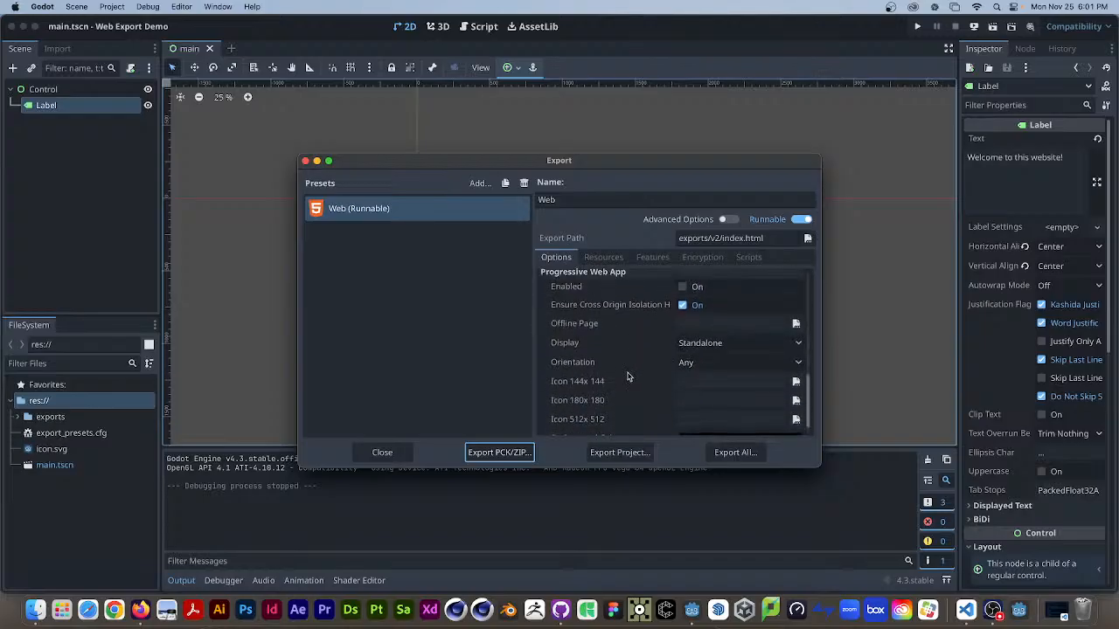
pyautogui.scroll(6, 626, 373)
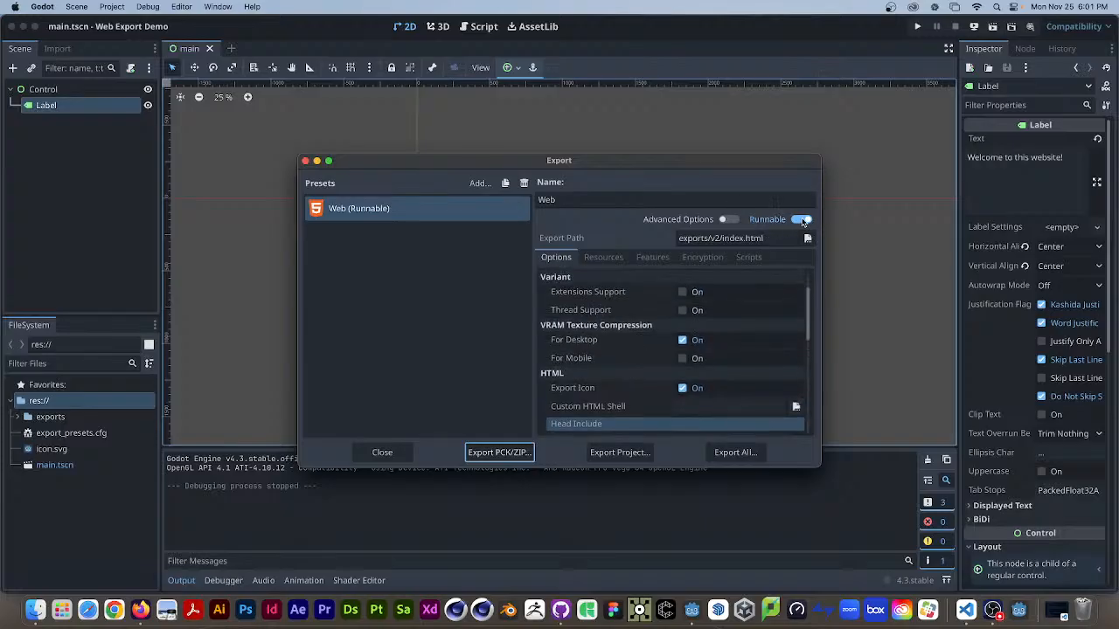
pyautogui.click(372, 451)
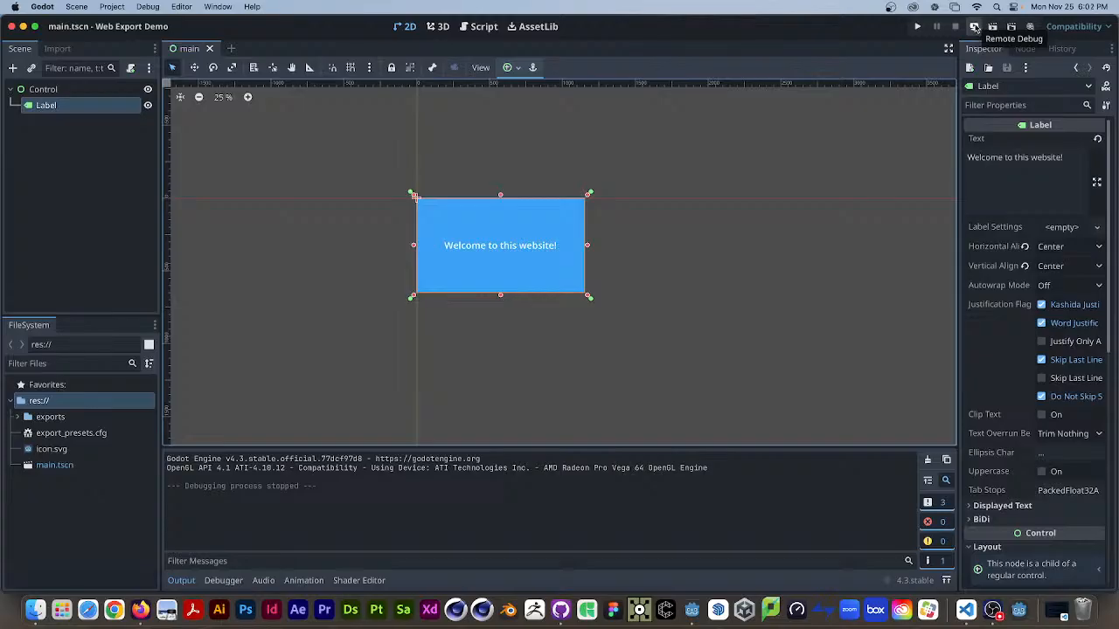
# Step: Run the project in the browser through Remote Debug, check the page, and close its tab
pyautogui.click(976, 27)
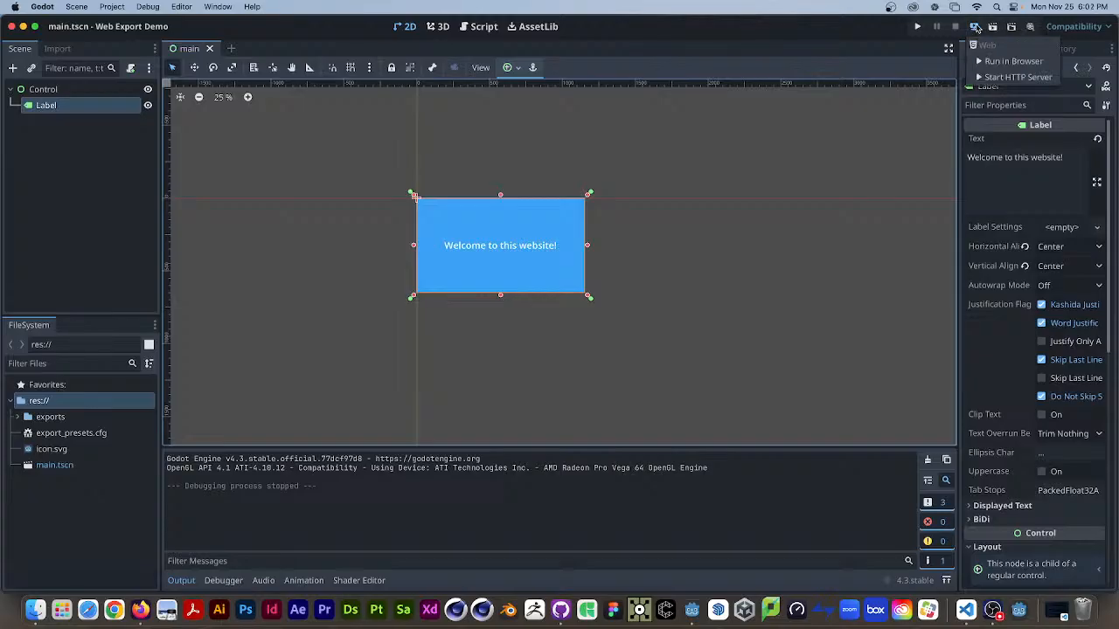
pyautogui.click(984, 67)
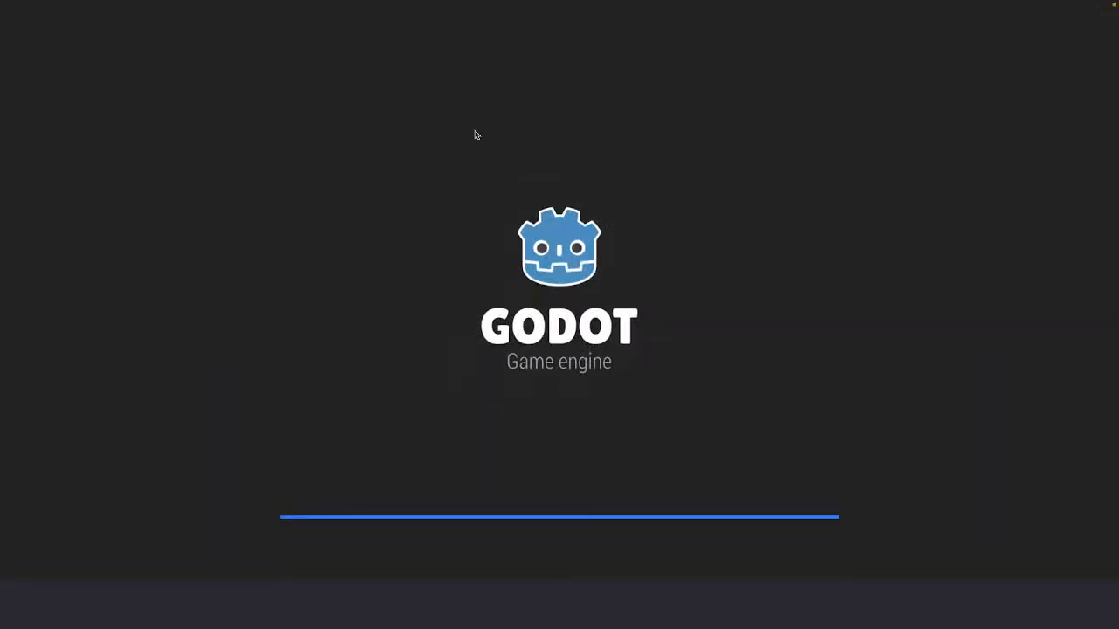
pyautogui.moveTo(230, 27)
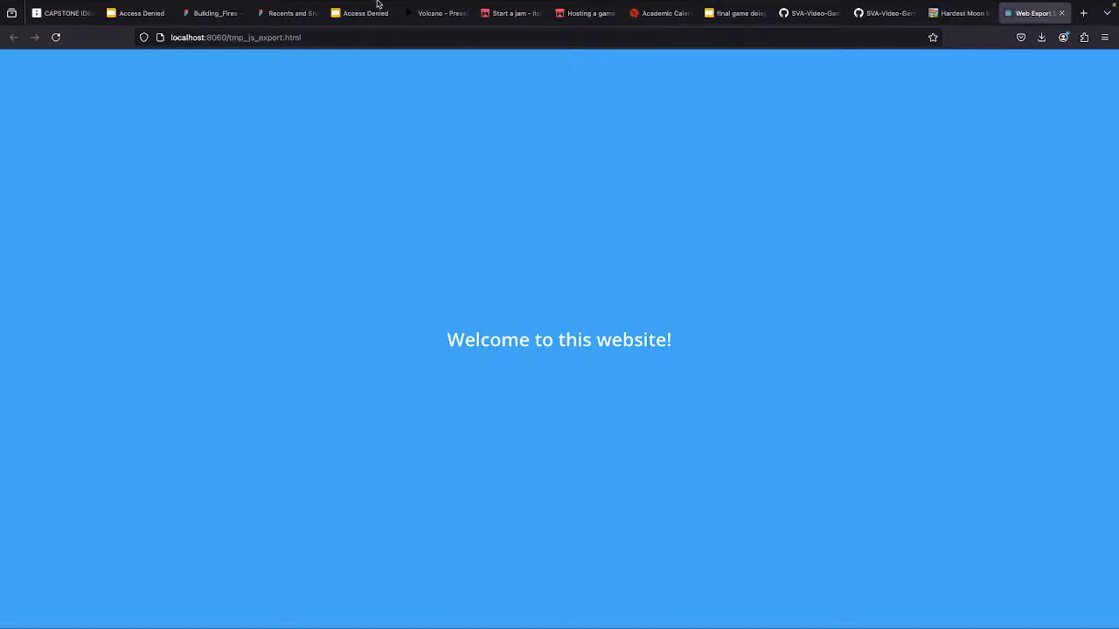
pyautogui.moveTo(263, 4)
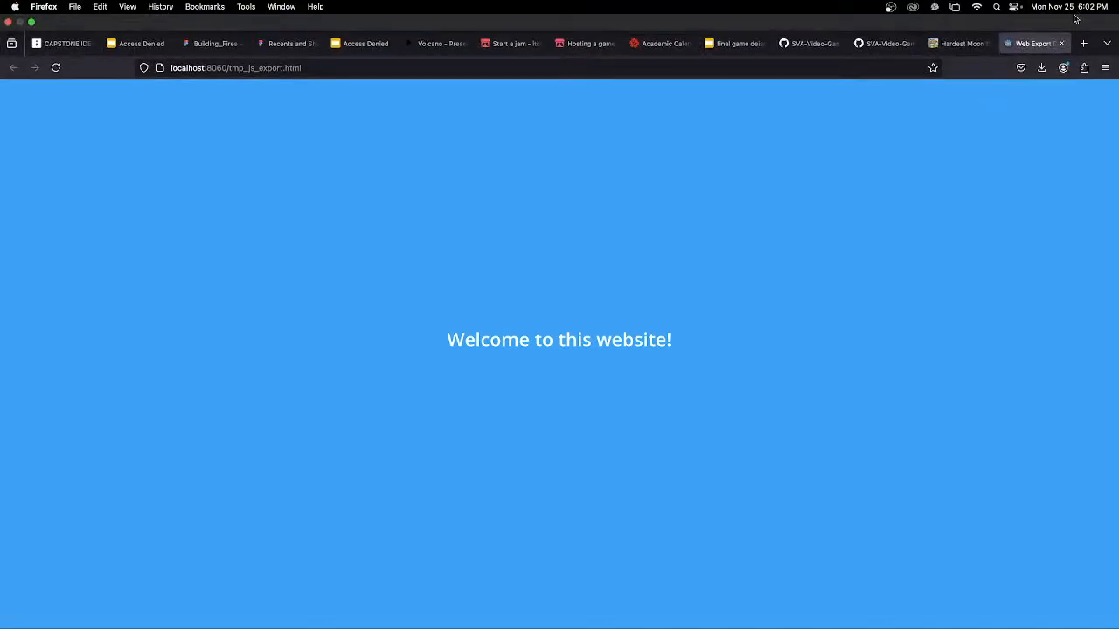
pyautogui.click(1063, 43)
# Step: In Firefox, go from the Hardest Moon page to the itch.io creator dashboard and start a new project
pyautogui.press('super+Tab')
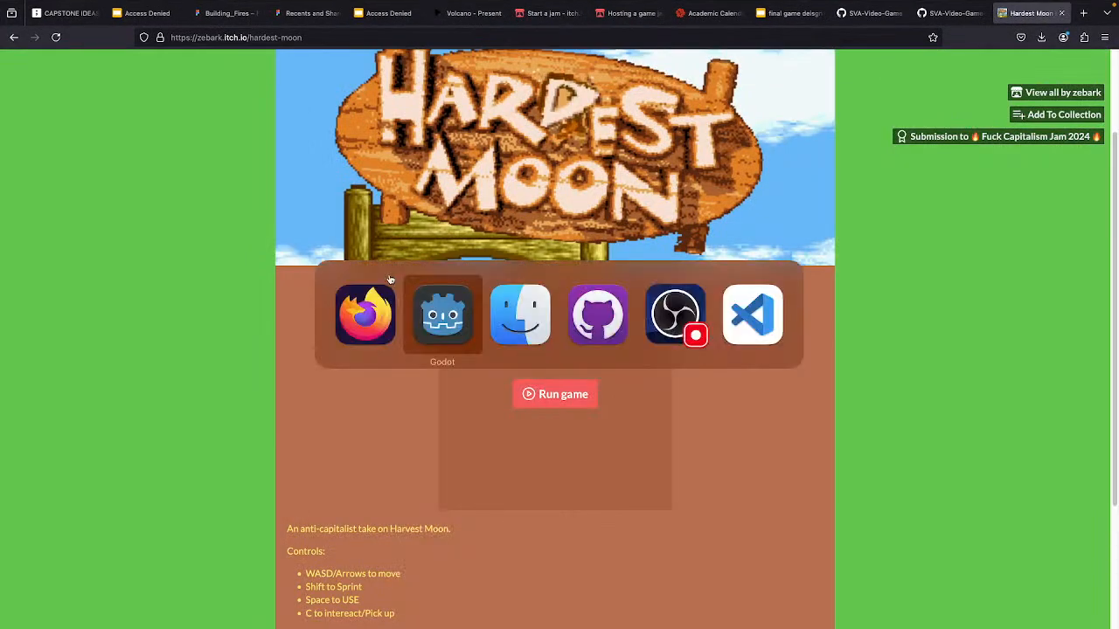
pyautogui.click(366, 317)
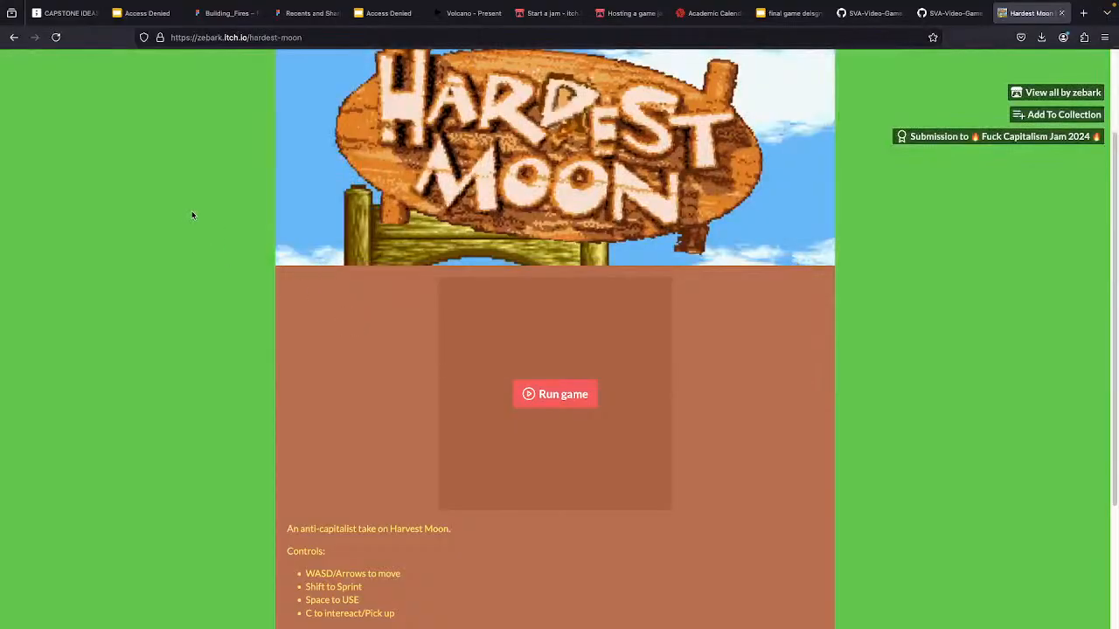
pyautogui.scroll(-3, 194, 210)
pyautogui.scroll(5, 205, 190)
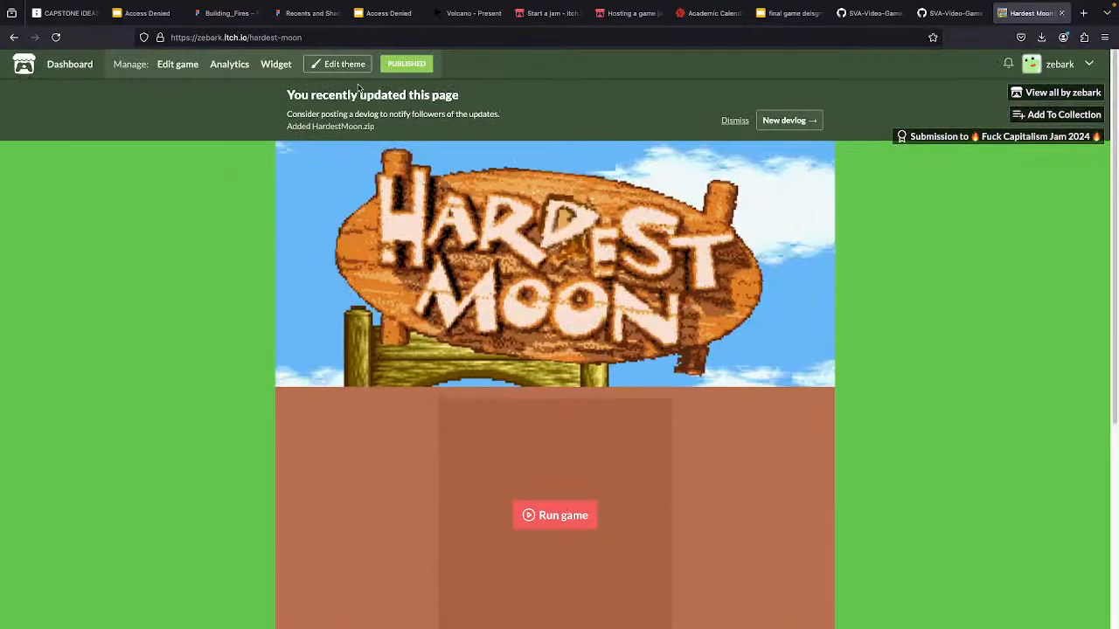
pyautogui.click(1058, 66)
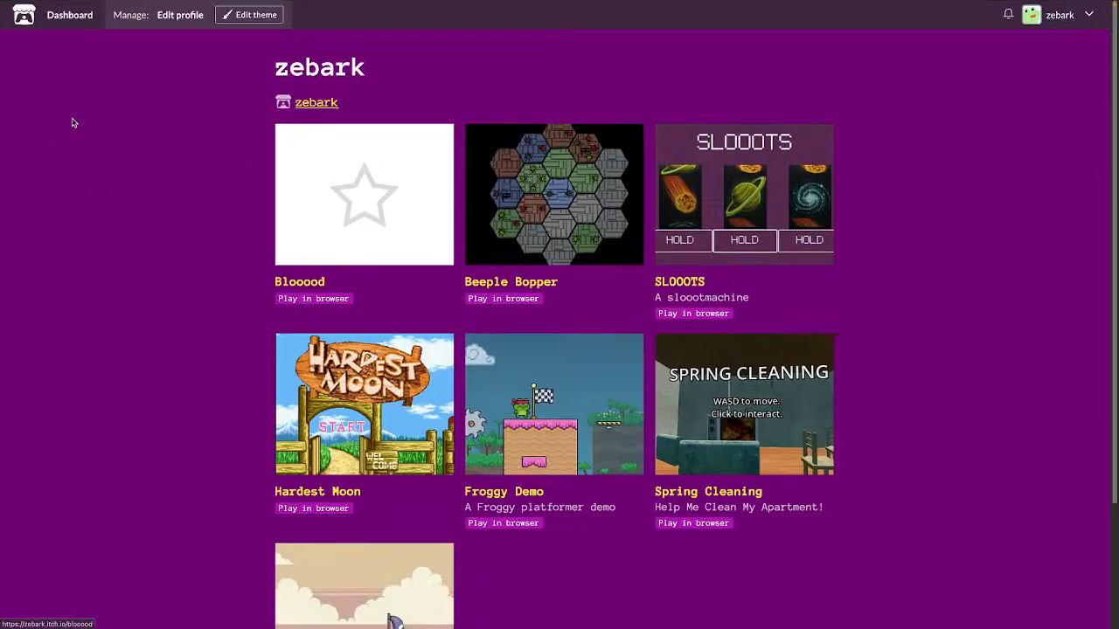
pyautogui.click(1088, 15)
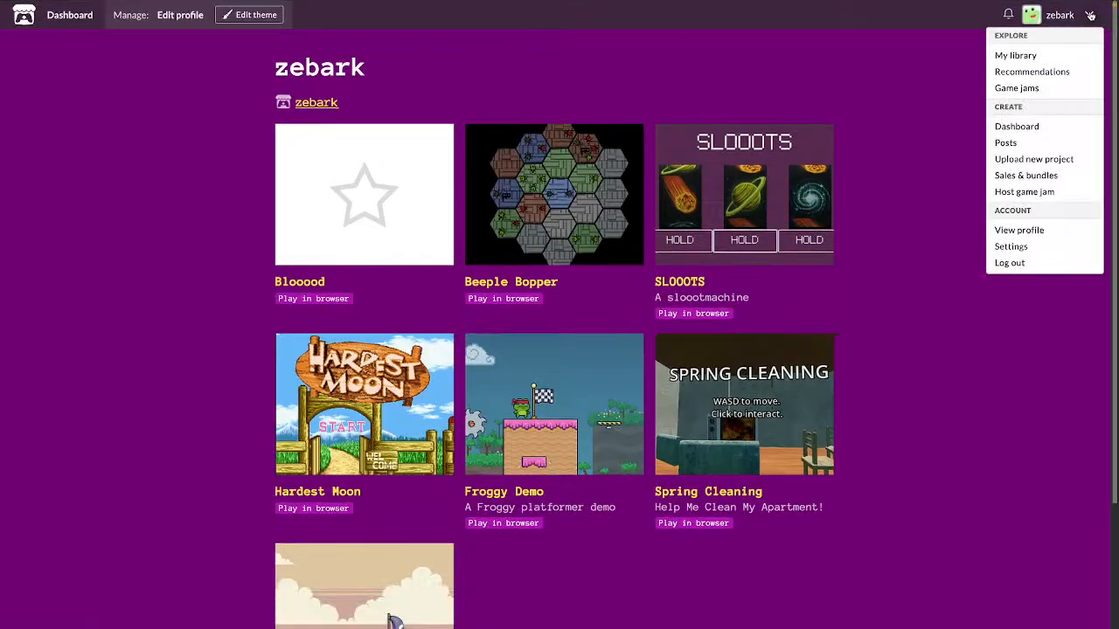
pyautogui.click(1017, 127)
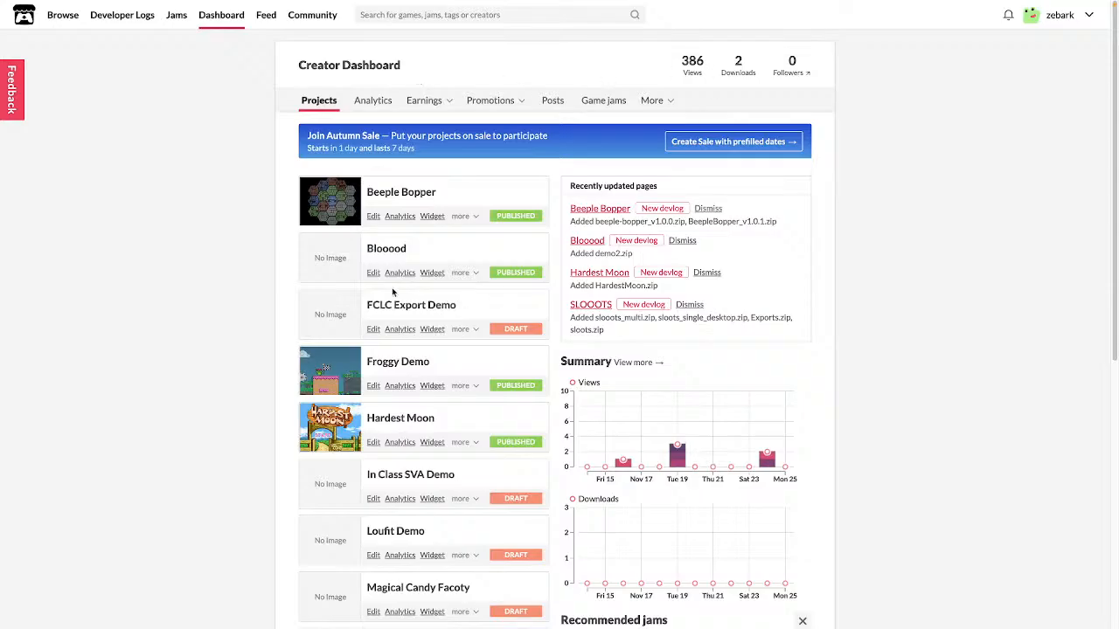
pyautogui.scroll(-5, 244, 325)
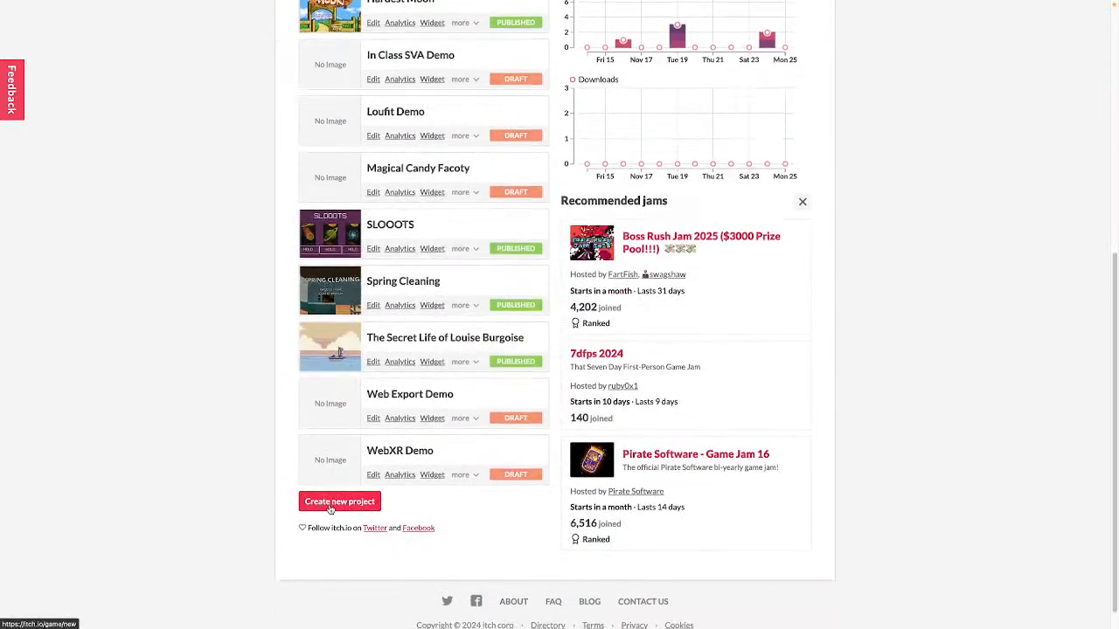
pyautogui.click(333, 505)
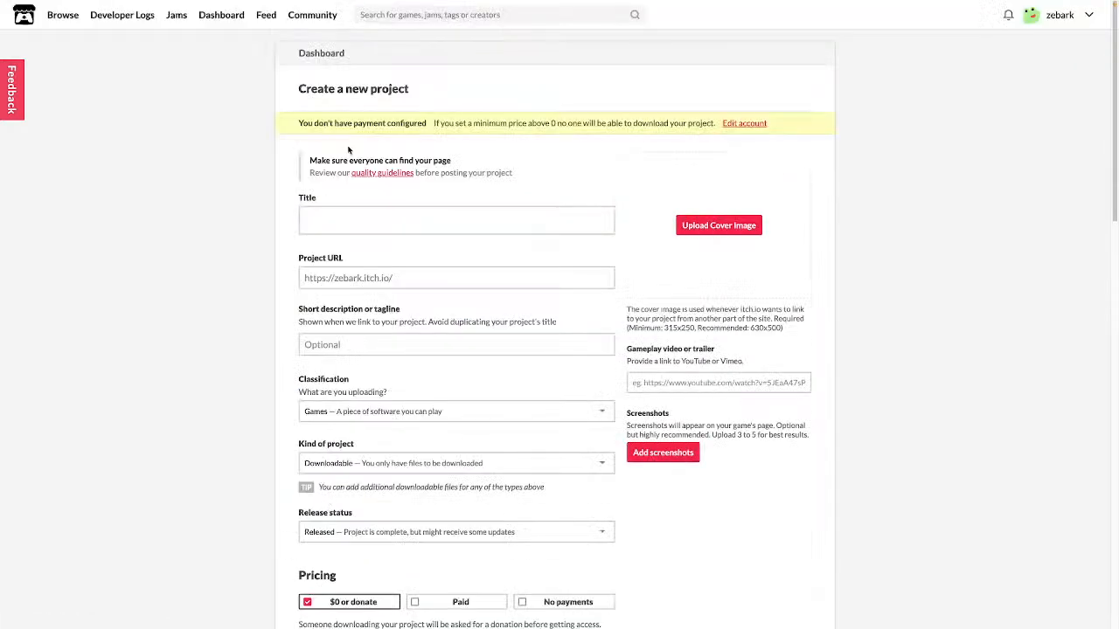
# Step: Title the new project SVA Web Export Demo and accept sva-web-export-demo as its URL ending
pyautogui.click(324, 221)
pyautogui.write('SVA')
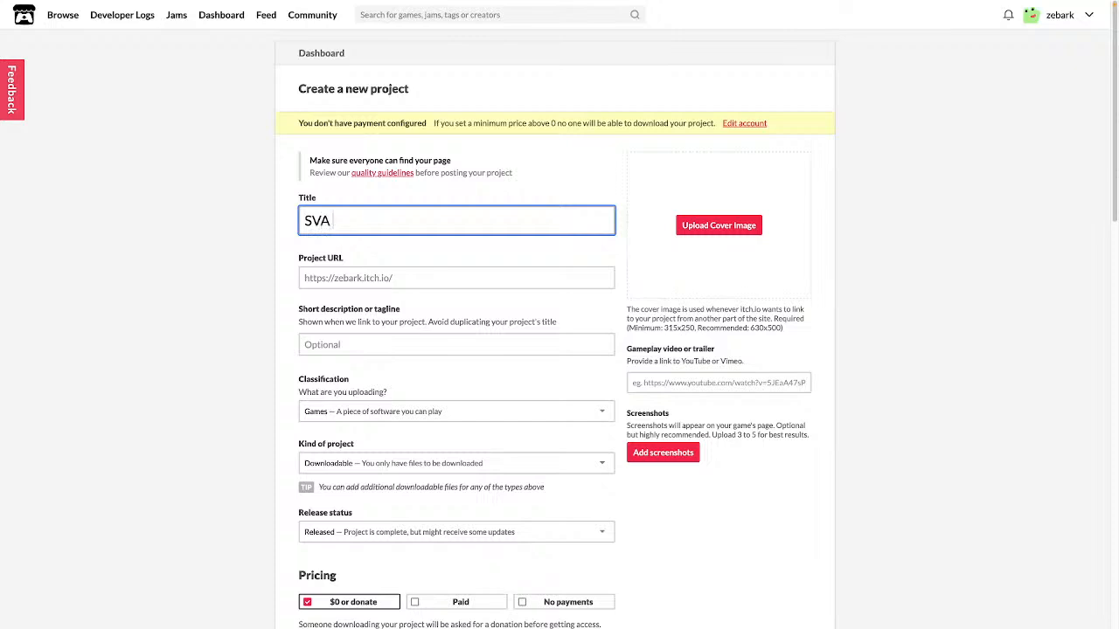
pyautogui.press('BackSpace')
pyautogui.press('BackSpace')
pyautogui.write('Web Export Demo')
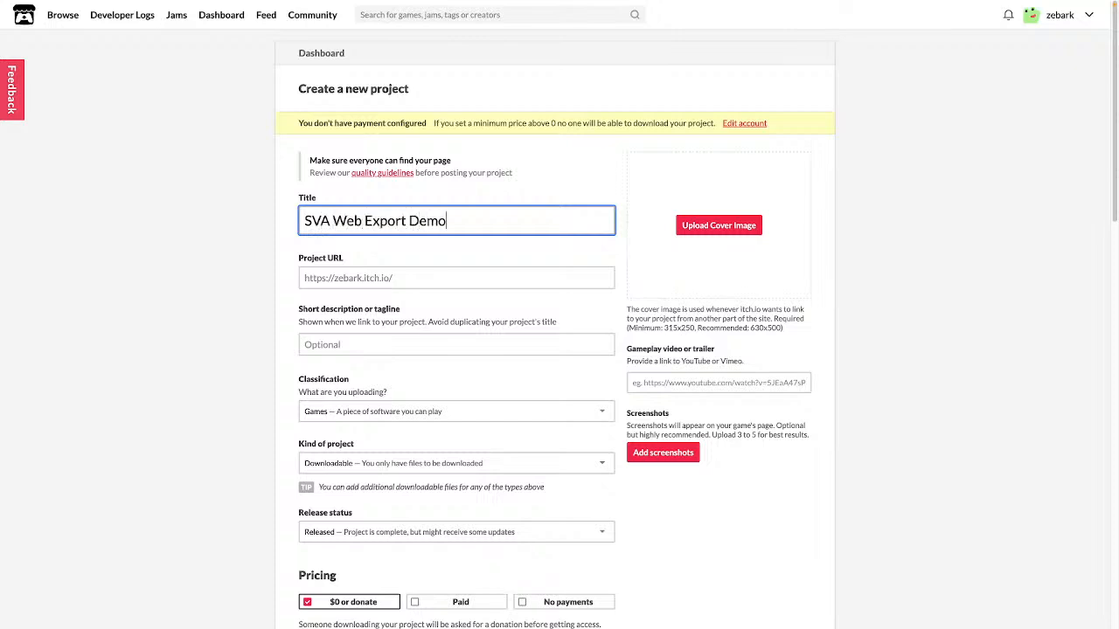
pyautogui.press('Tab')
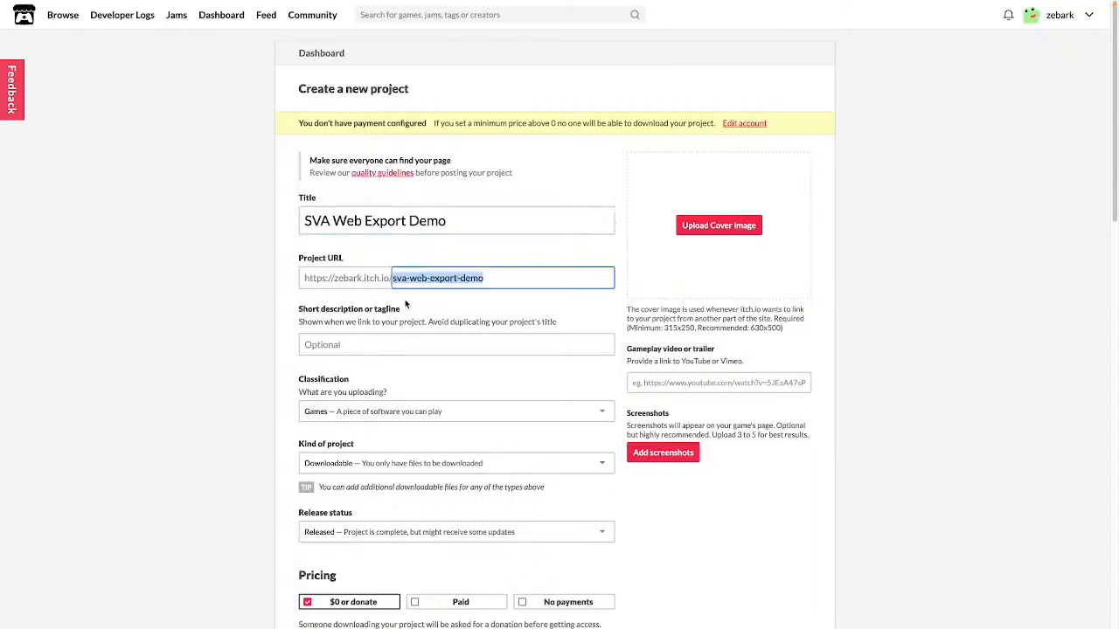
pyautogui.click(341, 300)
pyautogui.click(415, 280)
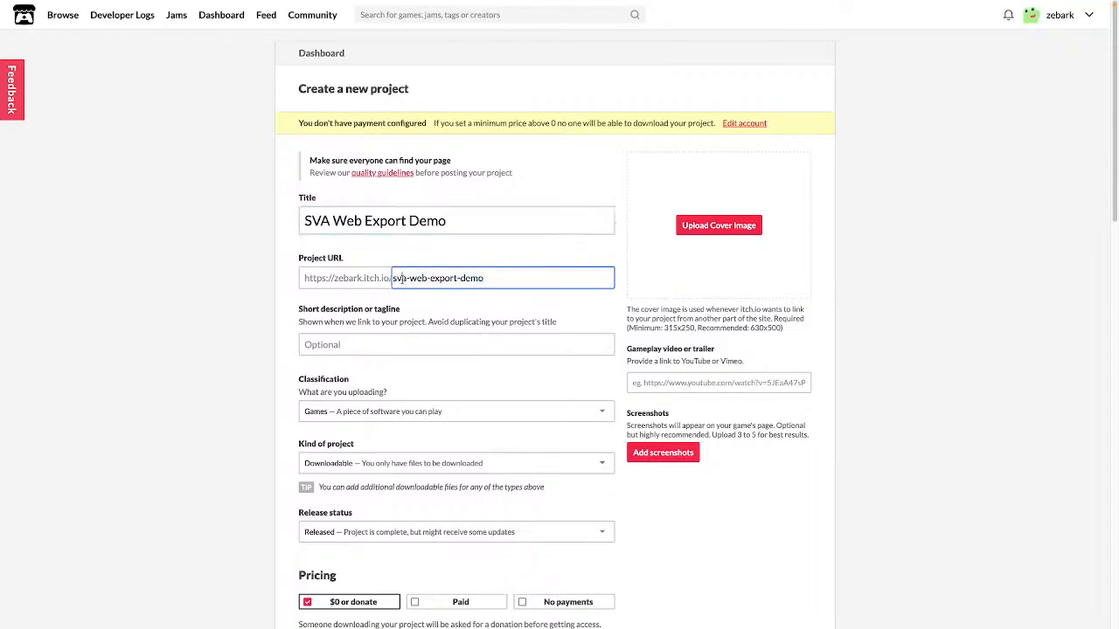
# Step: Keep the classification as Games and set the kind of project to HTML
pyautogui.click(358, 411)
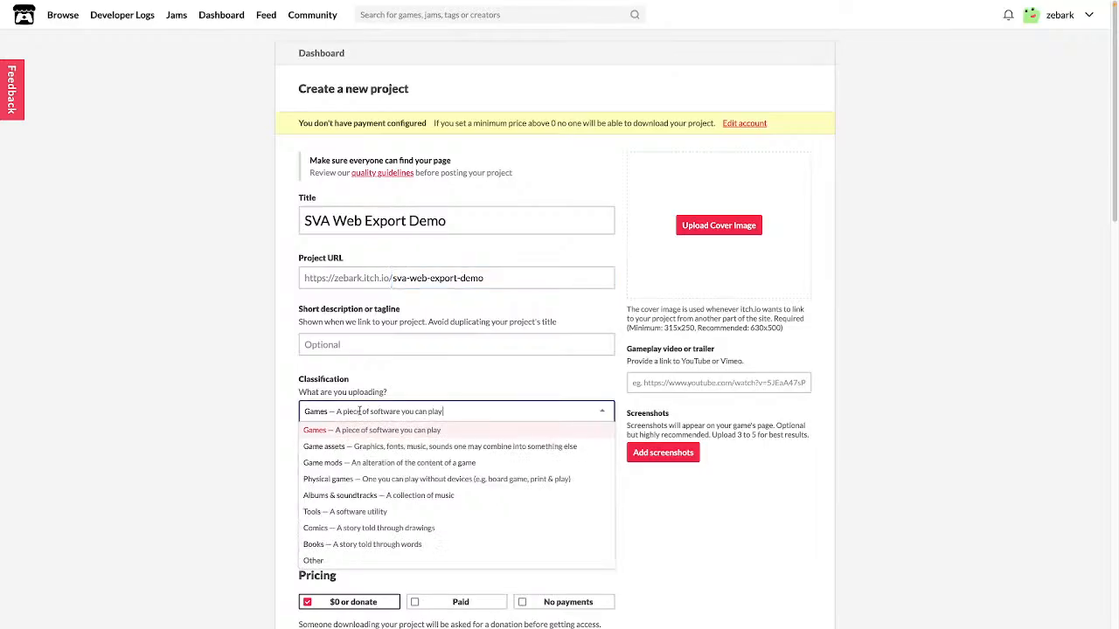
pyautogui.click(282, 359)
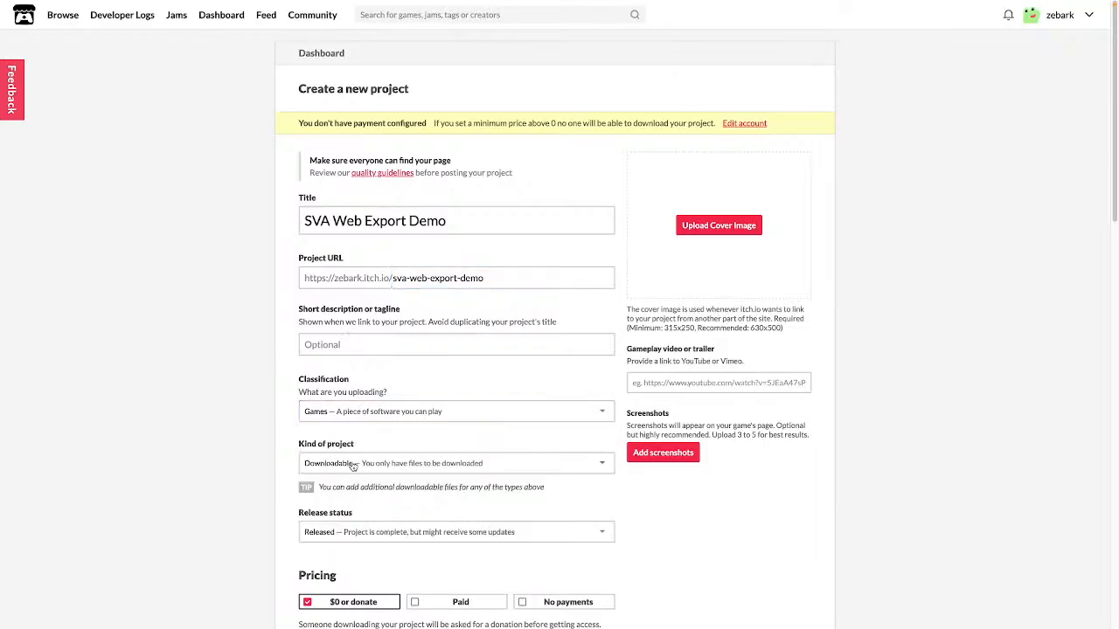
pyautogui.click(354, 464)
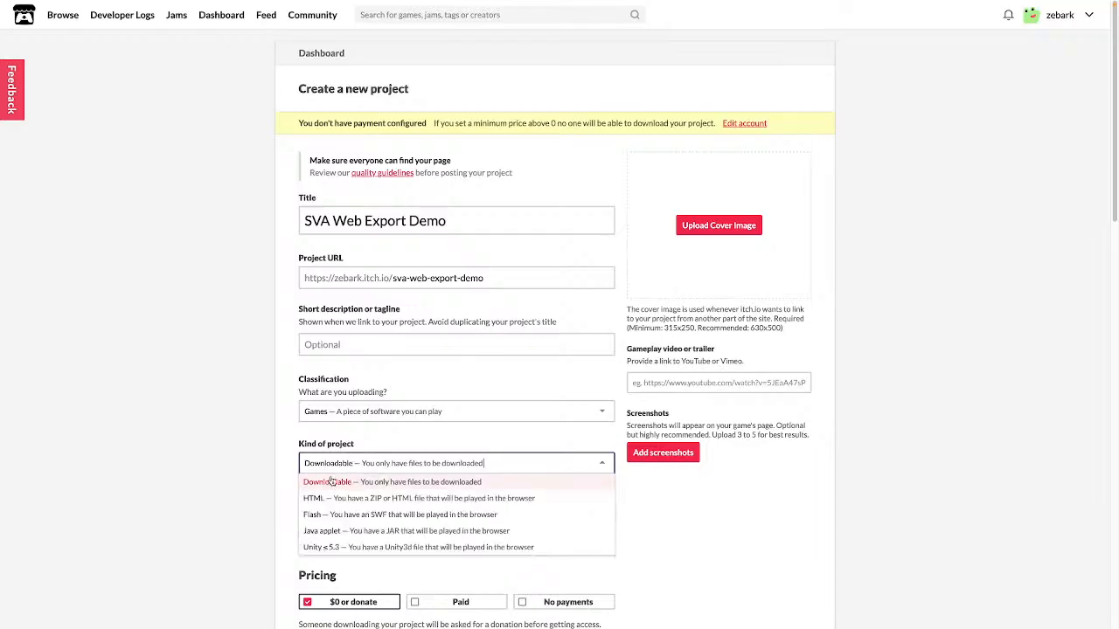
pyautogui.click(253, 461)
pyautogui.click(312, 463)
pyautogui.click(340, 499)
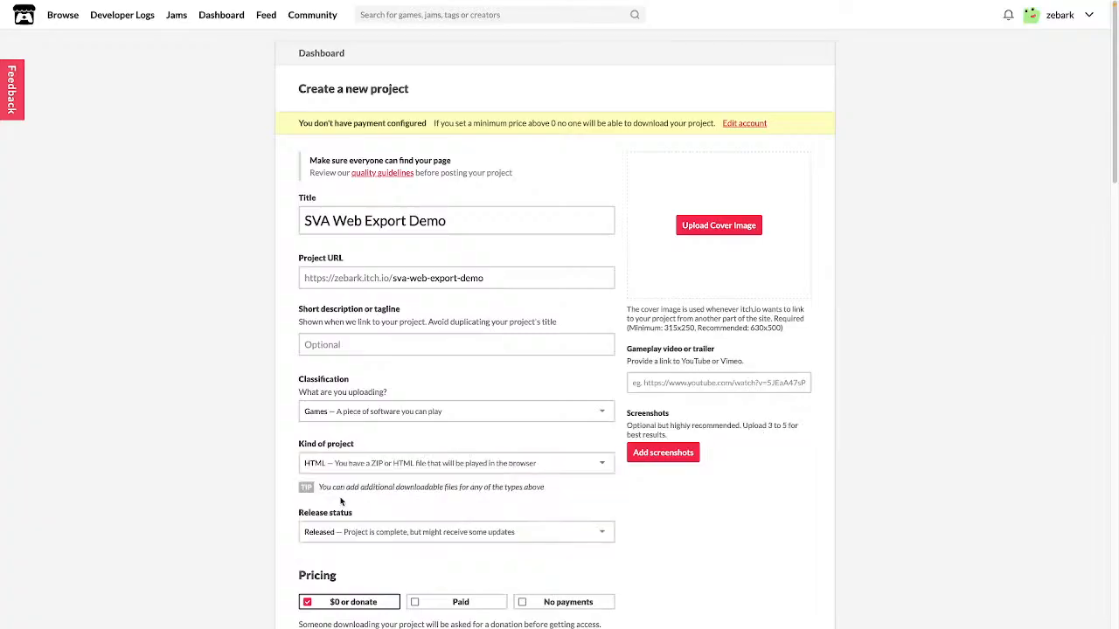
# Step: Try the Paid pricing option with its minimum price and return the pricing to $0 or donate
pyautogui.scroll(-3, 376, 507)
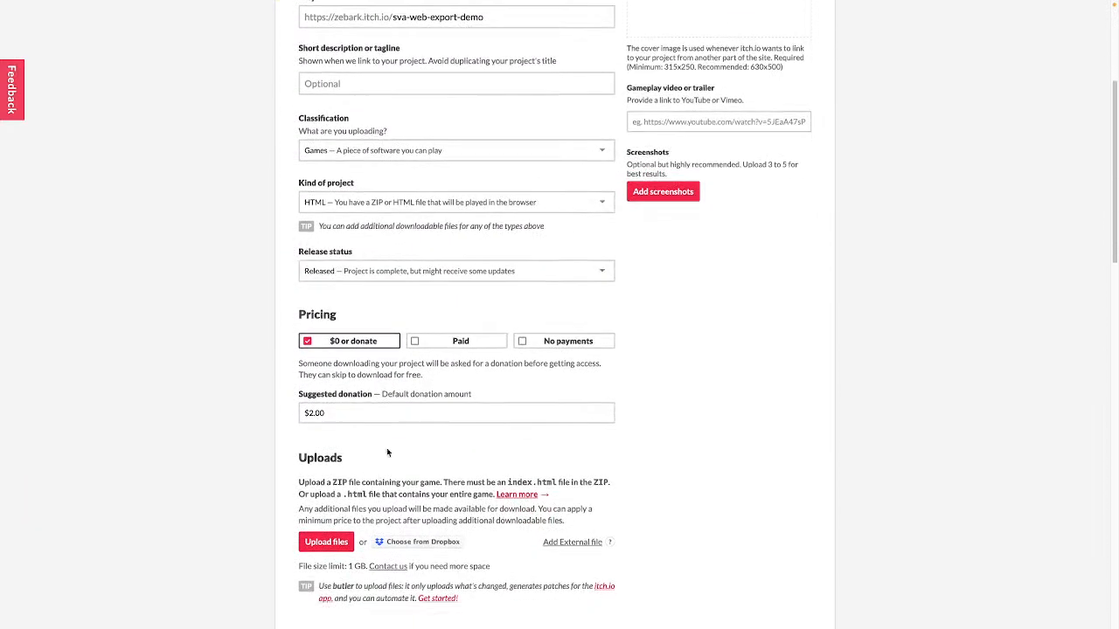
pyautogui.click(473, 342)
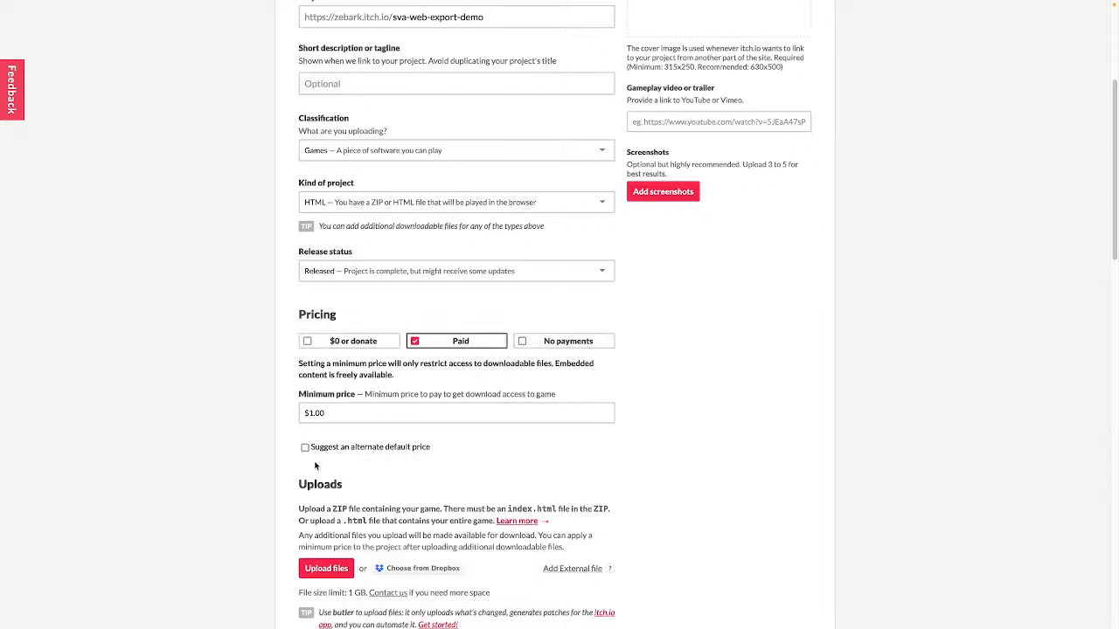
pyautogui.click(333, 410)
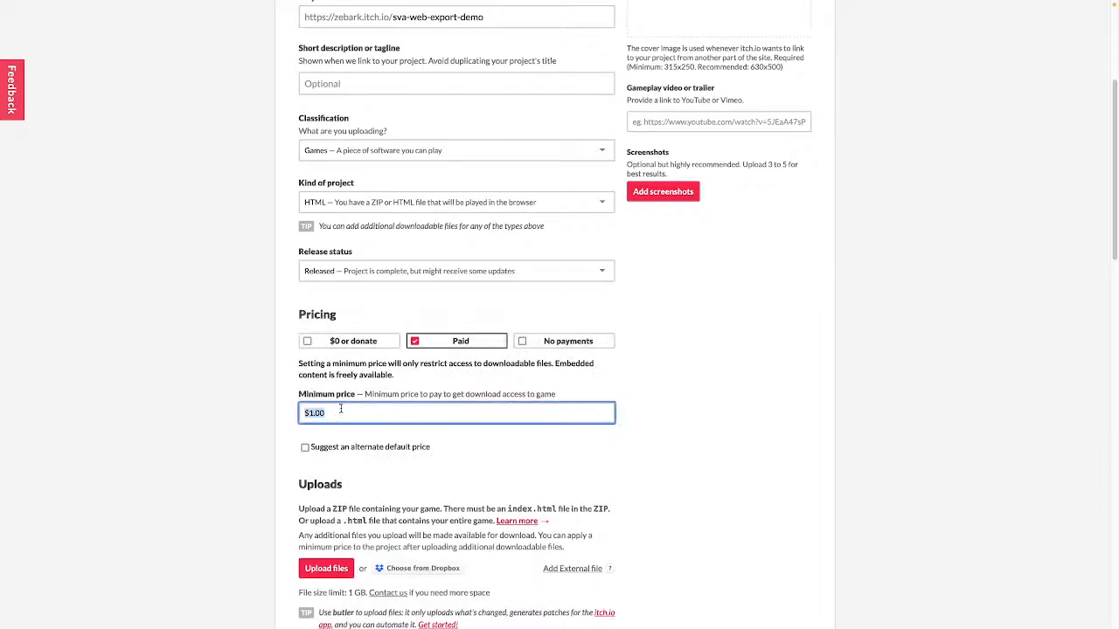
pyautogui.click(320, 343)
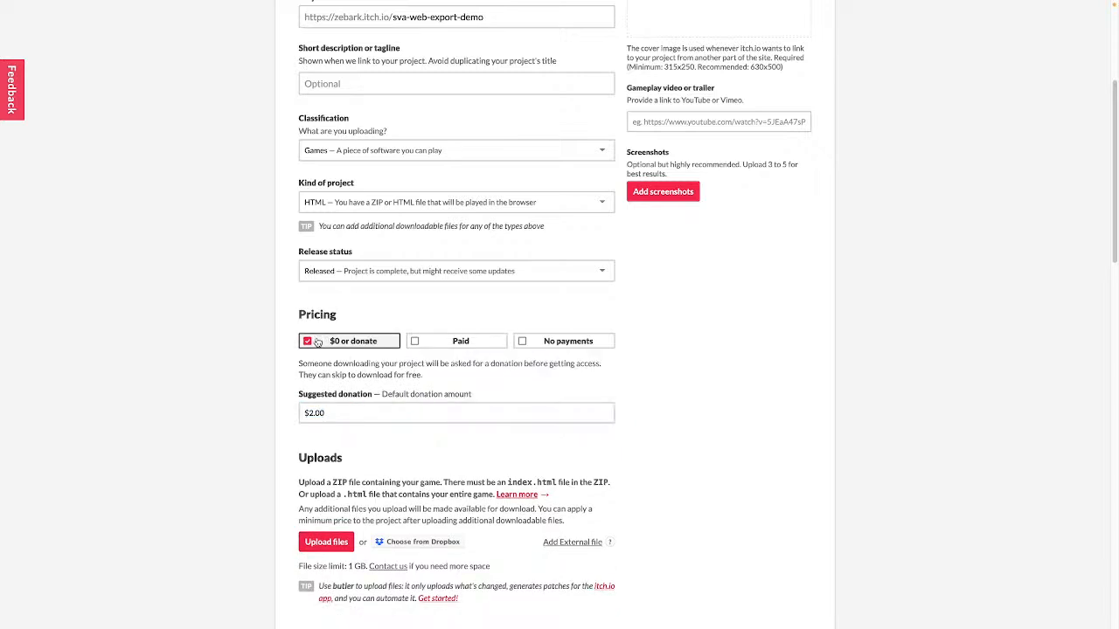
# Step: Switch to Finder and compress the v2 folder inside exports into a ZIP archive
pyautogui.scroll(-1, 357, 449)
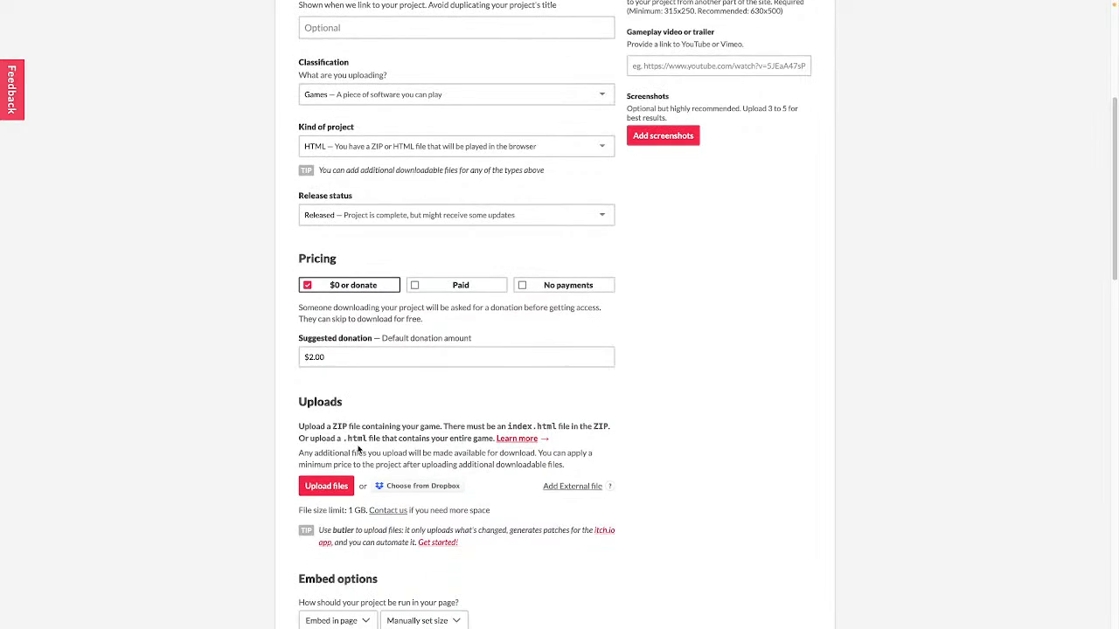
pyautogui.moveTo(878, 5)
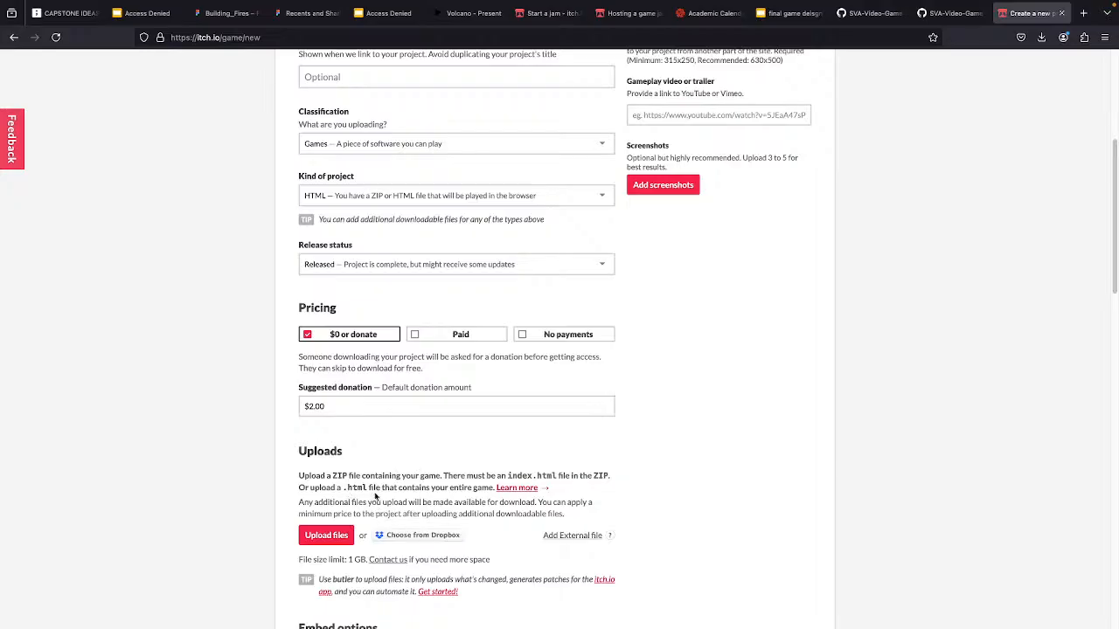
pyautogui.press('super+Tab')
pyautogui.press('super+Tab')
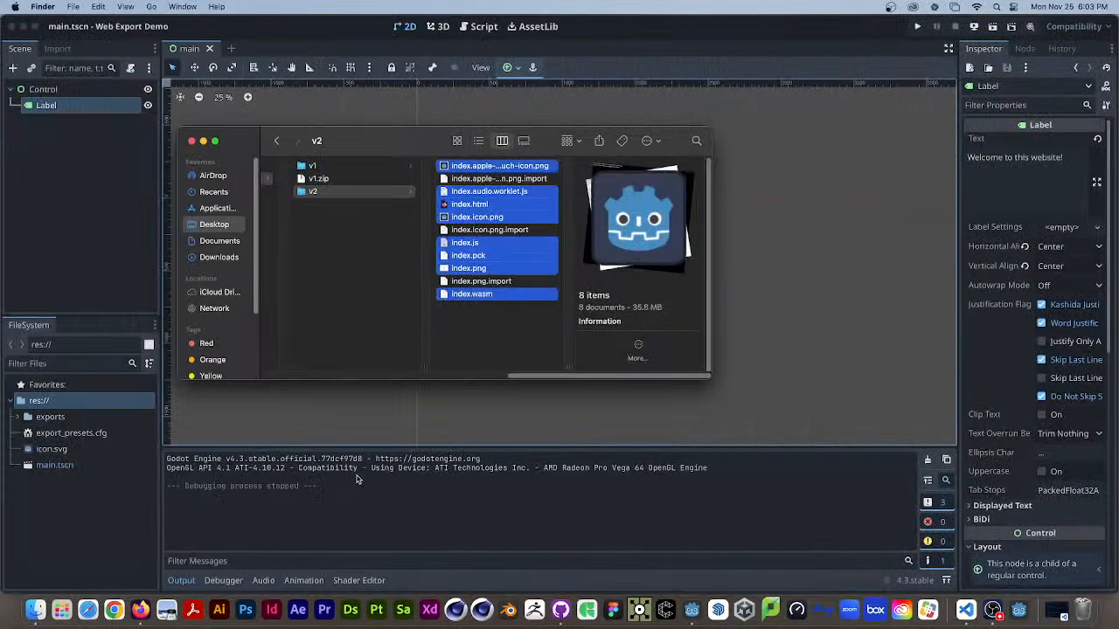
pyautogui.click(378, 233)
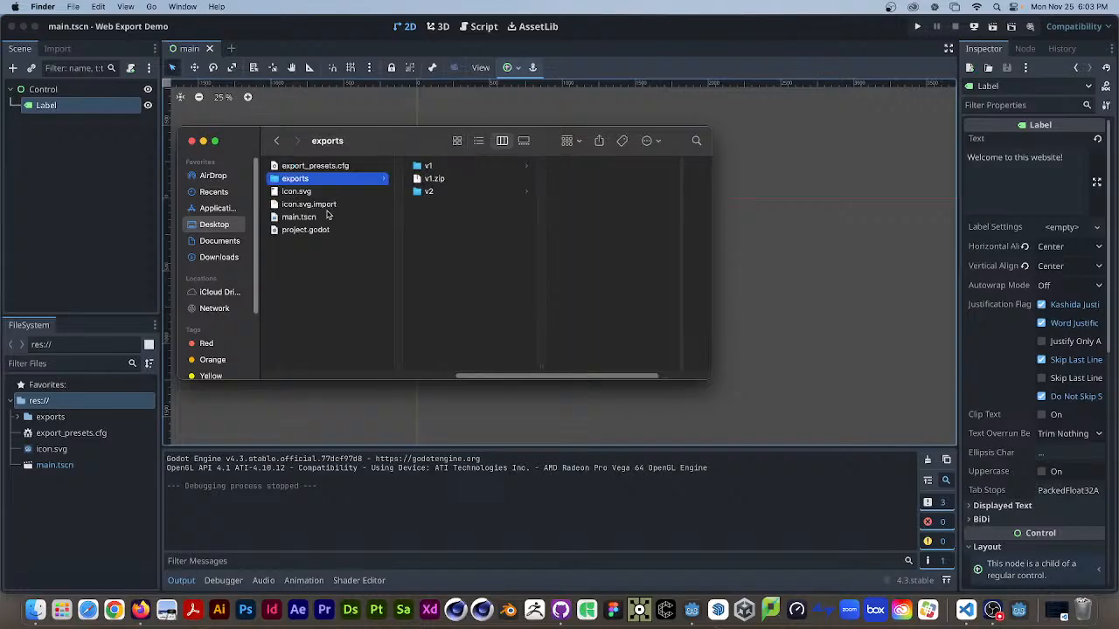
pyautogui.click(437, 194)
pyautogui.rightClick(419, 192)
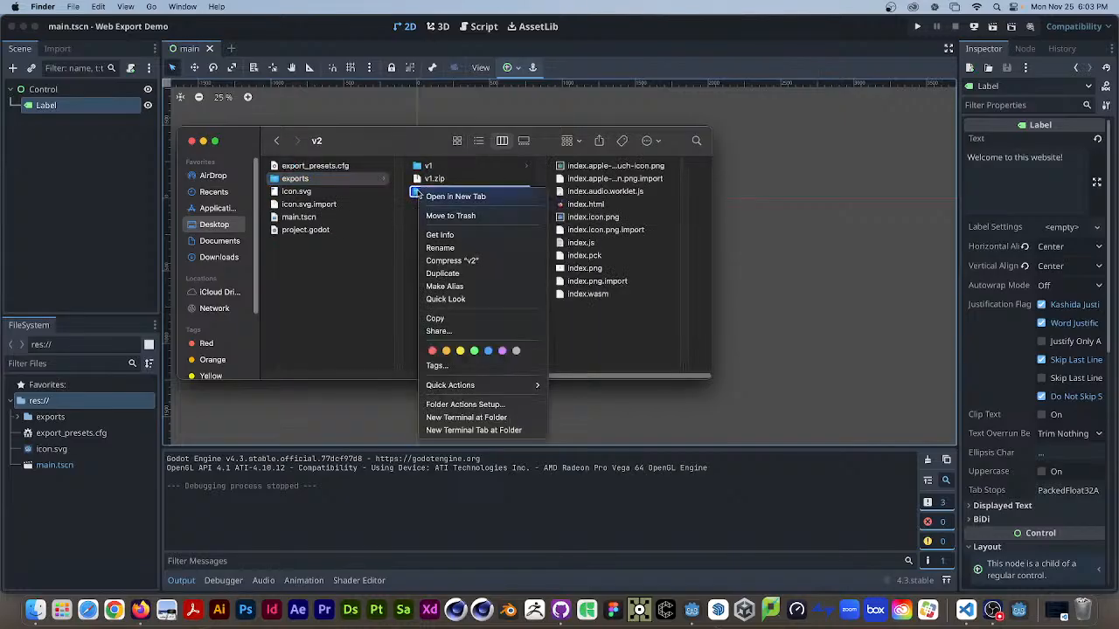
pyautogui.click(453, 261)
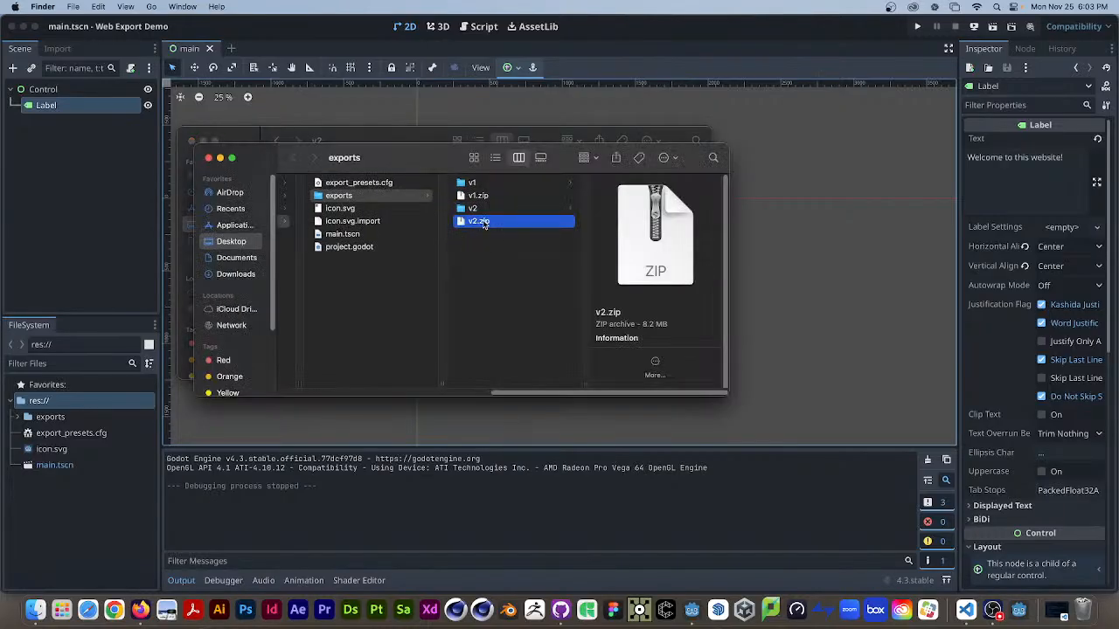
# Step: Back in Firefox, upload v2.zip from the WebExport project's exports folder and mark it as played in the browser
pyautogui.press('super+Tab')
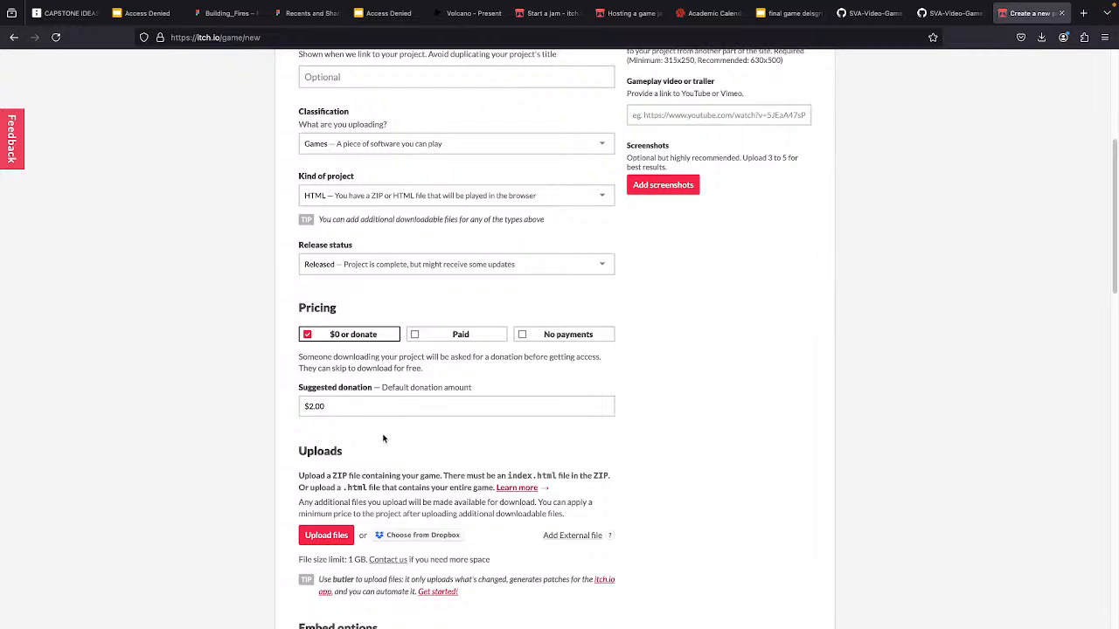
pyautogui.click(317, 537)
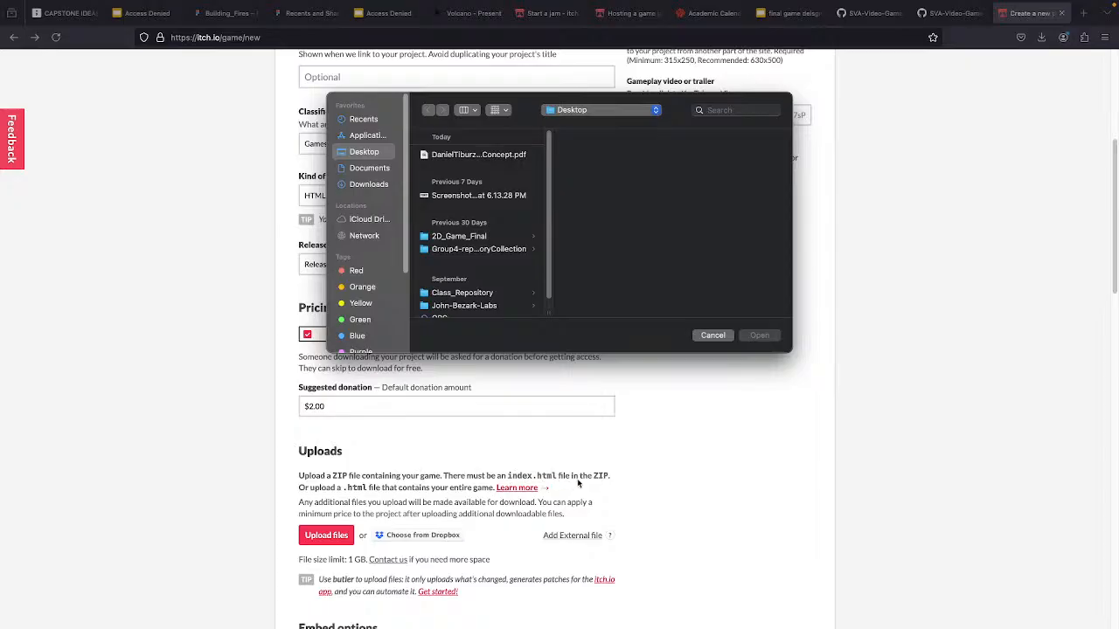
pyautogui.click(465, 294)
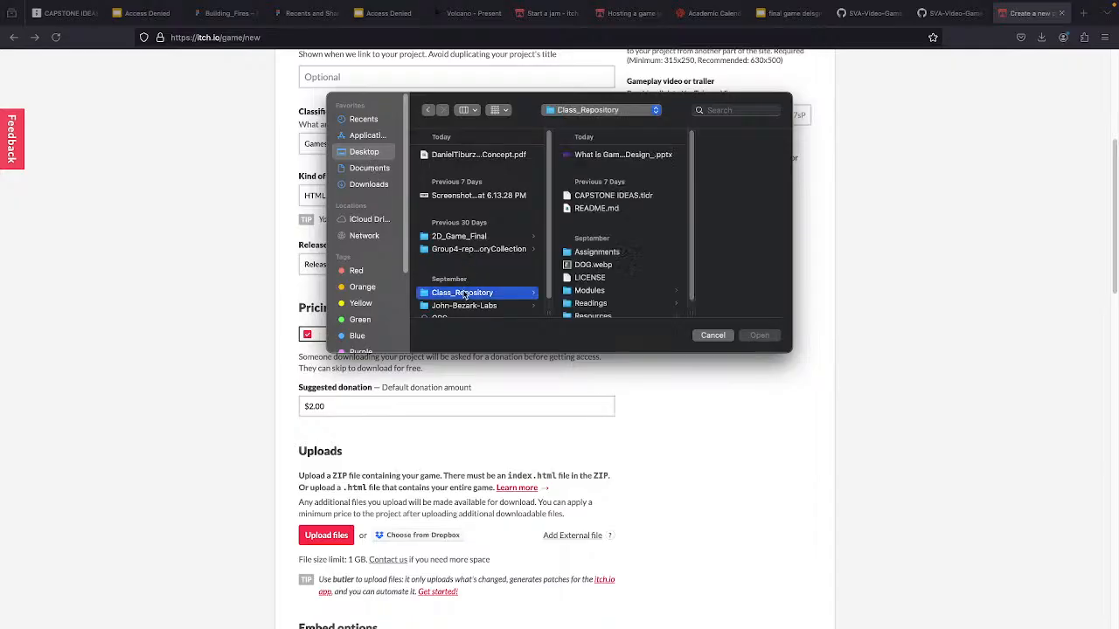
pyautogui.click(590, 291)
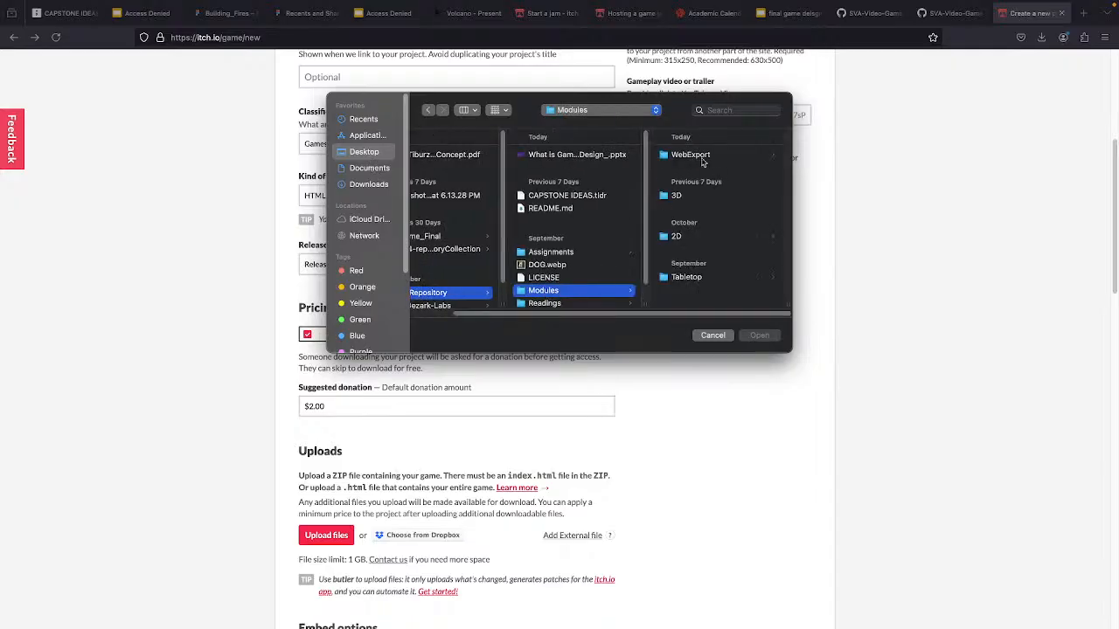
pyautogui.click(689, 154)
pyautogui.click(683, 167)
pyautogui.click(681, 194)
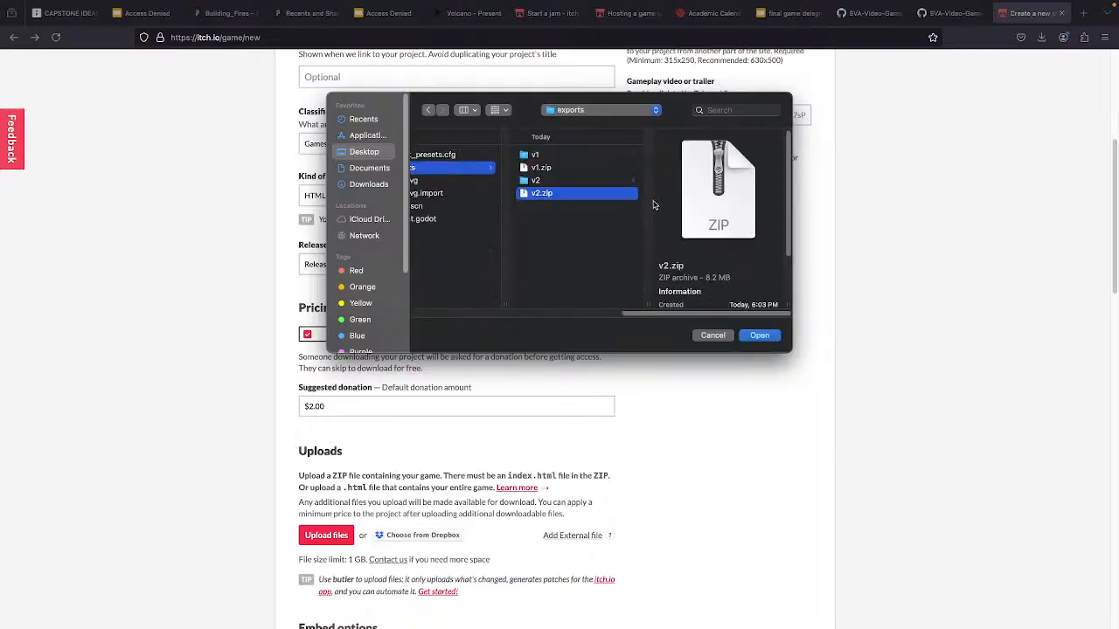
pyautogui.click(769, 340)
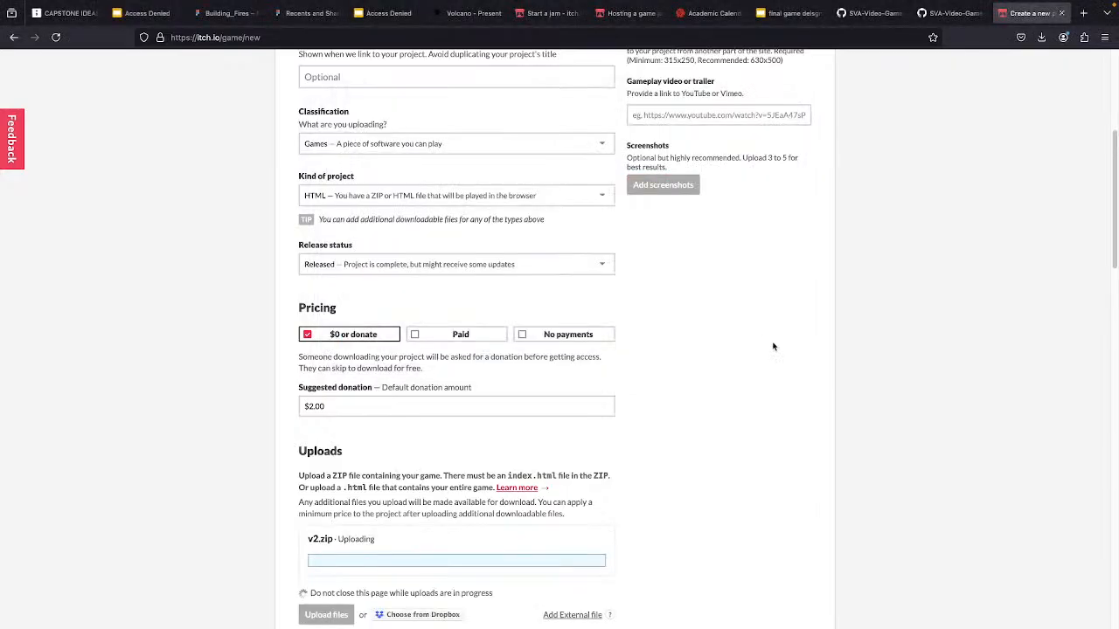
pyautogui.scroll(-3, 323, 500)
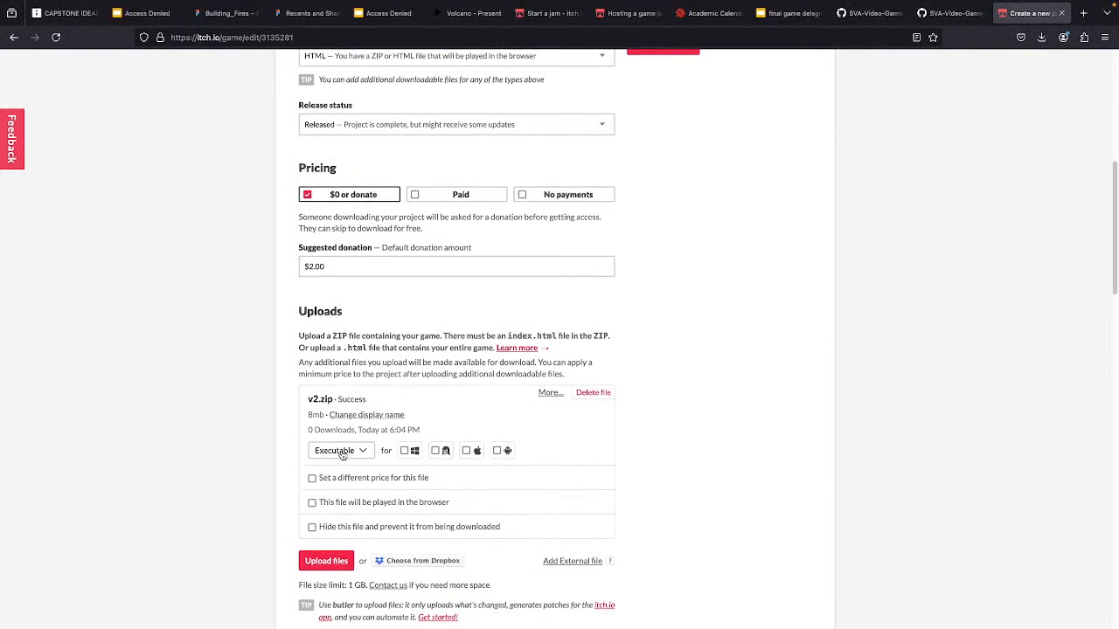
pyautogui.click(313, 504)
# Step: Keep the embed options at Embed in page and Manually set size, and enable the Fullscreen button
pyautogui.scroll(-3, 267, 523)
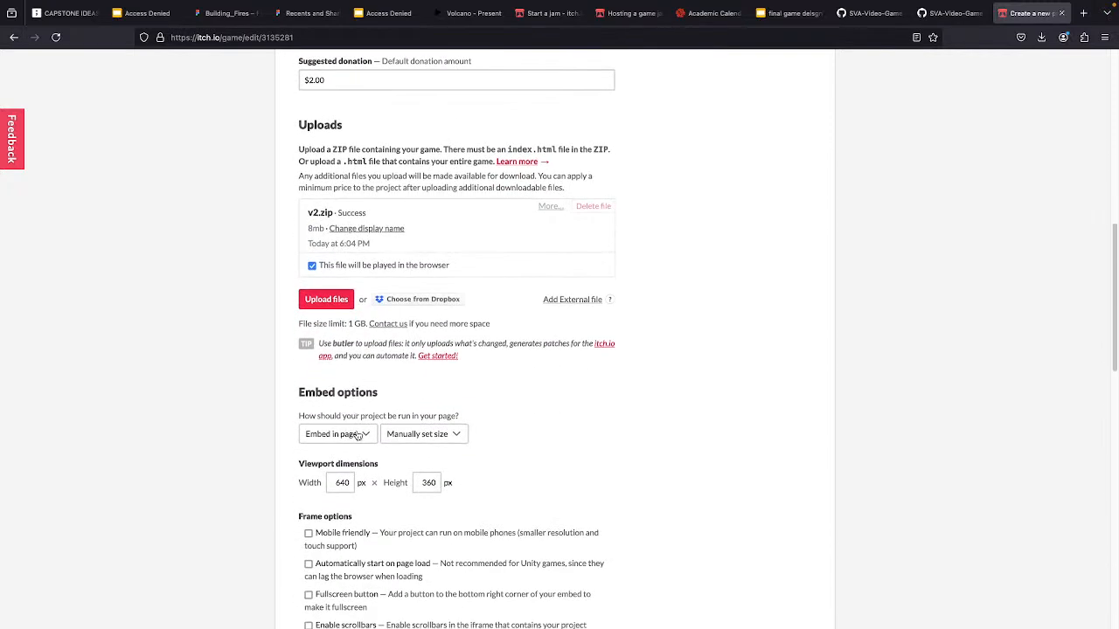
pyautogui.click(358, 434)
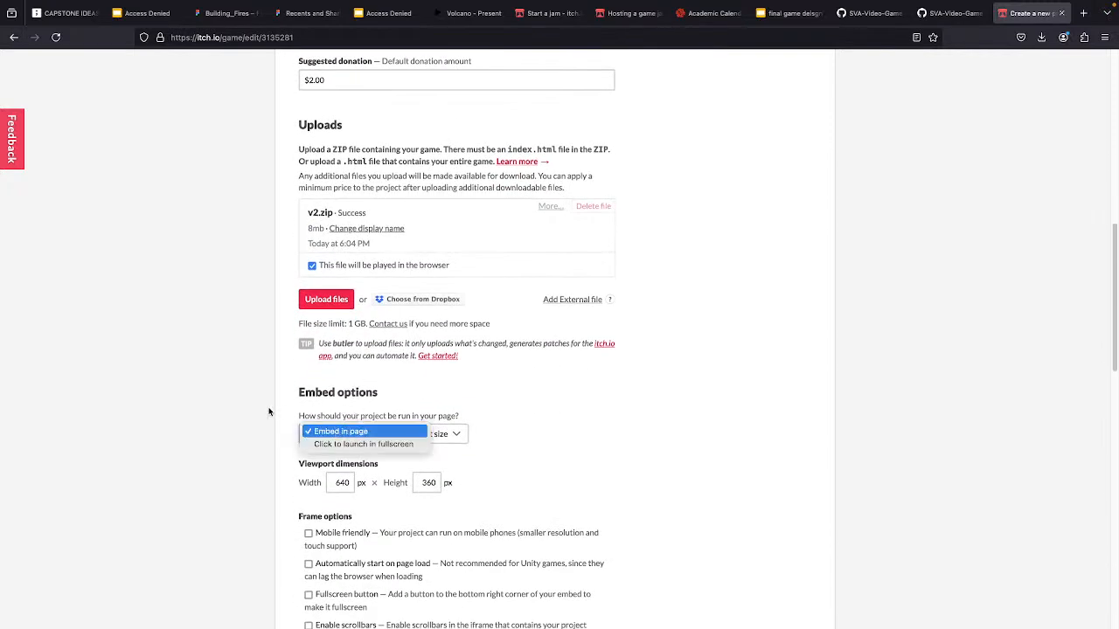
pyautogui.scroll(-1, 269, 411)
pyautogui.click(423, 385)
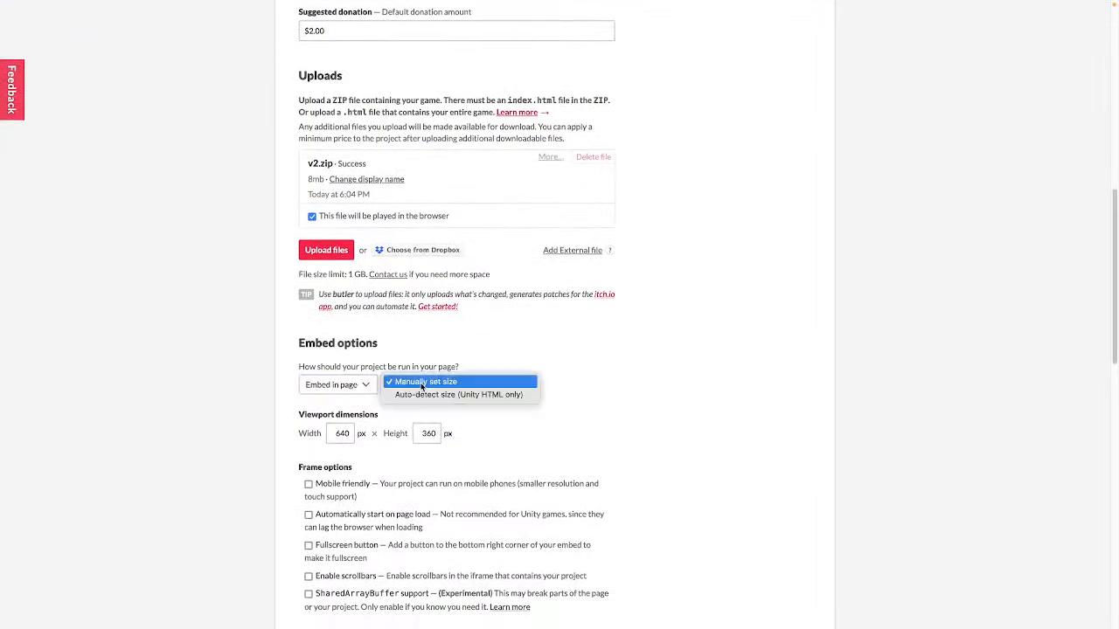
pyautogui.click(365, 385)
pyautogui.click(362, 386)
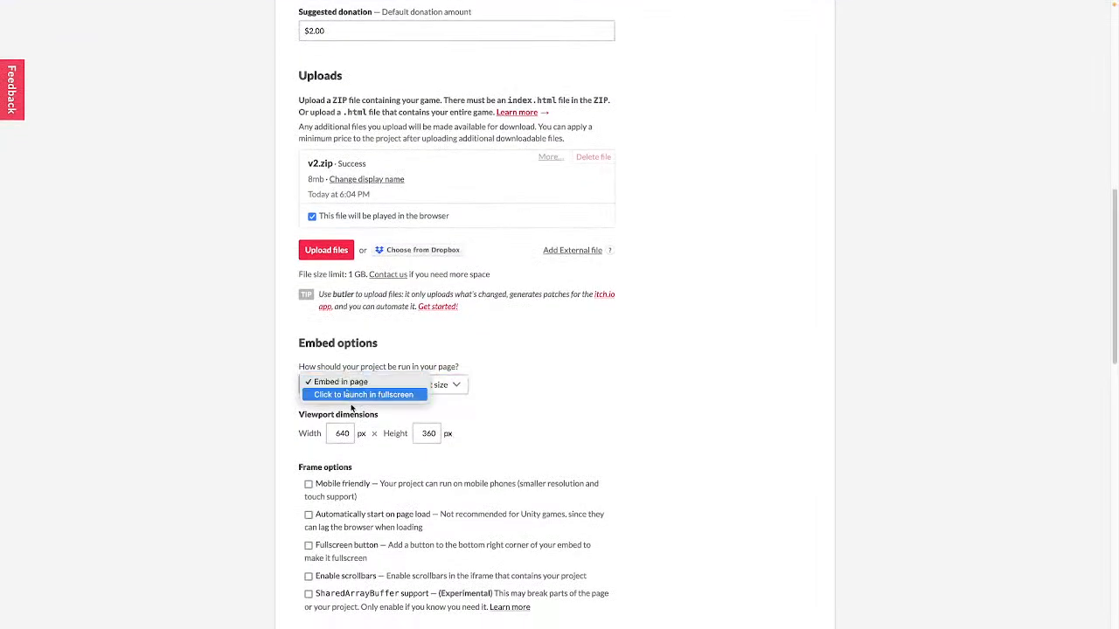
pyautogui.click(265, 368)
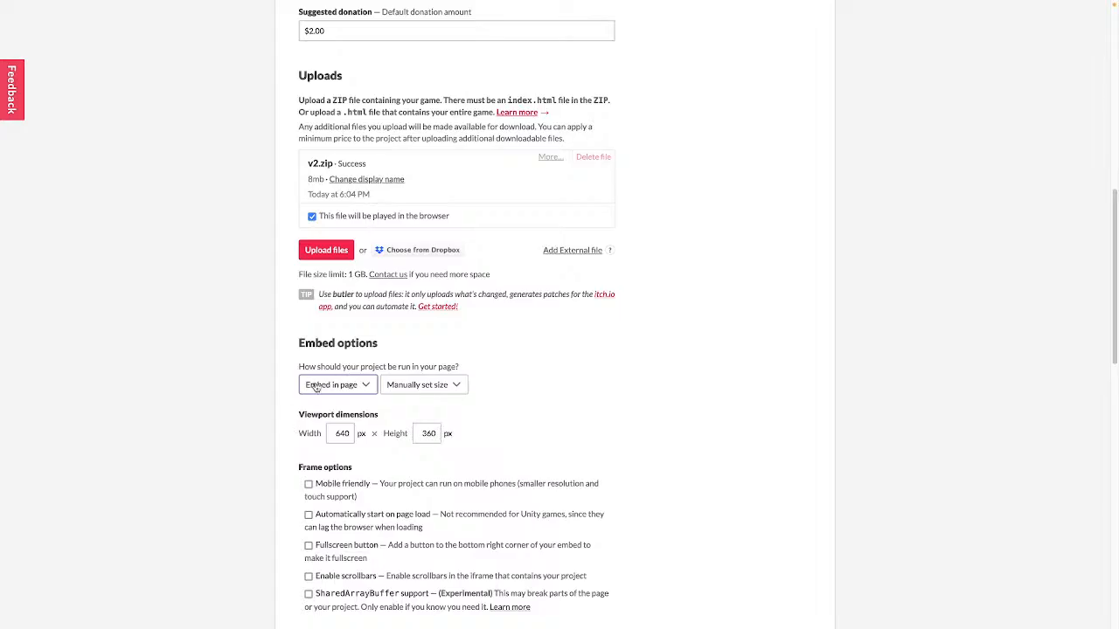
pyautogui.scroll(-3, 341, 467)
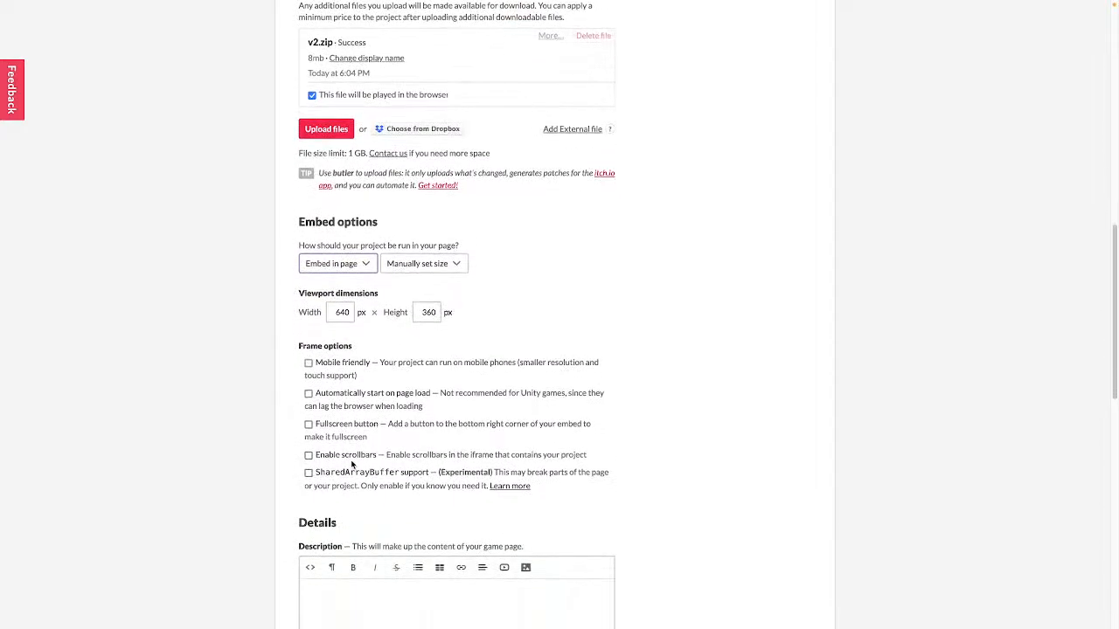
pyautogui.click(308, 425)
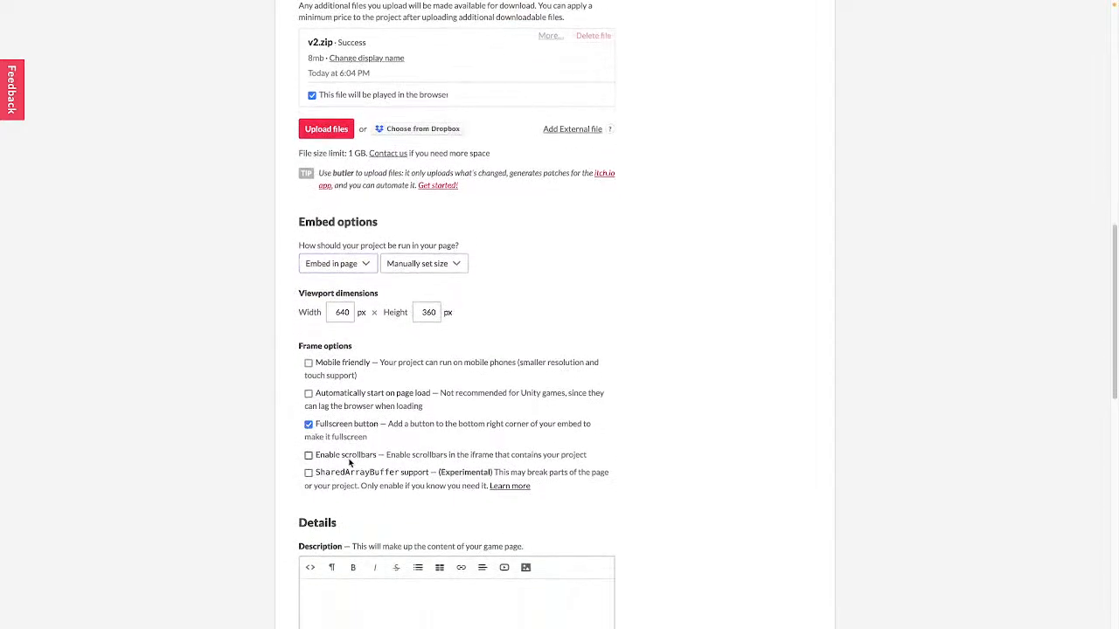
# Step: Enter "My cool game!" as the description and answer No to the AI generation disclosure
pyautogui.scroll(-3, 354, 465)
pyautogui.click(366, 499)
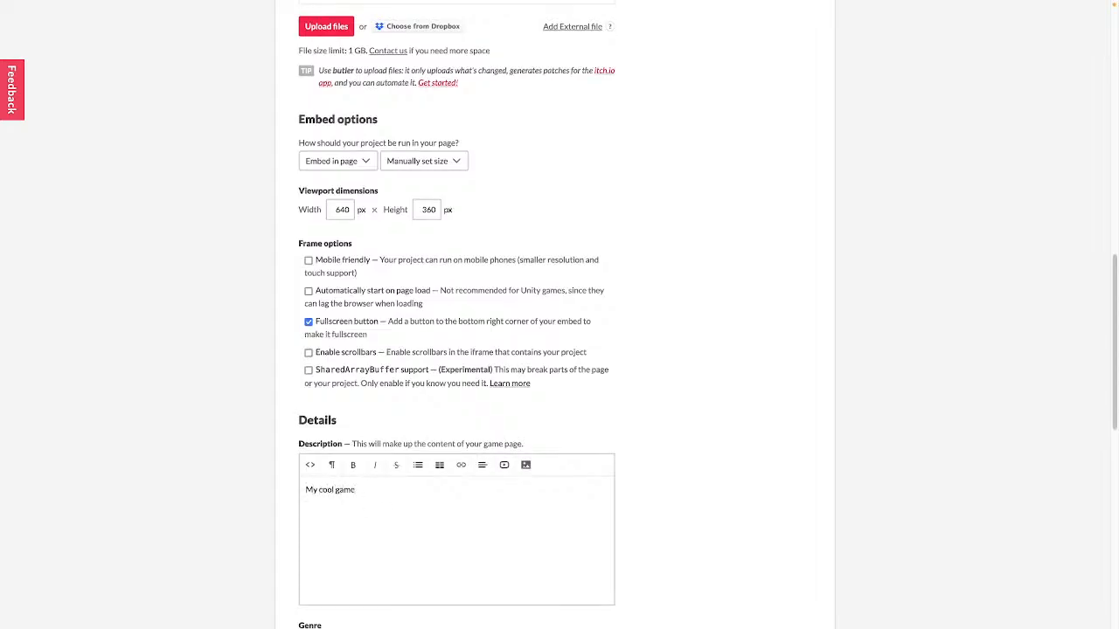
pyautogui.scroll(-6, 300, 355)
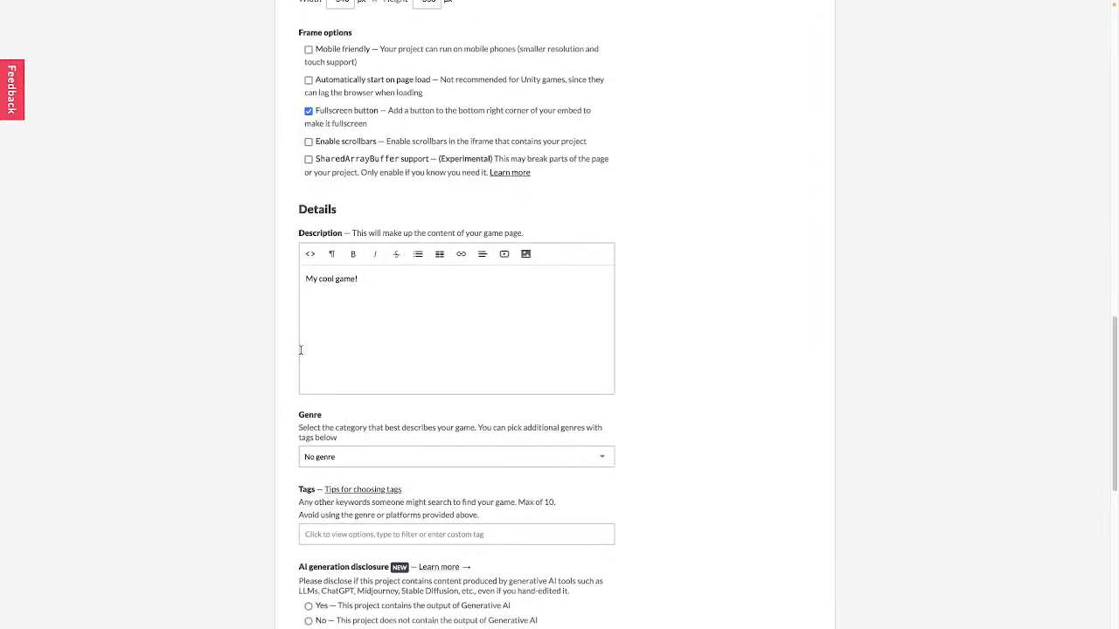
pyautogui.scroll(-4, 303, 362)
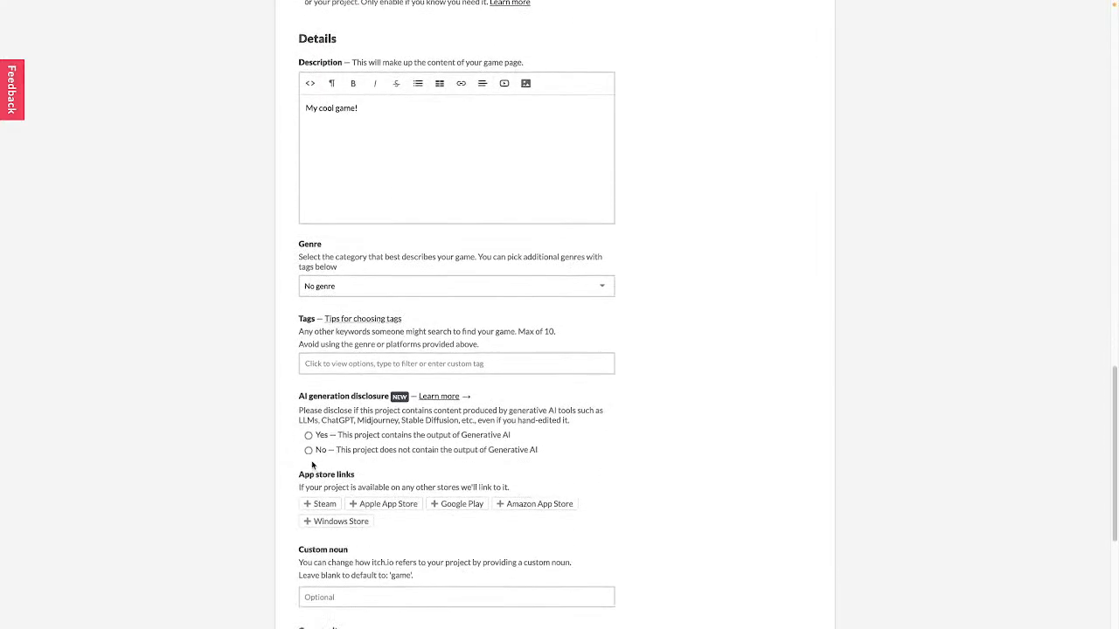
pyautogui.scroll(-2, 305, 439)
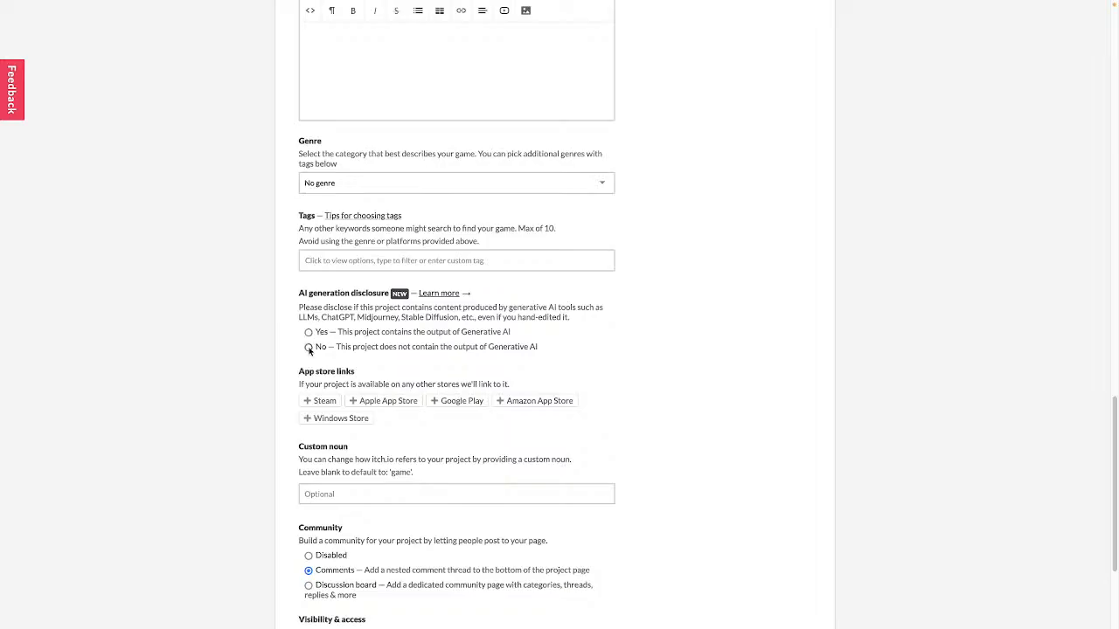
pyautogui.click(309, 347)
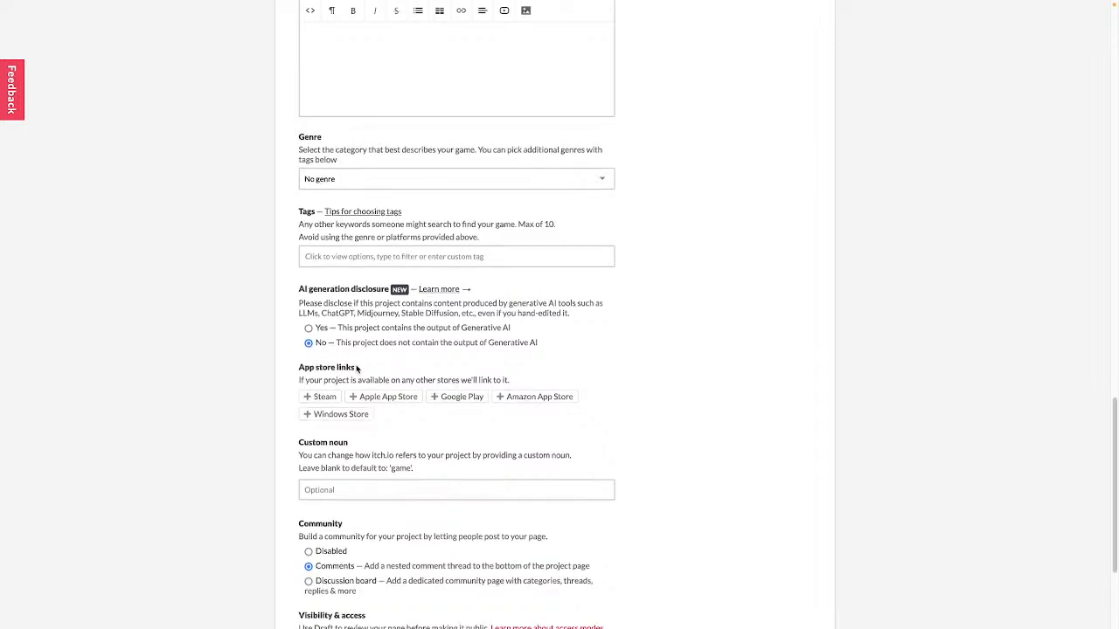
# Step: Keep the project's visibility at Draft, save it and view its page
pyautogui.scroll(-3, 330, 265)
pyautogui.moveTo(335, 246); pyautogui.dragTo(381, 245)
pyautogui.click(172, 352)
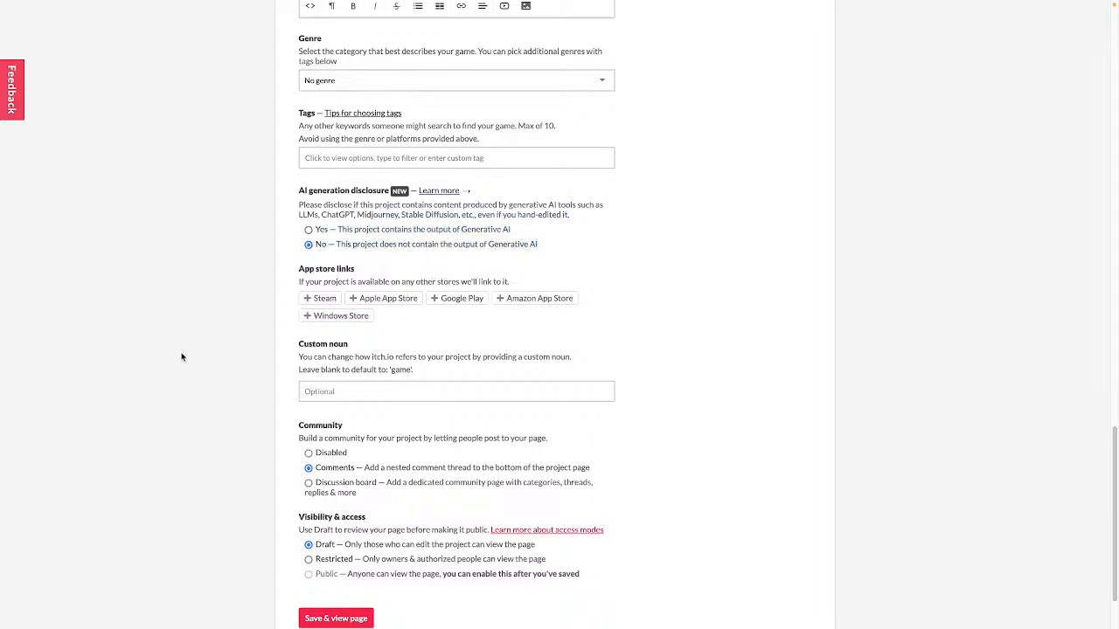
pyautogui.scroll(-2, 362, 472)
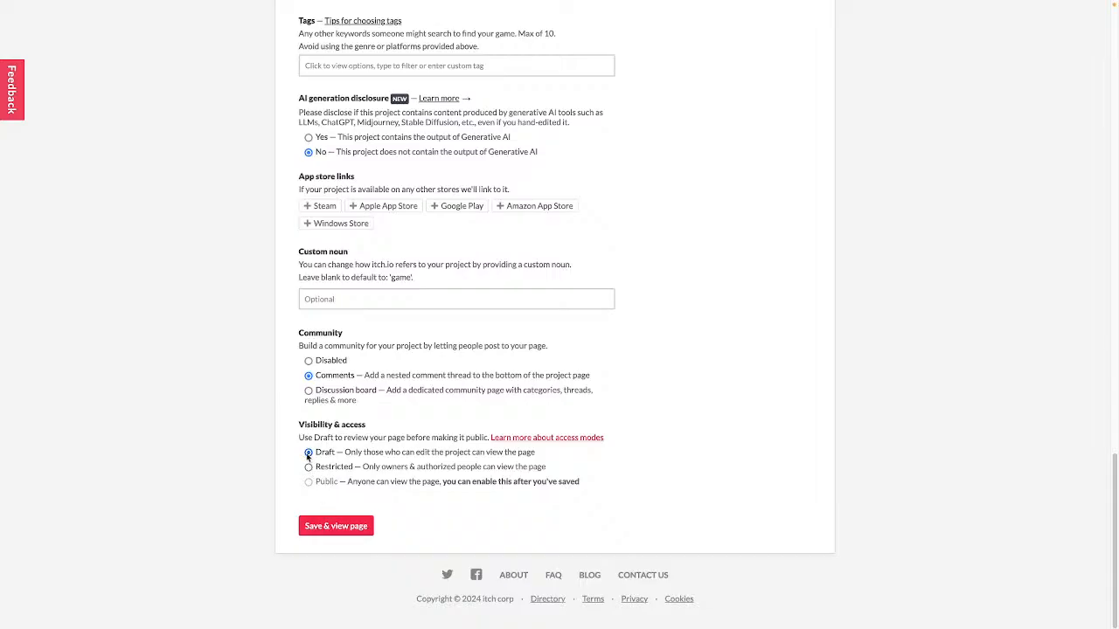
pyautogui.click(333, 527)
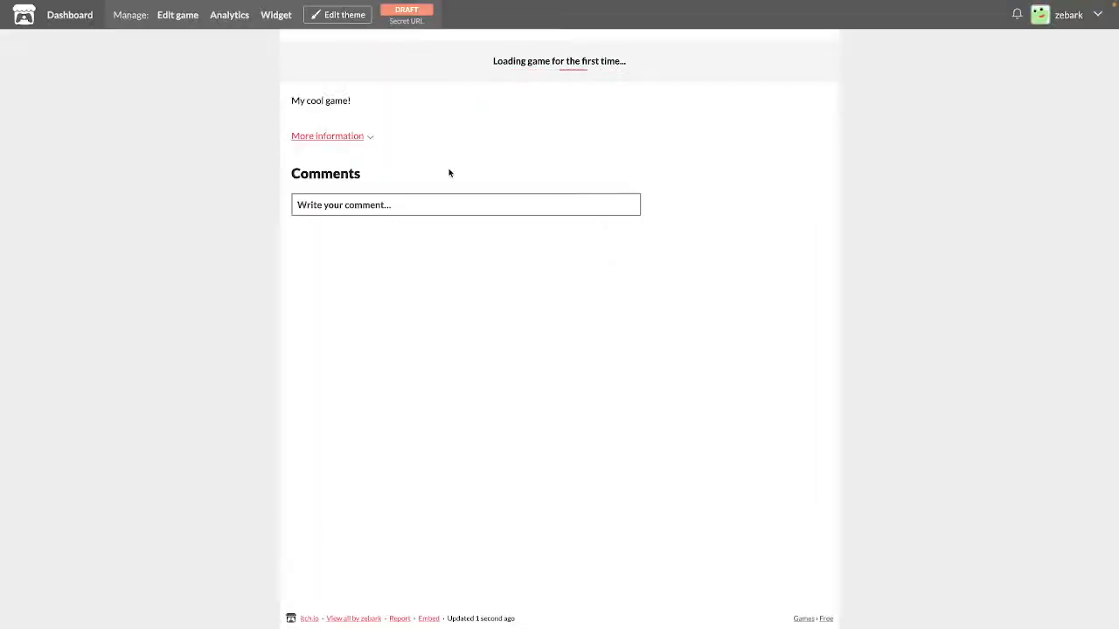
# Step: Run the game embedded in the draft page, view it in fullscreen and return to the page
pyautogui.click(559, 146)
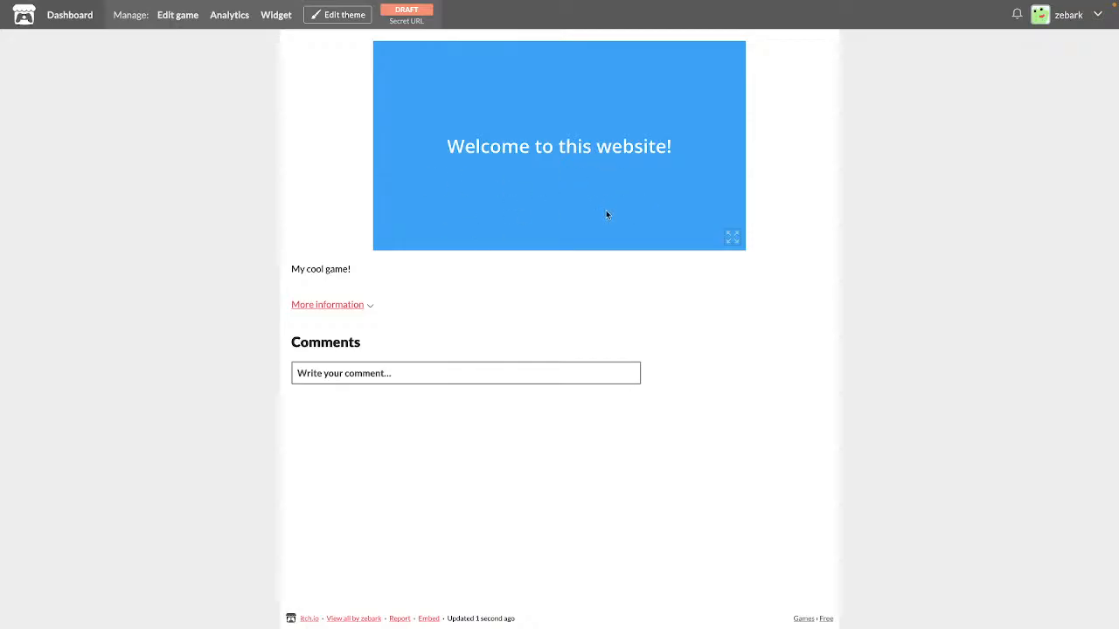
pyautogui.click(736, 240)
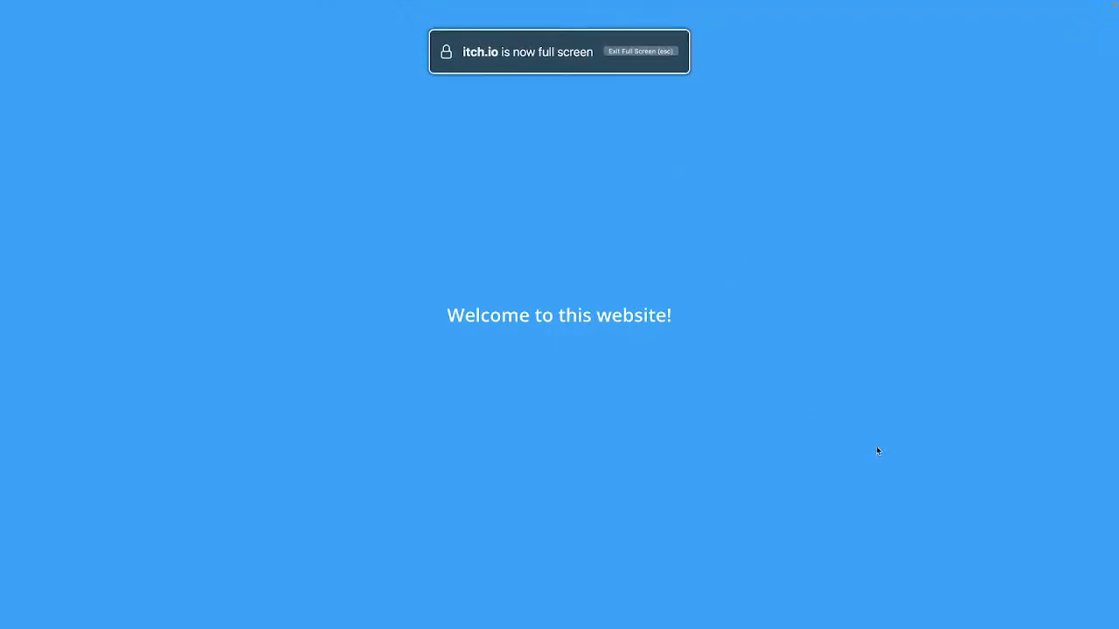
pyautogui.press('Escape')
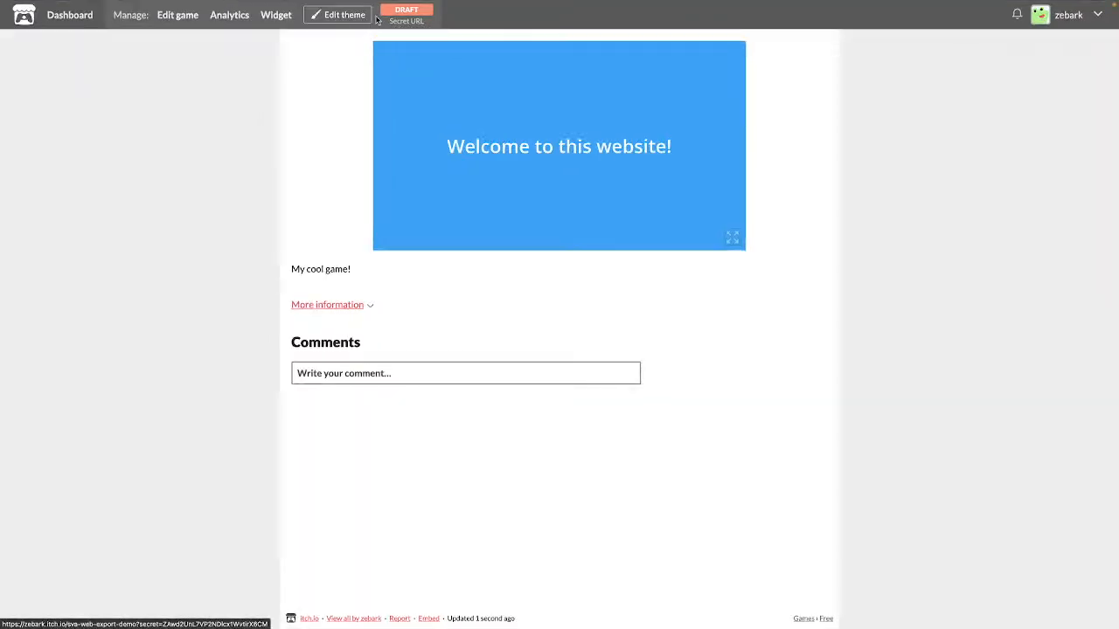
# Step: Return to editing the project, set its visibility to Public, save it and view the published page
pyautogui.click(407, 11)
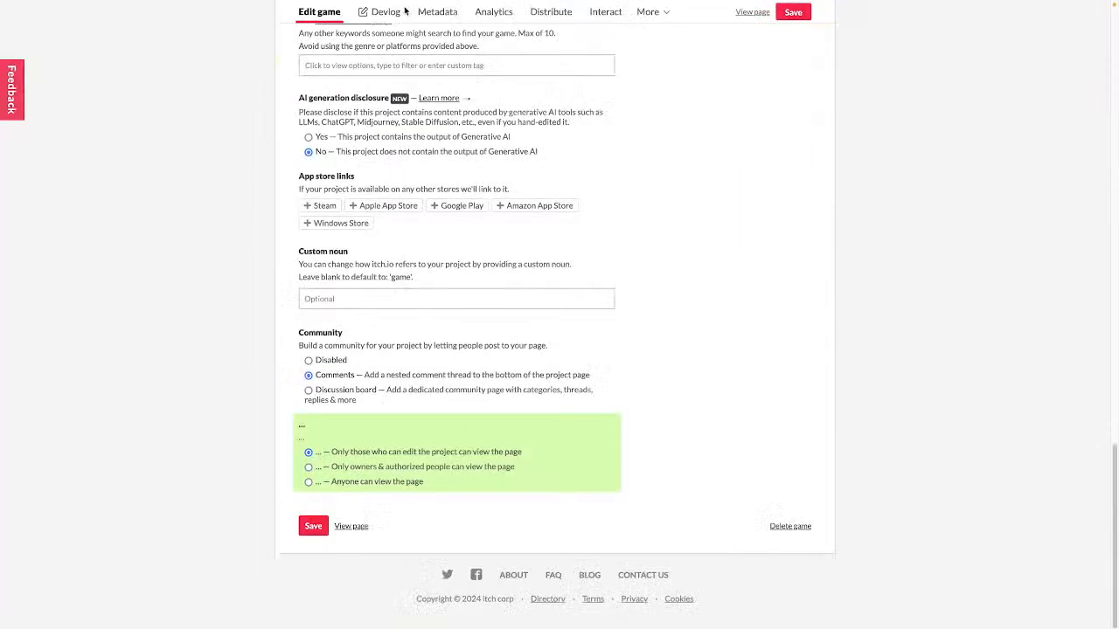
pyautogui.click(309, 481)
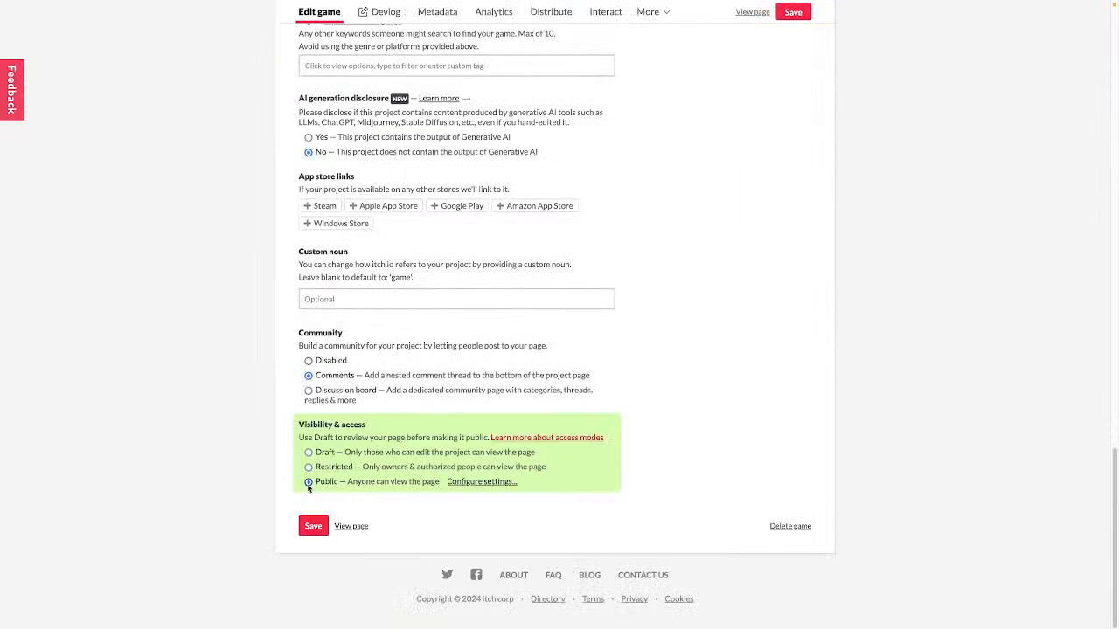
pyautogui.click(318, 527)
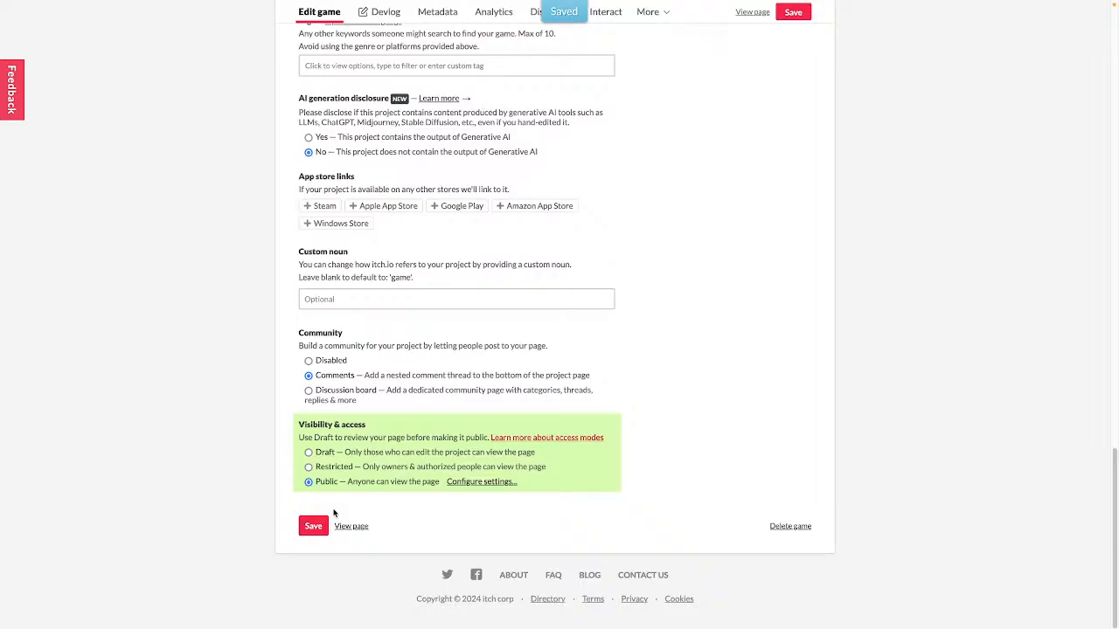
pyautogui.click(312, 527)
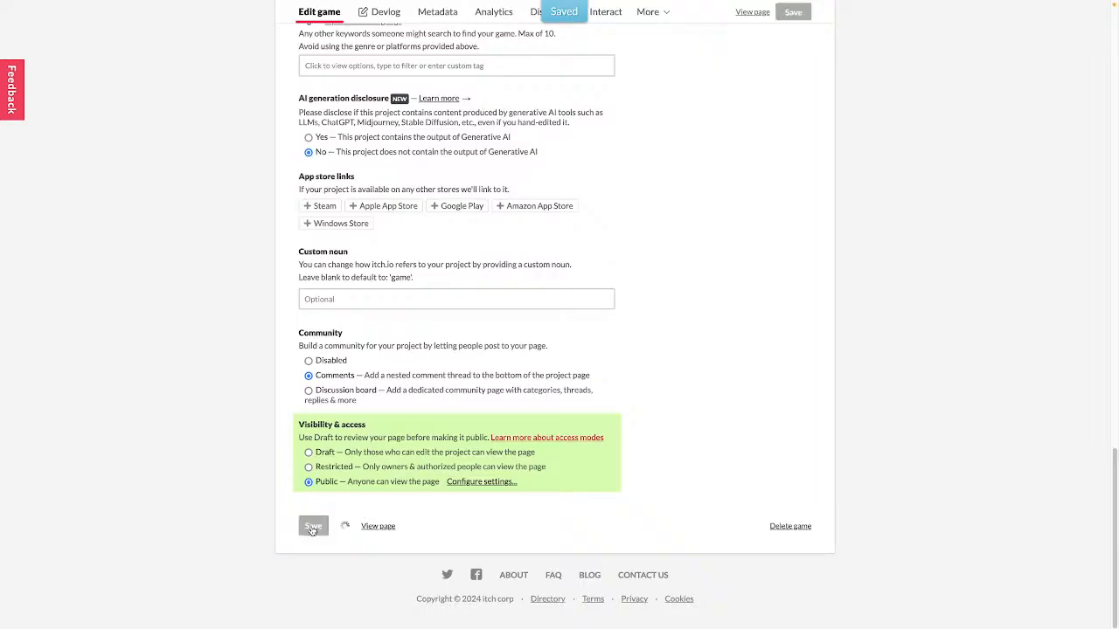
pyautogui.click(358, 528)
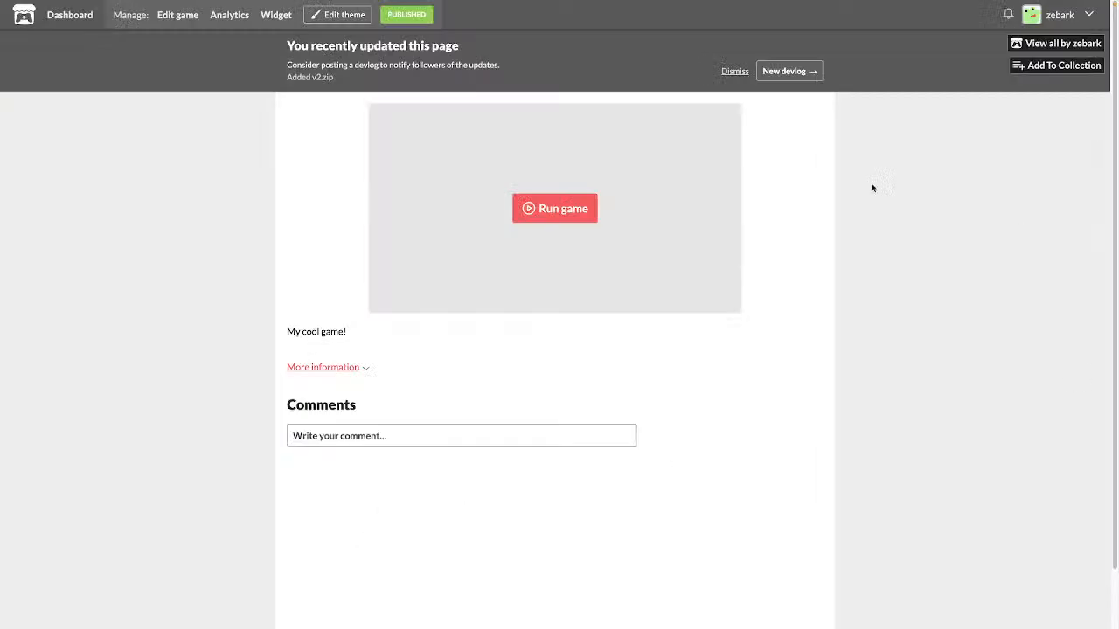
pyautogui.moveTo(582, 5)
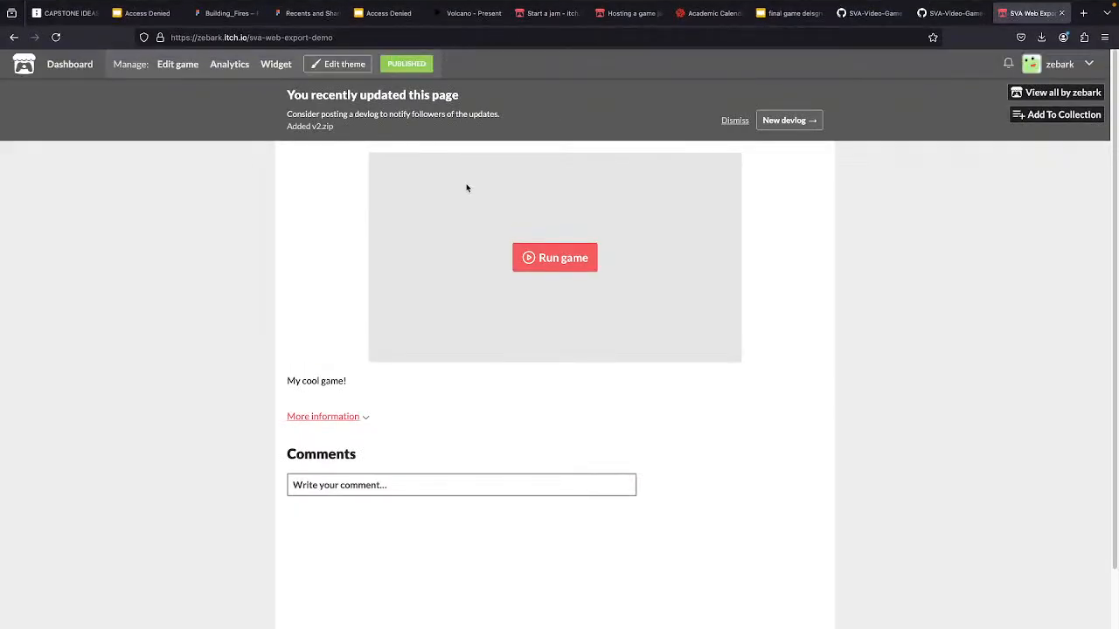
pyautogui.moveTo(732, 4)
# Step: Open A&B Game Jam VIII from the itch.io game jam calendar and join it
pyautogui.click(70, 67)
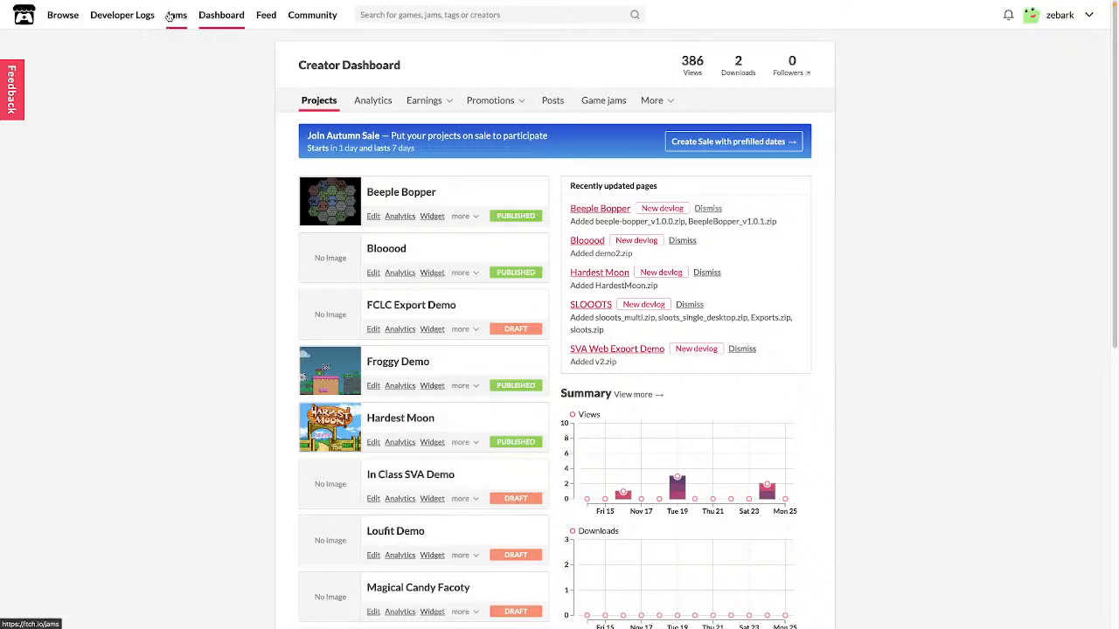
pyautogui.click(175, 15)
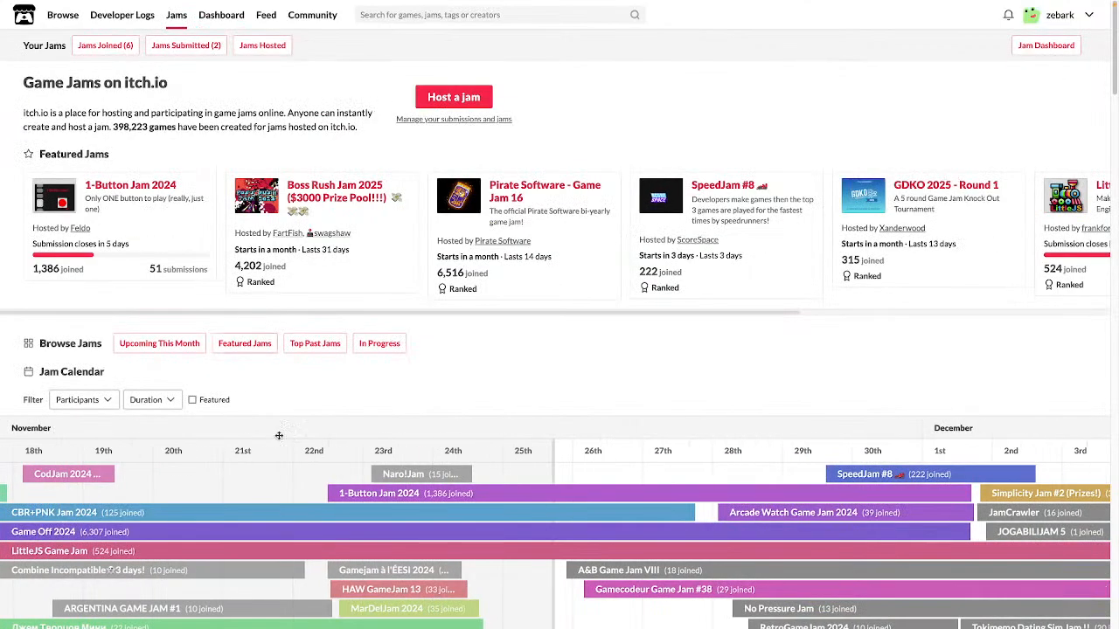
pyautogui.scroll(-5, 700, 418)
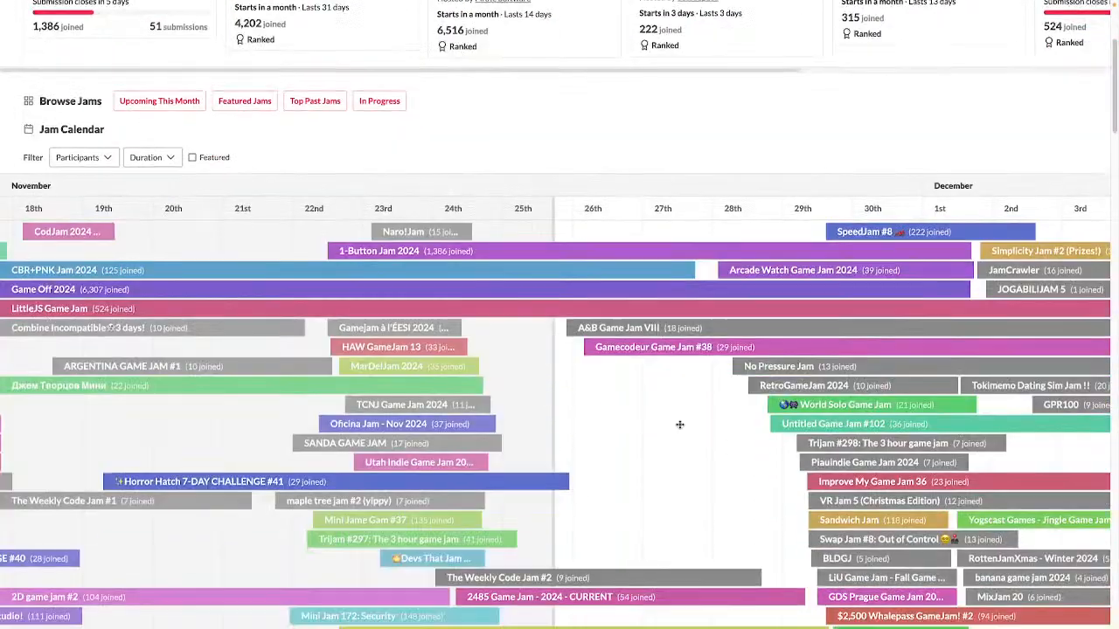
pyautogui.scroll(-1, 681, 422)
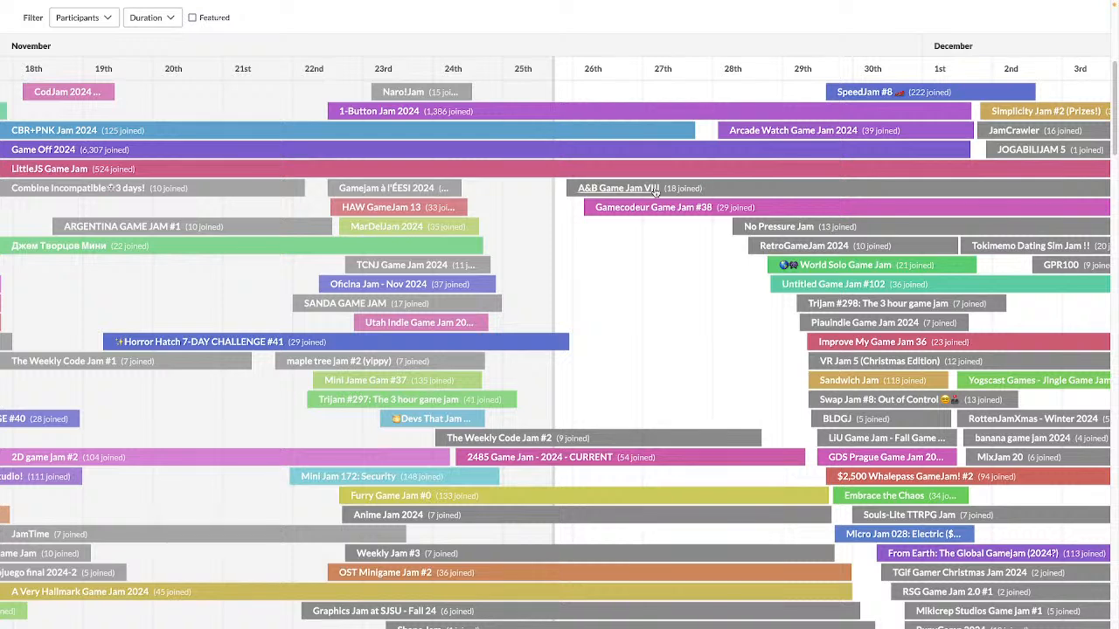
pyautogui.click(632, 188)
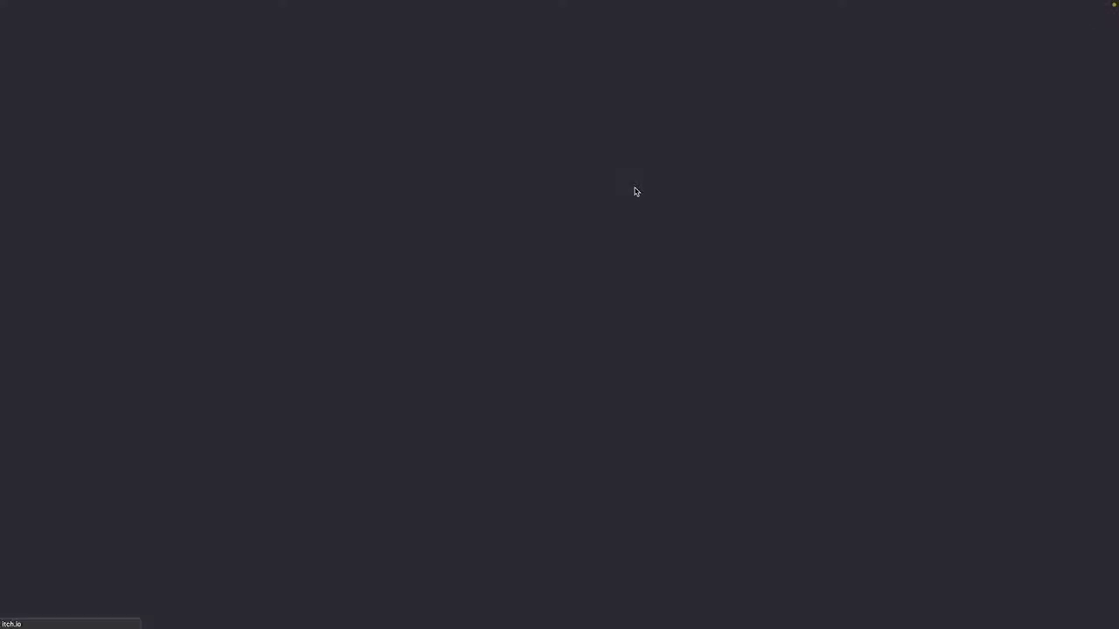
pyautogui.scroll(-2, 529, 272)
pyautogui.scroll(-1, 536, 277)
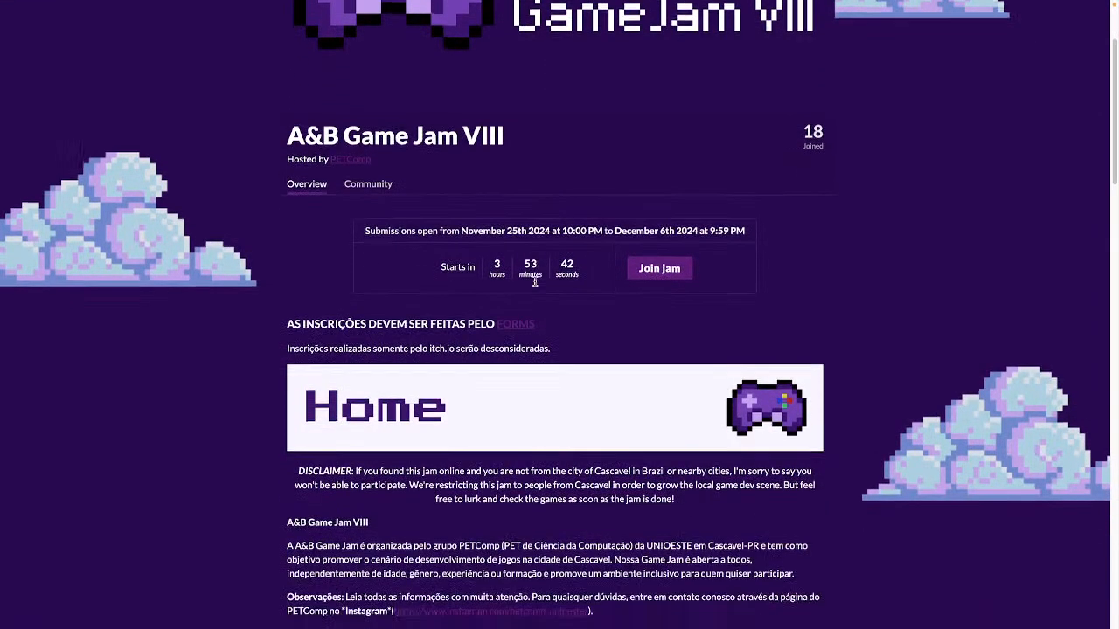
pyautogui.click(661, 230)
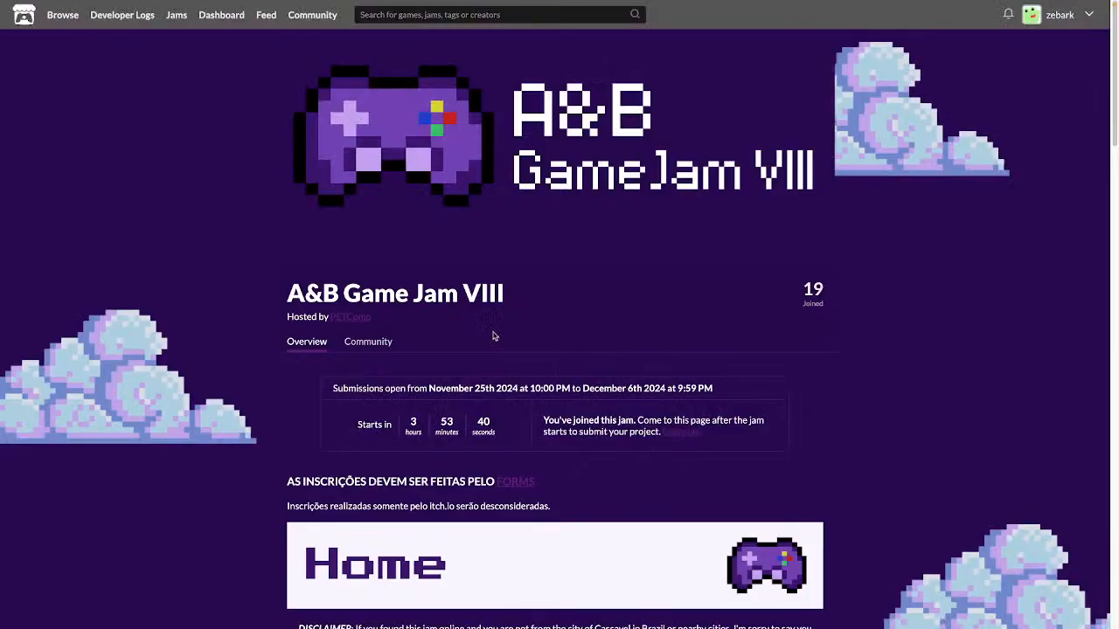
# Step: Read through the A&B Game Jam VIII overview, examining its description, schedule, rules, FAQ and submission period
pyautogui.scroll(-5, 457, 338)
pyautogui.scroll(3, 464, 340)
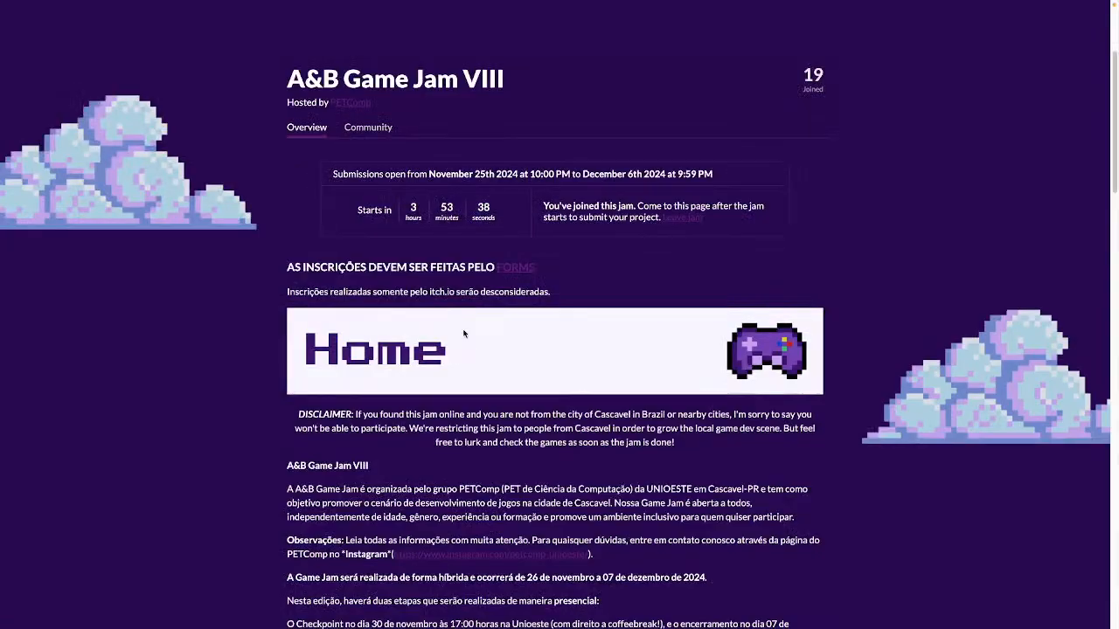
pyautogui.scroll(2, 429, 250)
pyautogui.scroll(-7, 433, 252)
pyautogui.scroll(-15, 437, 254)
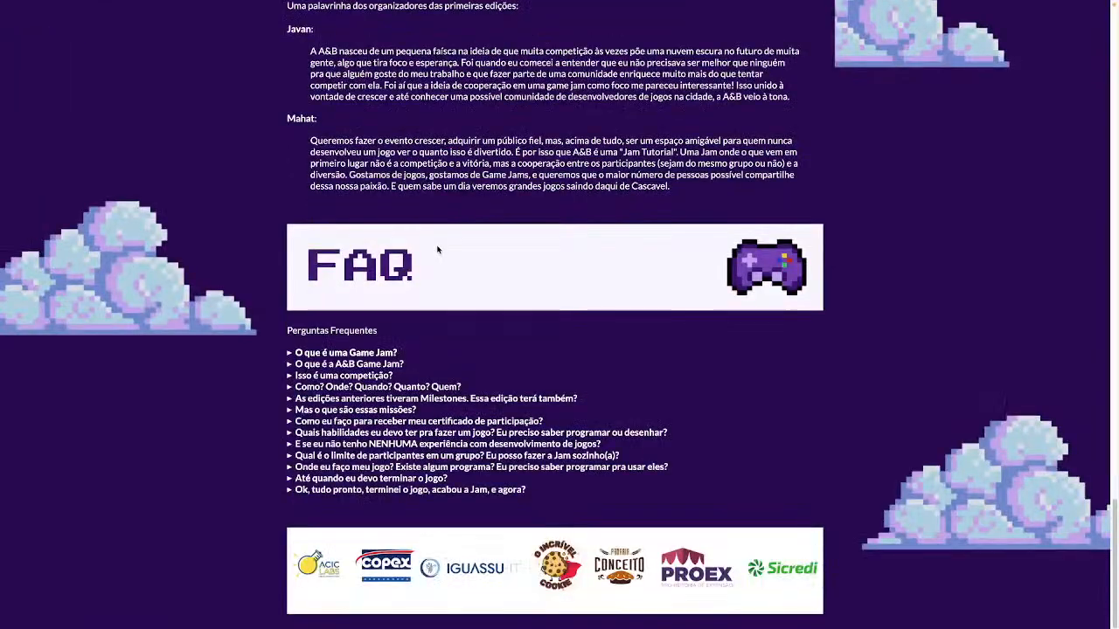
pyautogui.scroll(14, 438, 250)
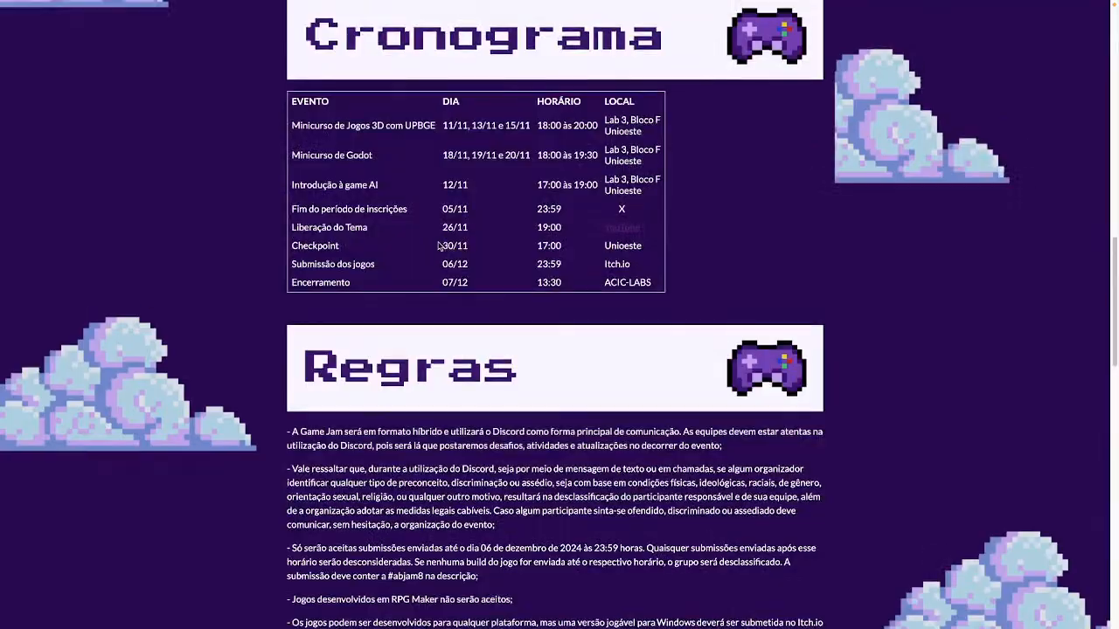
pyautogui.scroll(3, 439, 246)
pyautogui.scroll(-3, 469, 289)
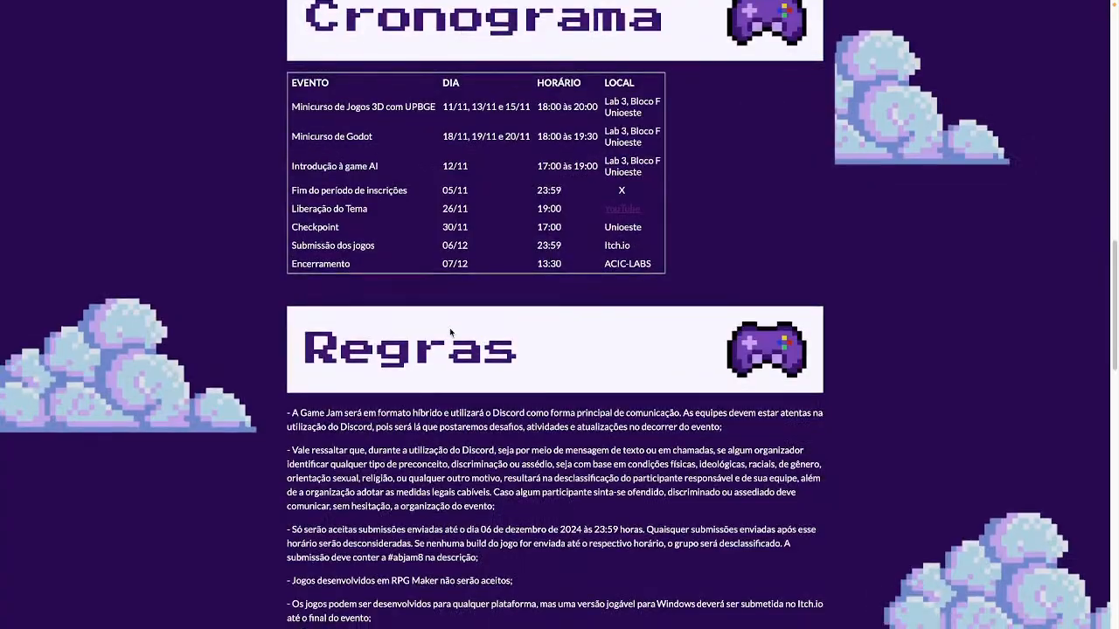
pyautogui.scroll(3, 451, 333)
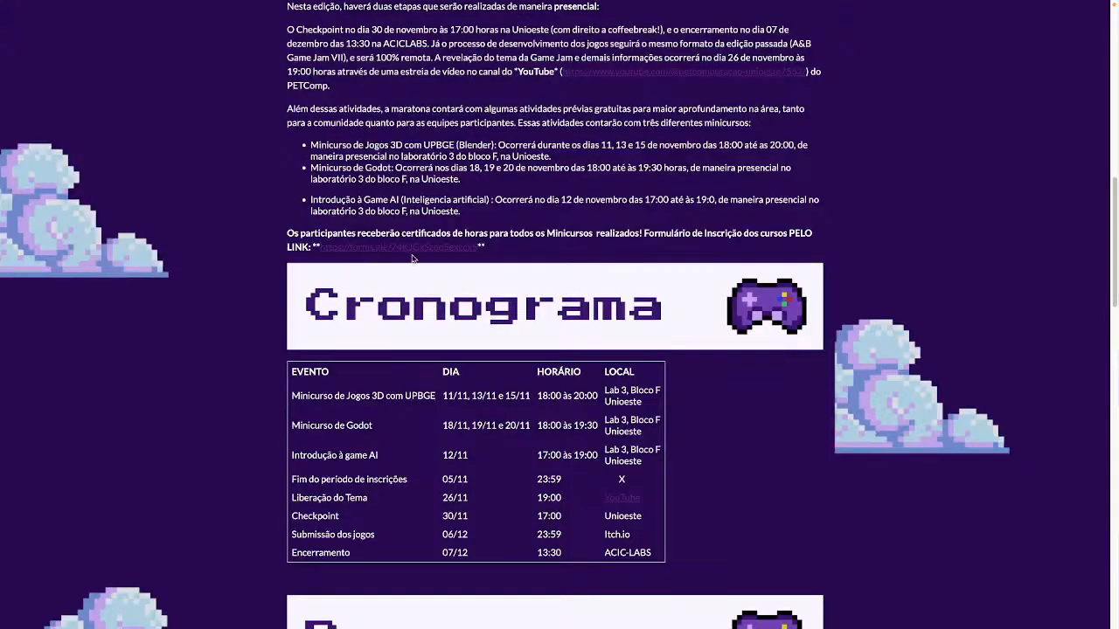
pyautogui.scroll(1, 435, 249)
pyautogui.scroll(3, 440, 249)
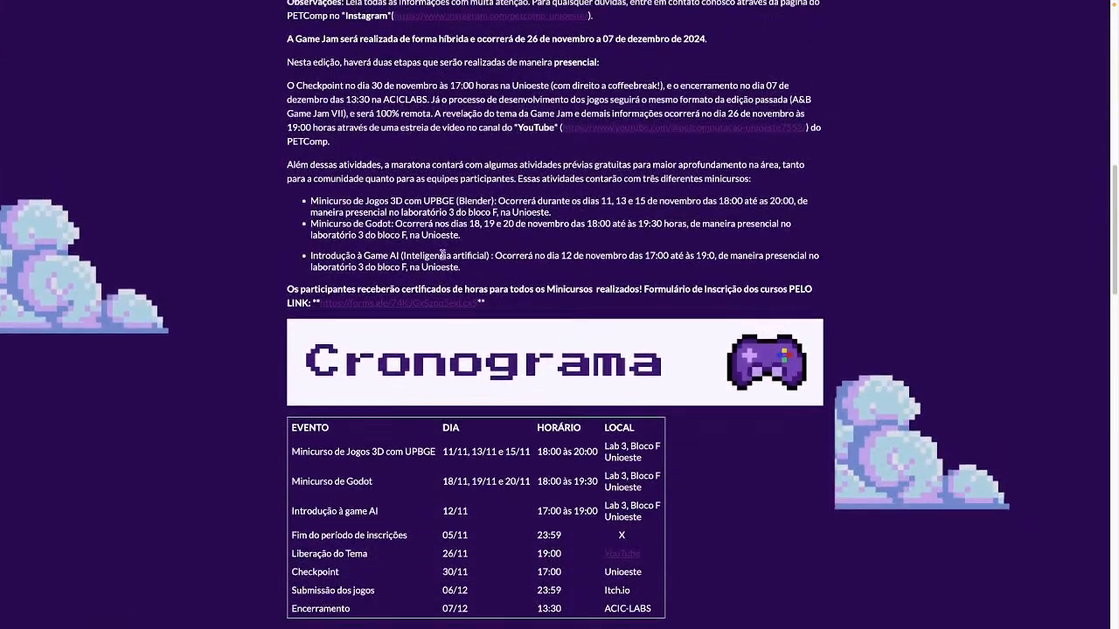
pyautogui.scroll(5, 445, 257)
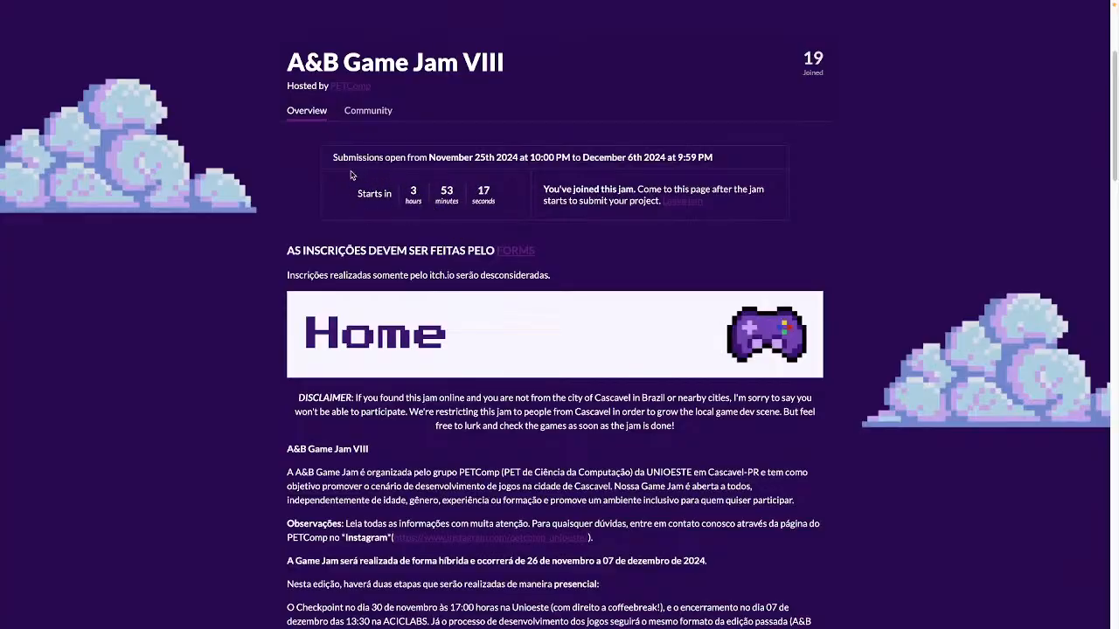
# Step: Return to the jam calendar, open 2485 Game Jam - 2024 - CURRENT and join it
pyautogui.moveTo(335, 4)
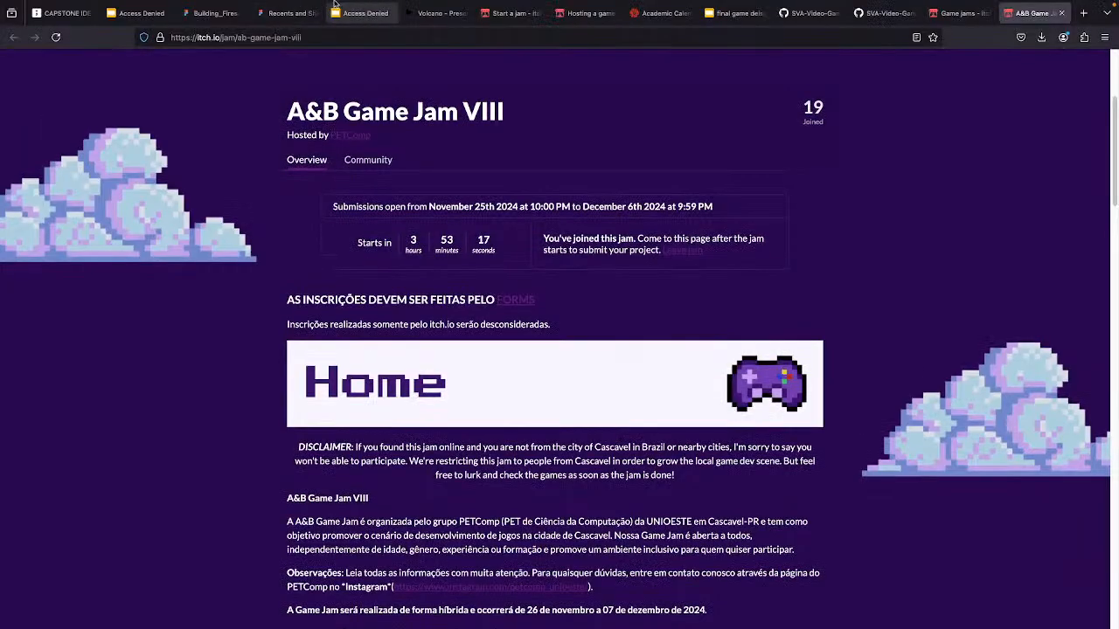
pyautogui.click(947, 11)
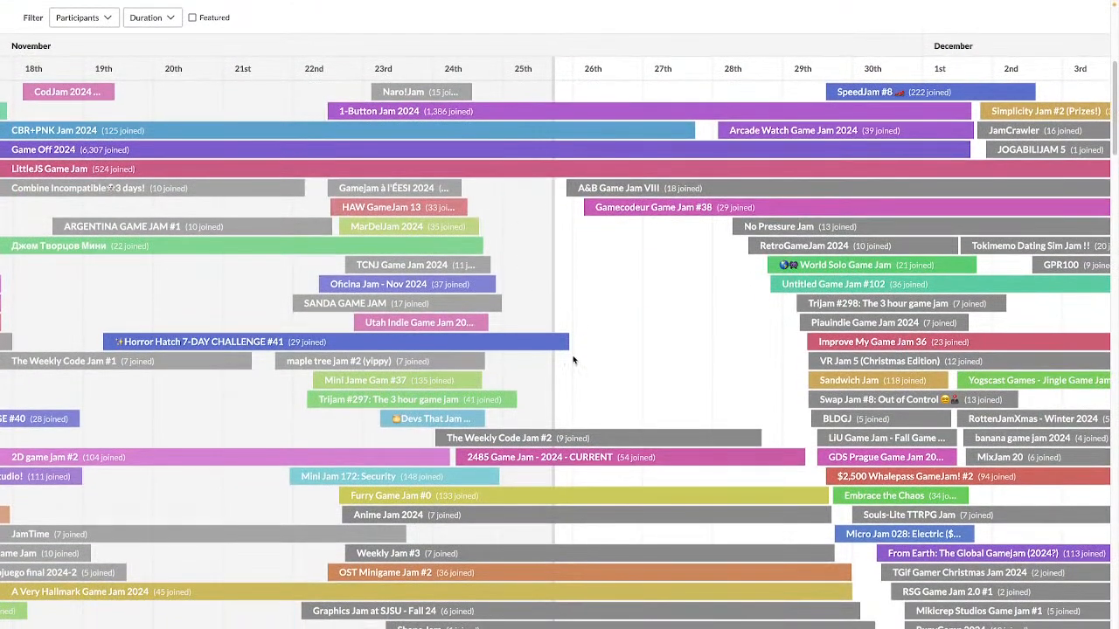
pyautogui.scroll(-1, 577, 358)
pyautogui.scroll(-1, 573, 384)
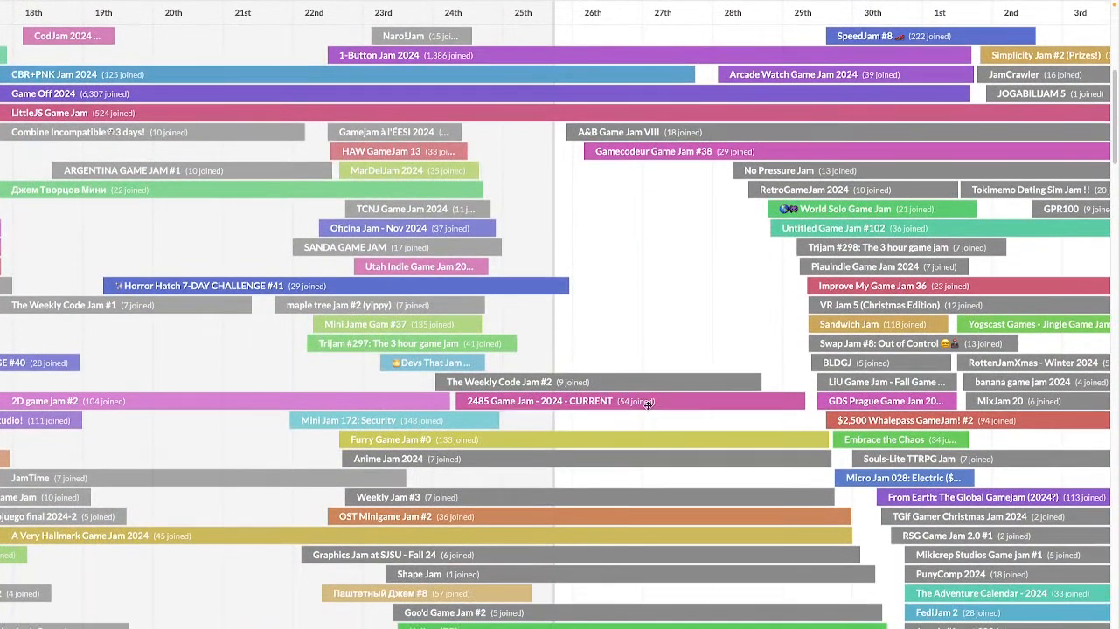
pyautogui.scroll(-1, 582, 408)
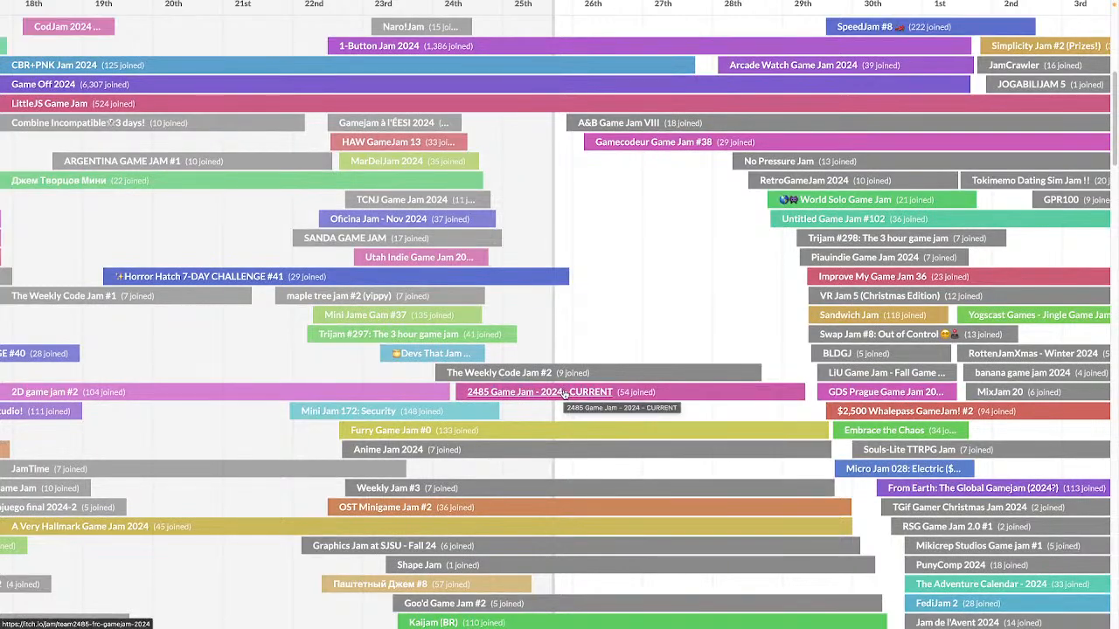
pyautogui.click(565, 394)
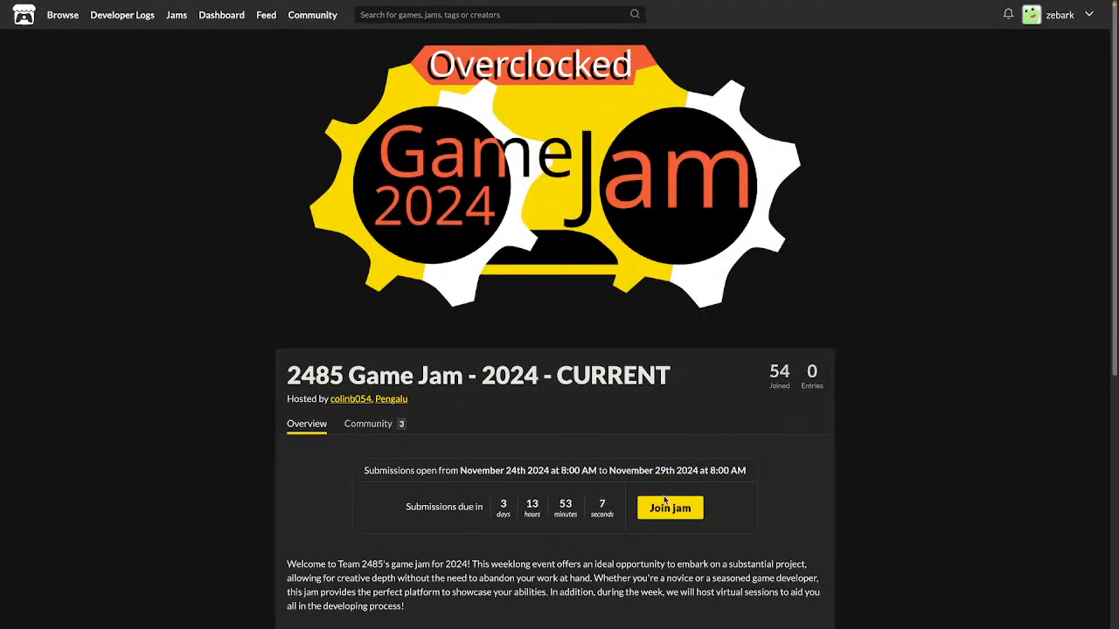
pyautogui.click(670, 508)
# Step: Submit the existing project SVA Web Export Demo to the 2485 Game Jam and close the confirmation
pyautogui.scroll(-1, 652, 468)
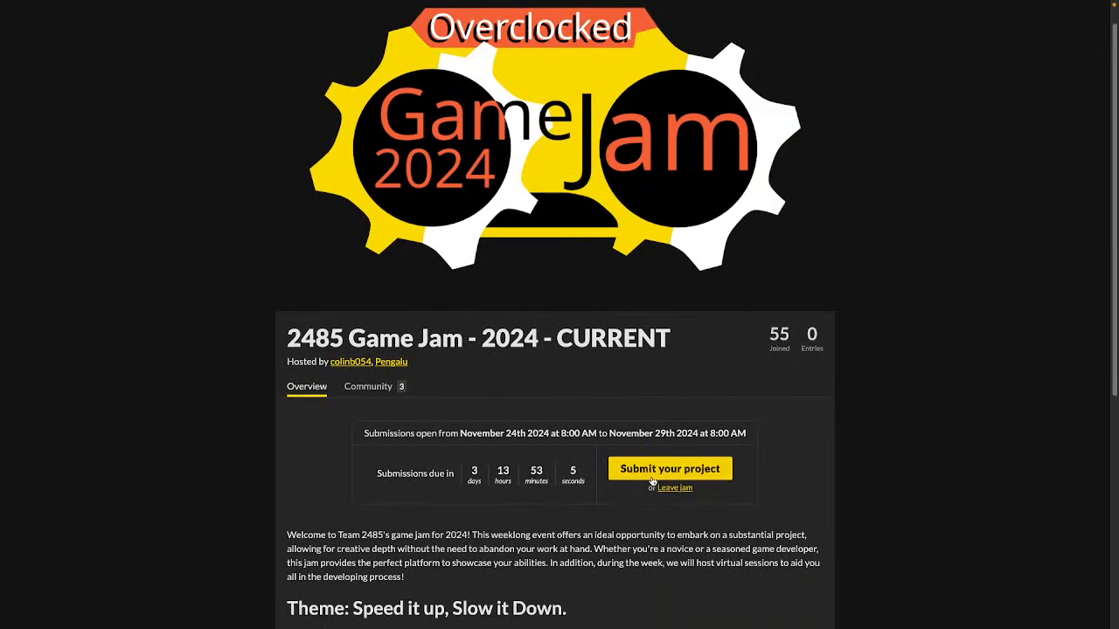
pyautogui.click(652, 472)
pyautogui.click(464, 146)
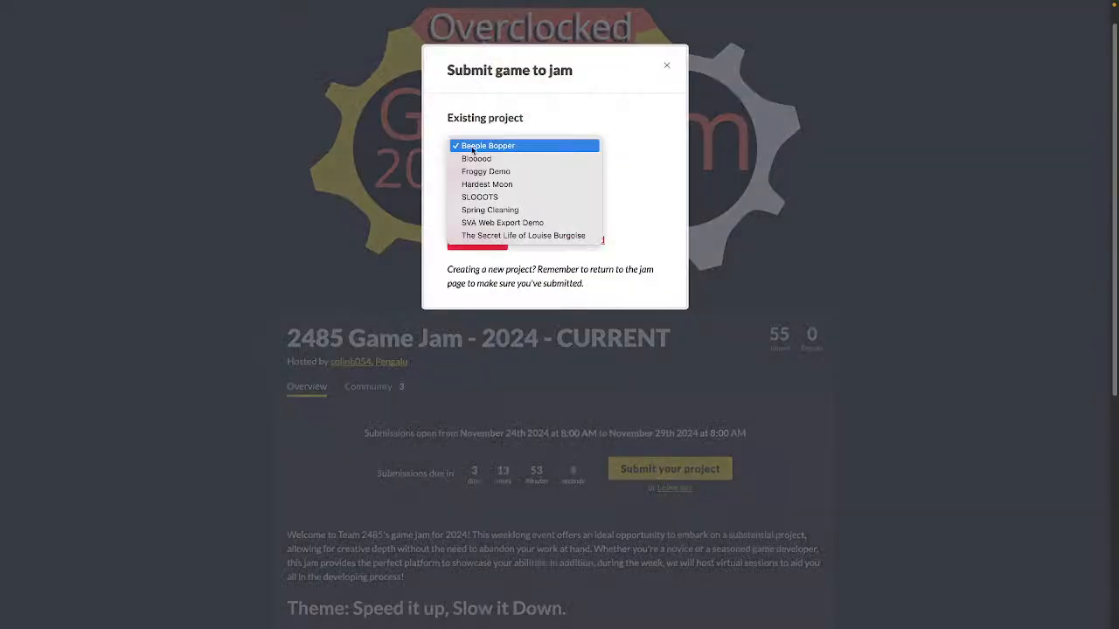
pyautogui.click(500, 223)
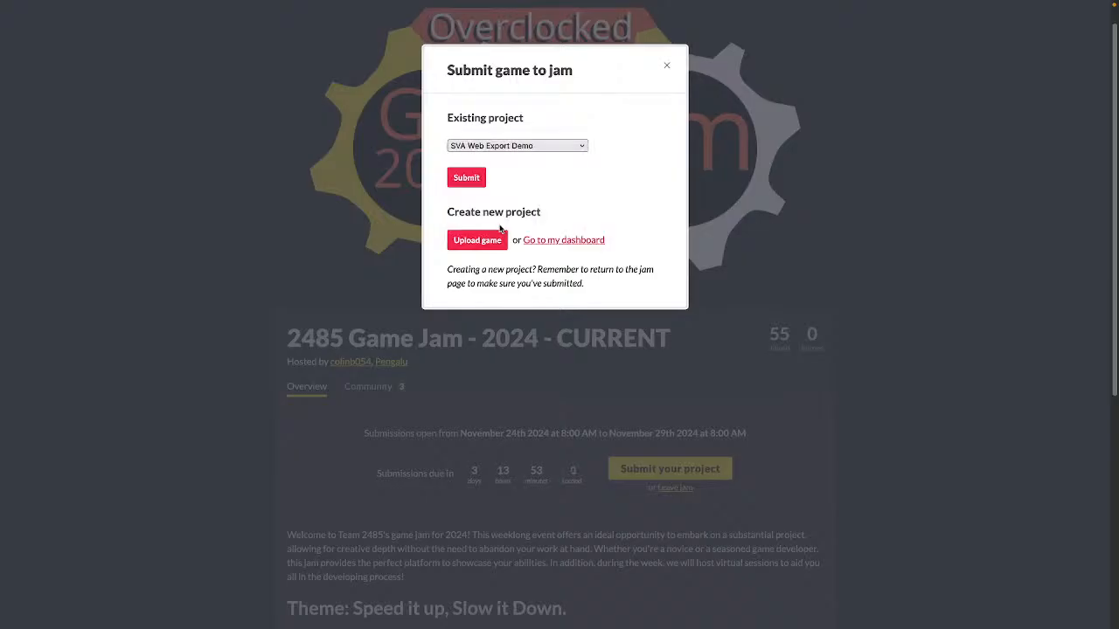
pyautogui.click(466, 181)
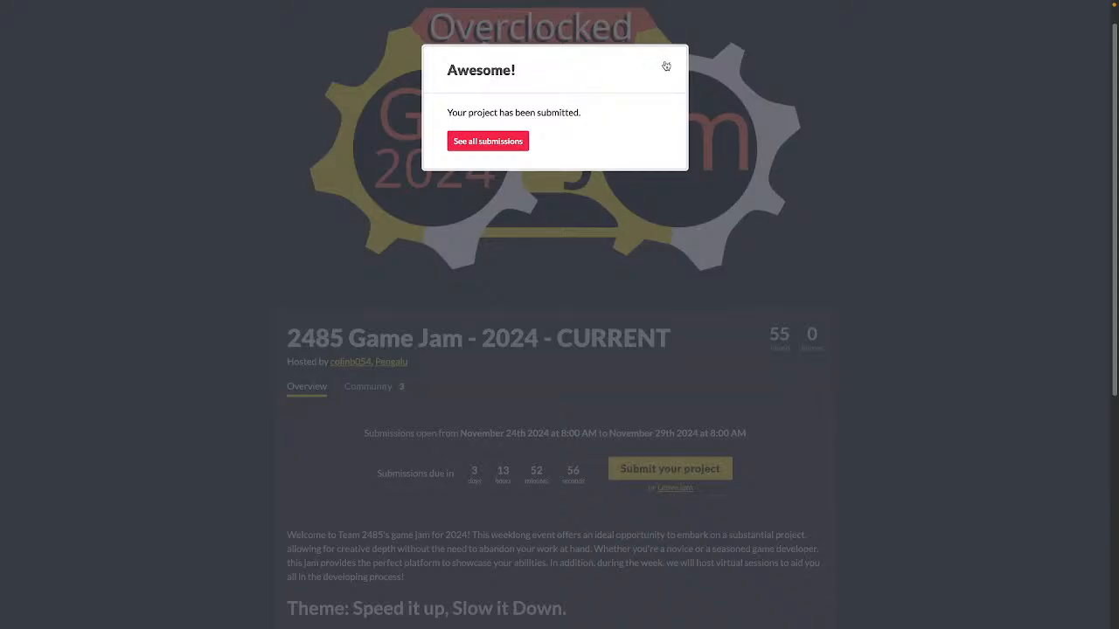
pyautogui.click(666, 66)
# Step: View the 2485 Game Jam's community topics and its list of submissions
pyautogui.scroll(-2, 481, 503)
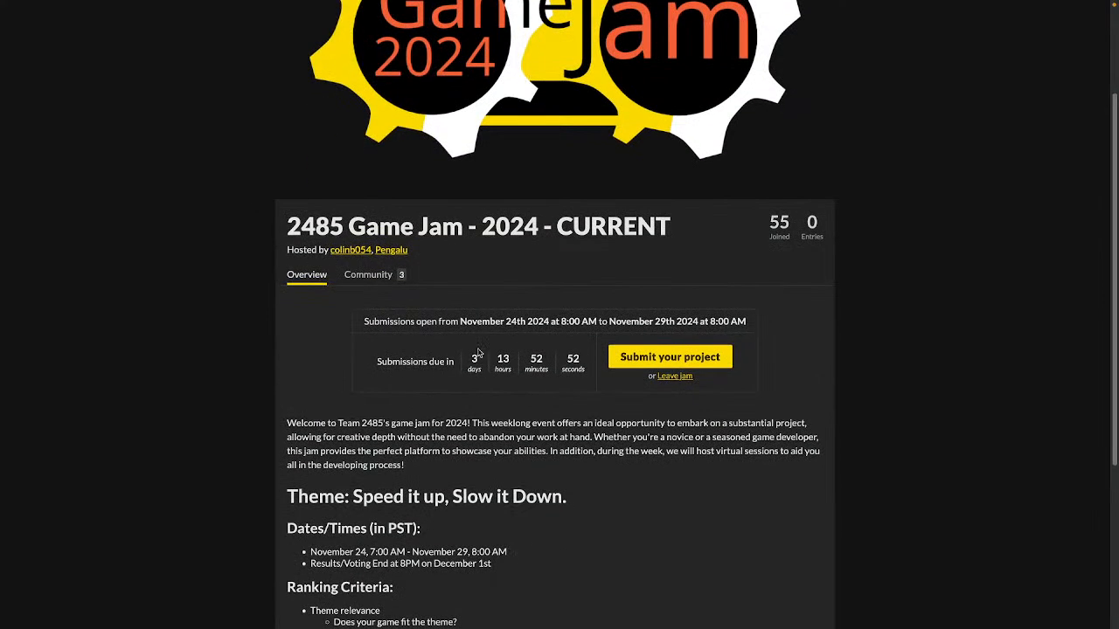
pyautogui.scroll(-1, 472, 426)
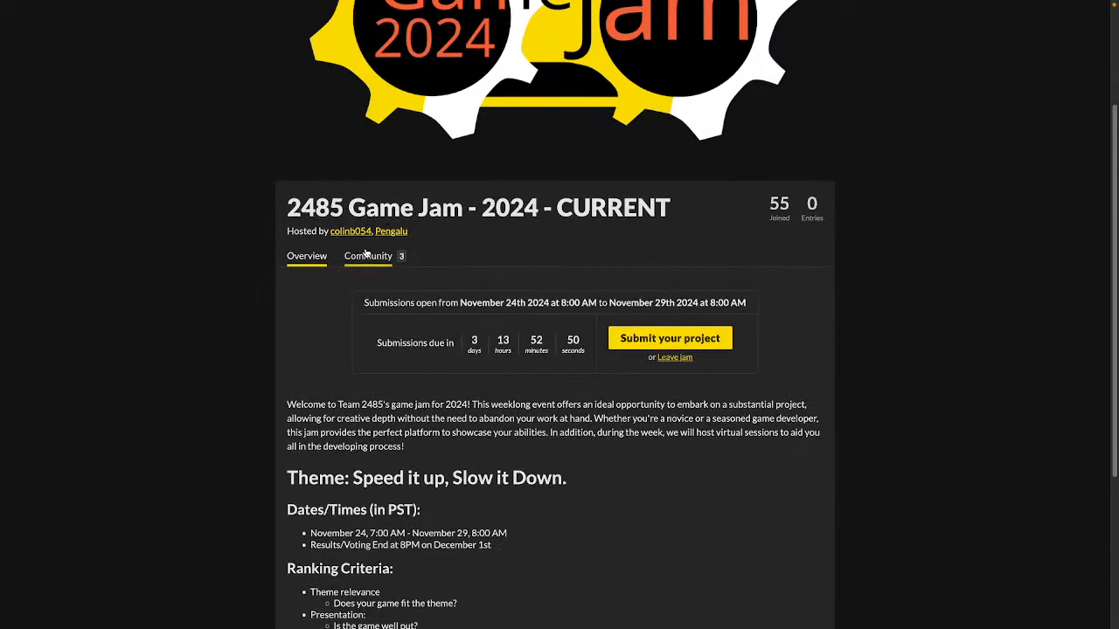
pyautogui.click(368, 254)
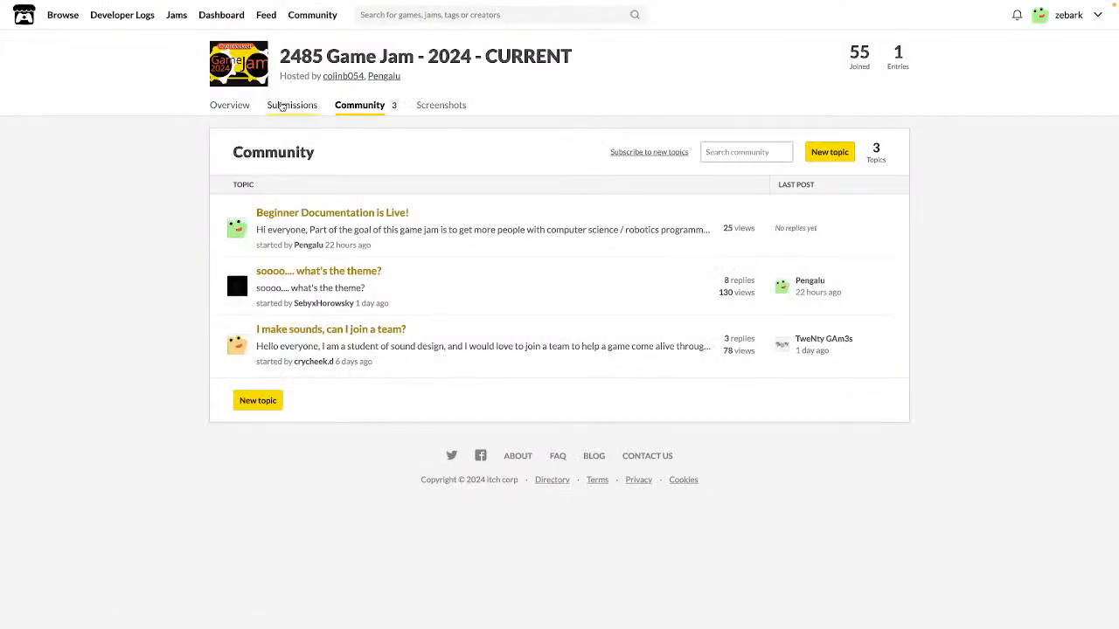
pyautogui.click(290, 108)
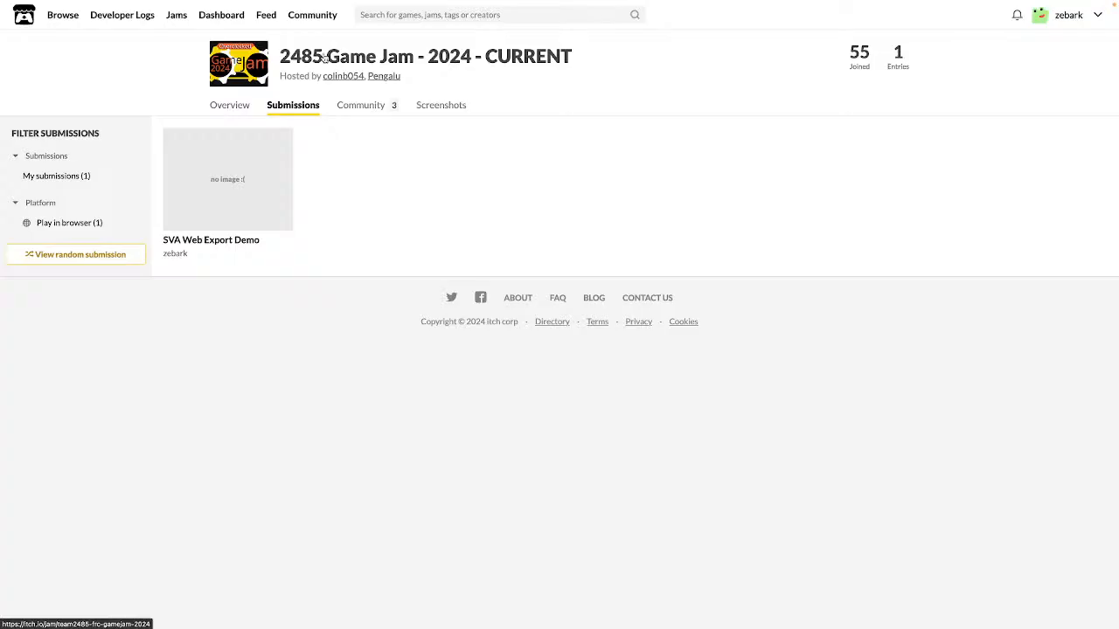
# Step: Return to the 2485 Game Jam overview and review its theme, ranking criteria, rules and submission dates
pyautogui.click(238, 108)
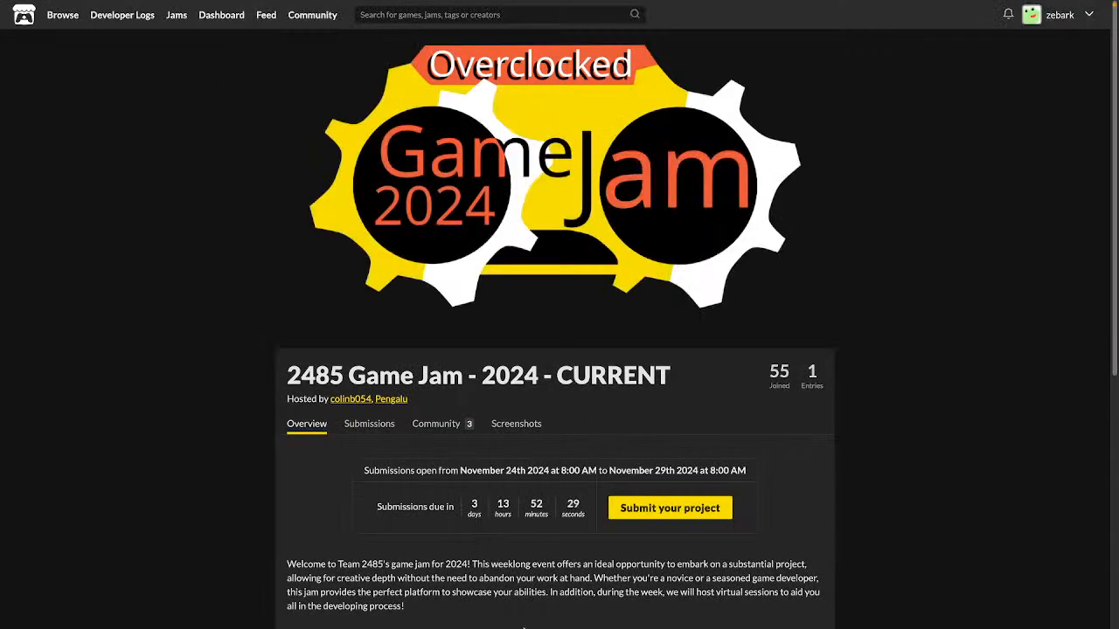
pyautogui.scroll(-5, 386, 496)
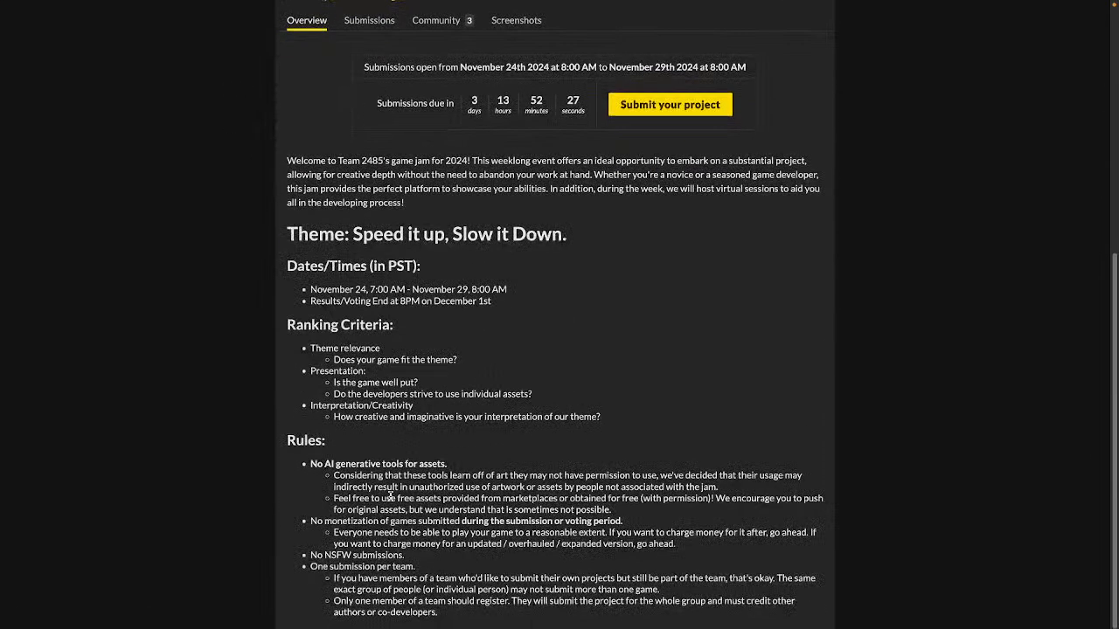
pyautogui.scroll(3, 285, 289)
pyautogui.scroll(2, 285, 287)
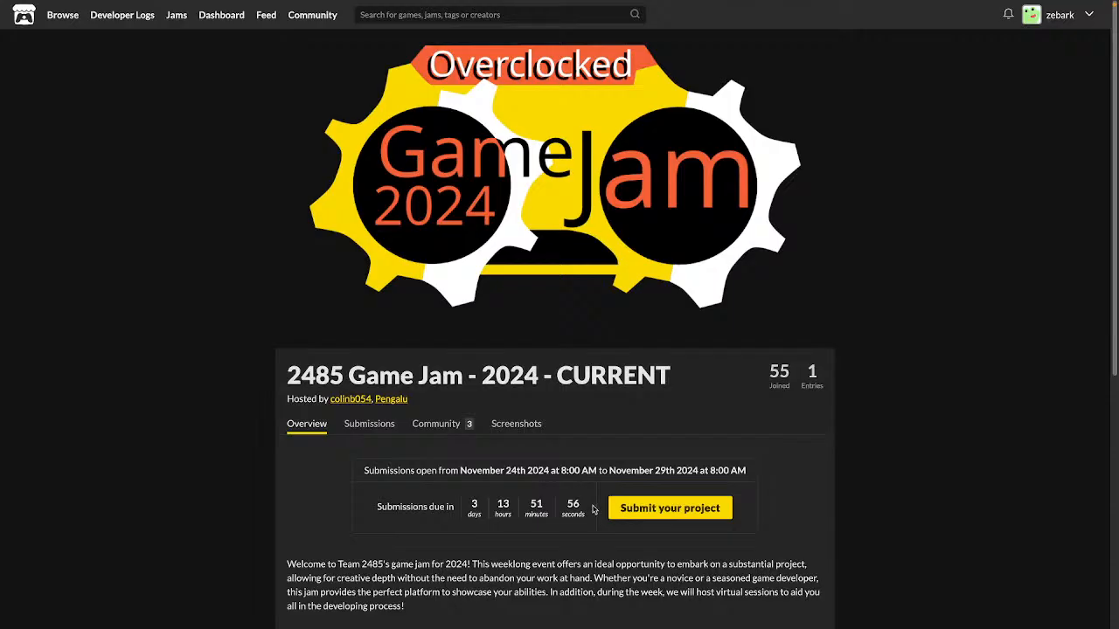
pyautogui.moveTo(530, 470); pyautogui.dragTo(557, 466)
pyautogui.moveTo(365, 473); pyautogui.dragTo(451, 470)
pyautogui.click(340, 479)
# Step: Switch to OBS Studio
pyautogui.moveTo(289, 2)
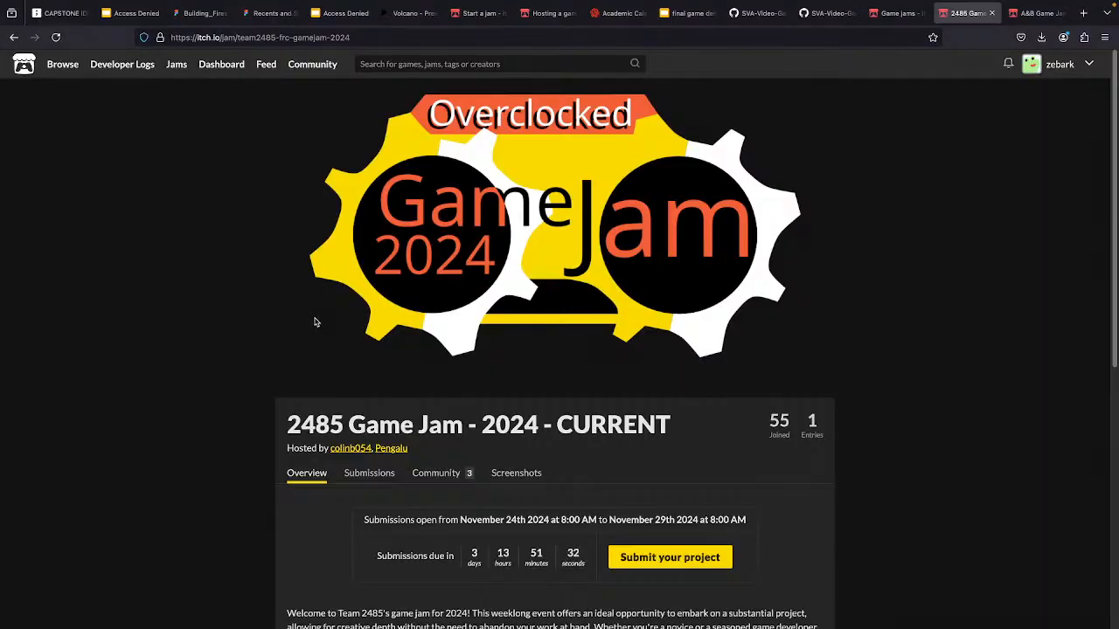
pyautogui.press('super+Tab')
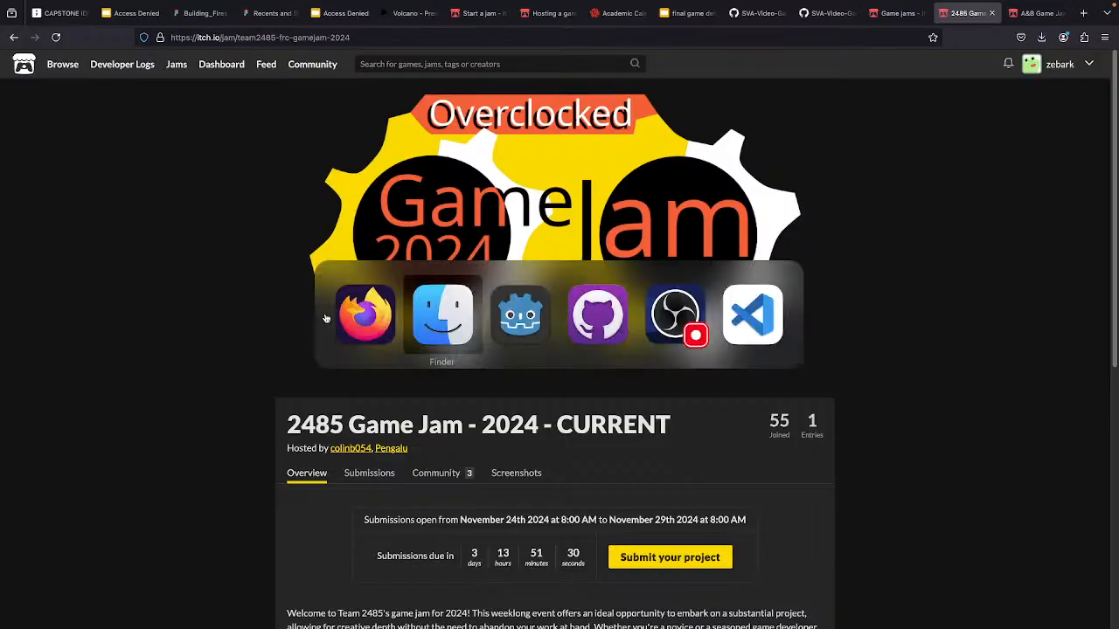
pyautogui.press('super+Tab')
pyautogui.press('super+Tab')
pyautogui.press('super+Tab')
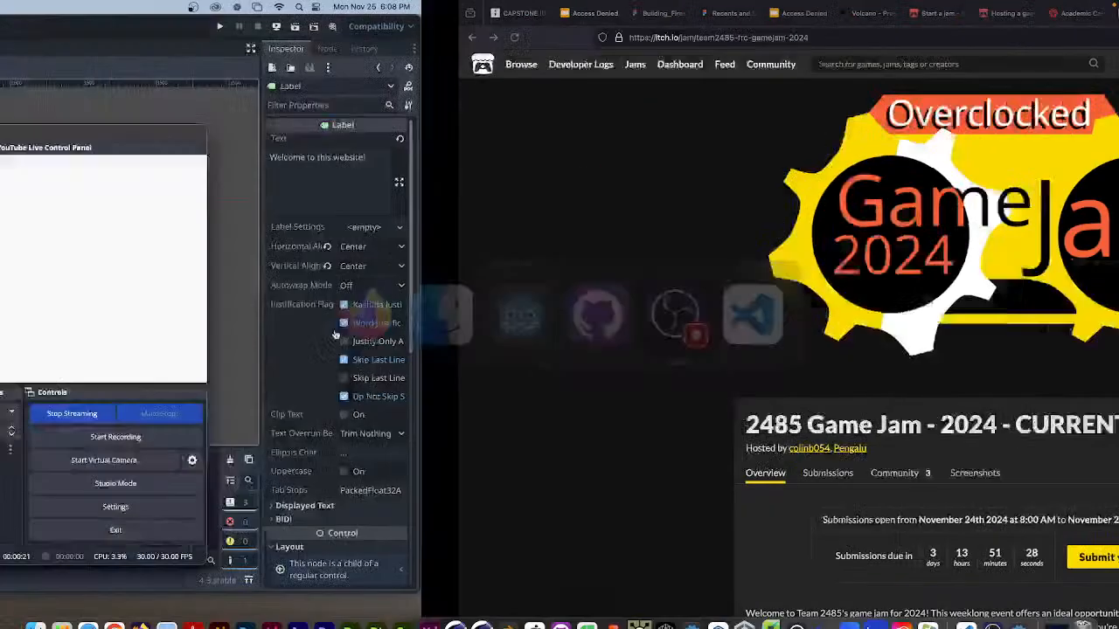